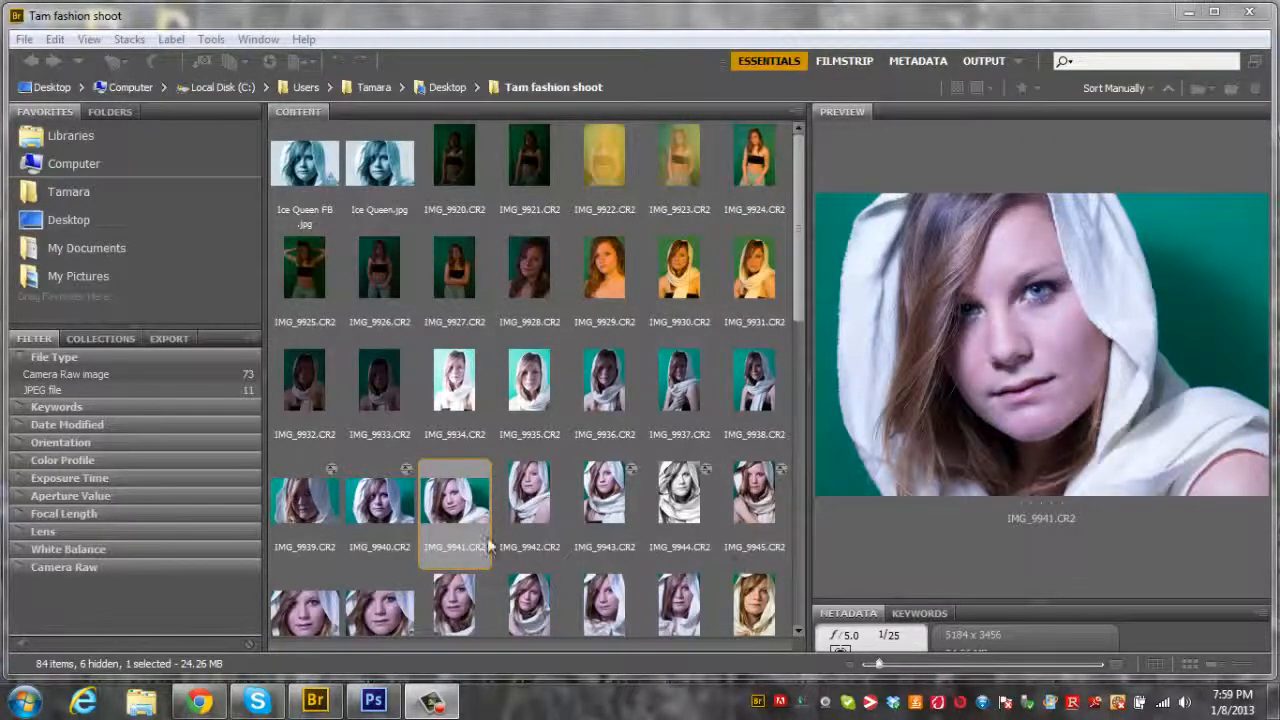
# Step: Open the raw photo IMG_9941.CR2 from the Tam fashion shoot folder in Camera Raw
pyautogui.doubleClick(450, 503)
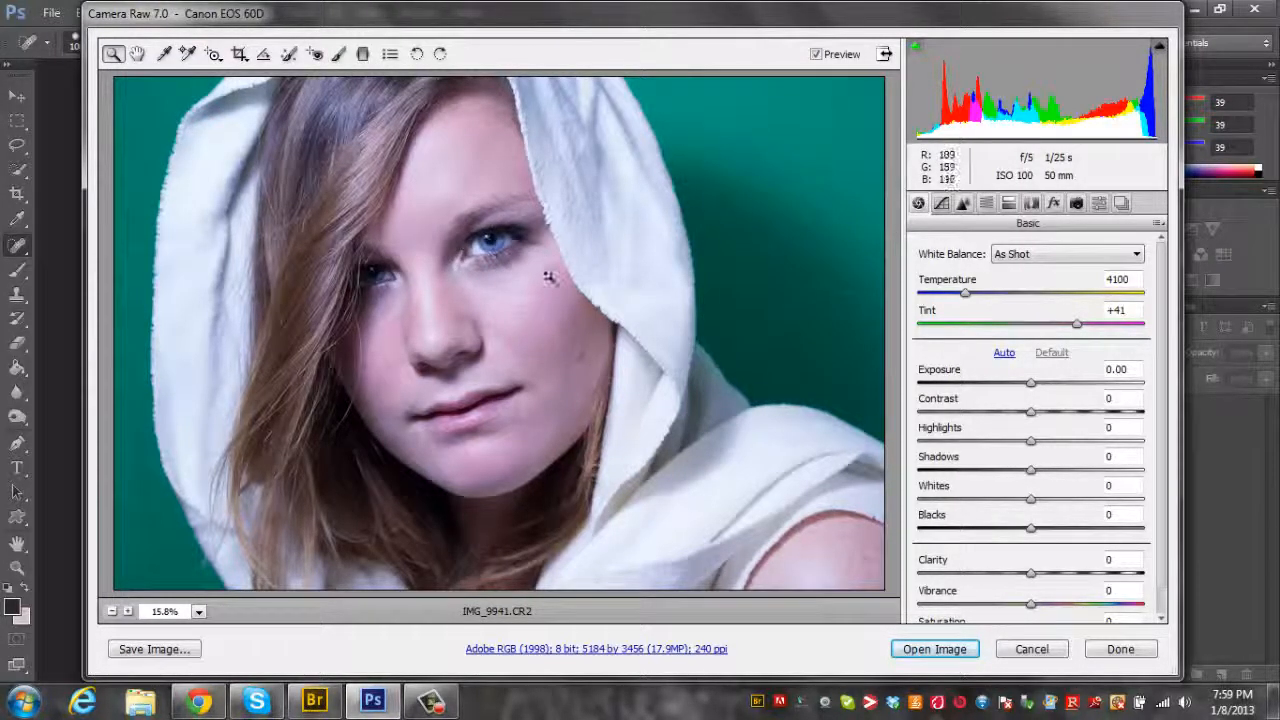
pyautogui.click(410, 265)
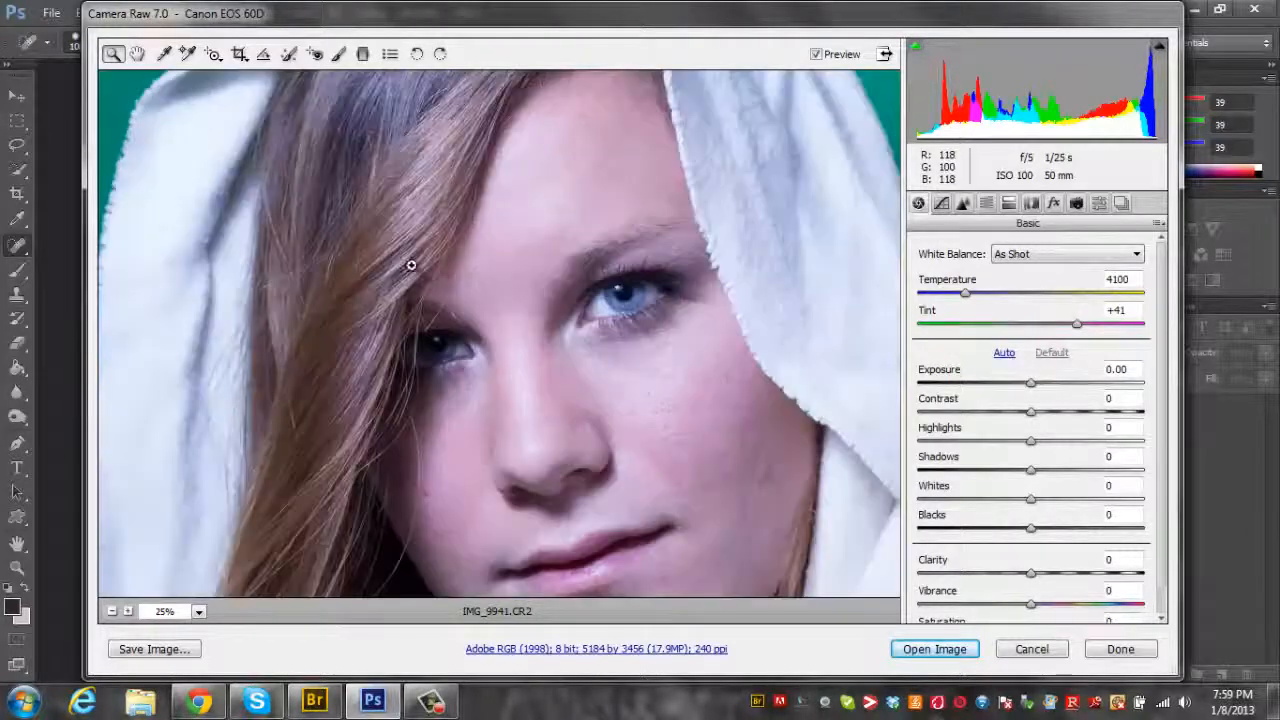
pyautogui.click(534, 334)
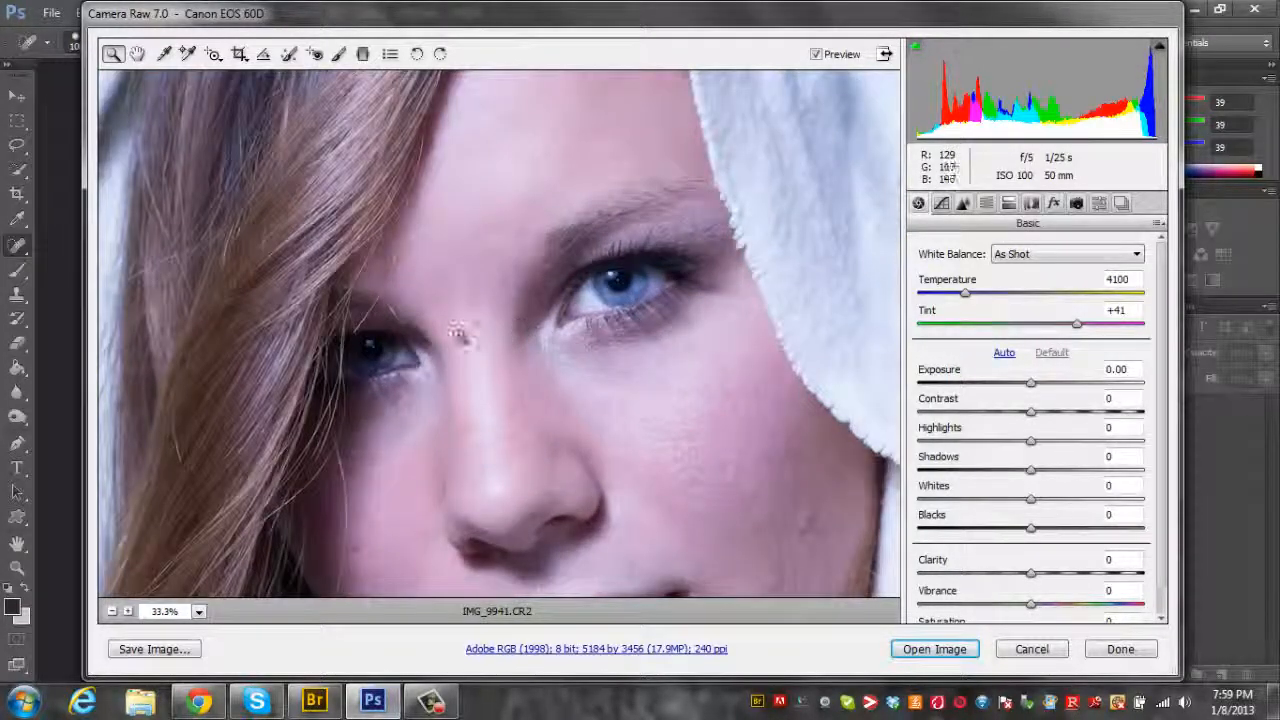
# Step: Set up a new Adjustment Brush with Saturation 0, Noise Reduction +20 and Clarity +80
pyautogui.click(339, 55)
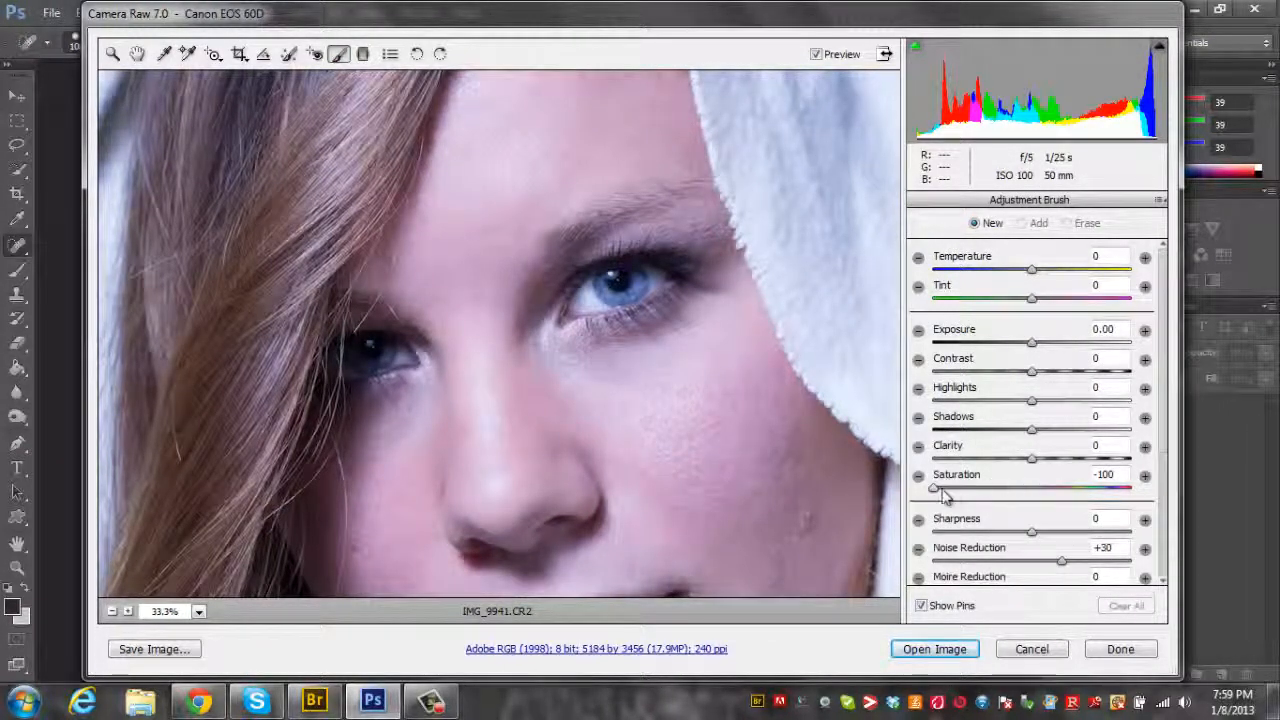
pyautogui.moveTo(940, 491); pyautogui.dragTo(1038, 491)
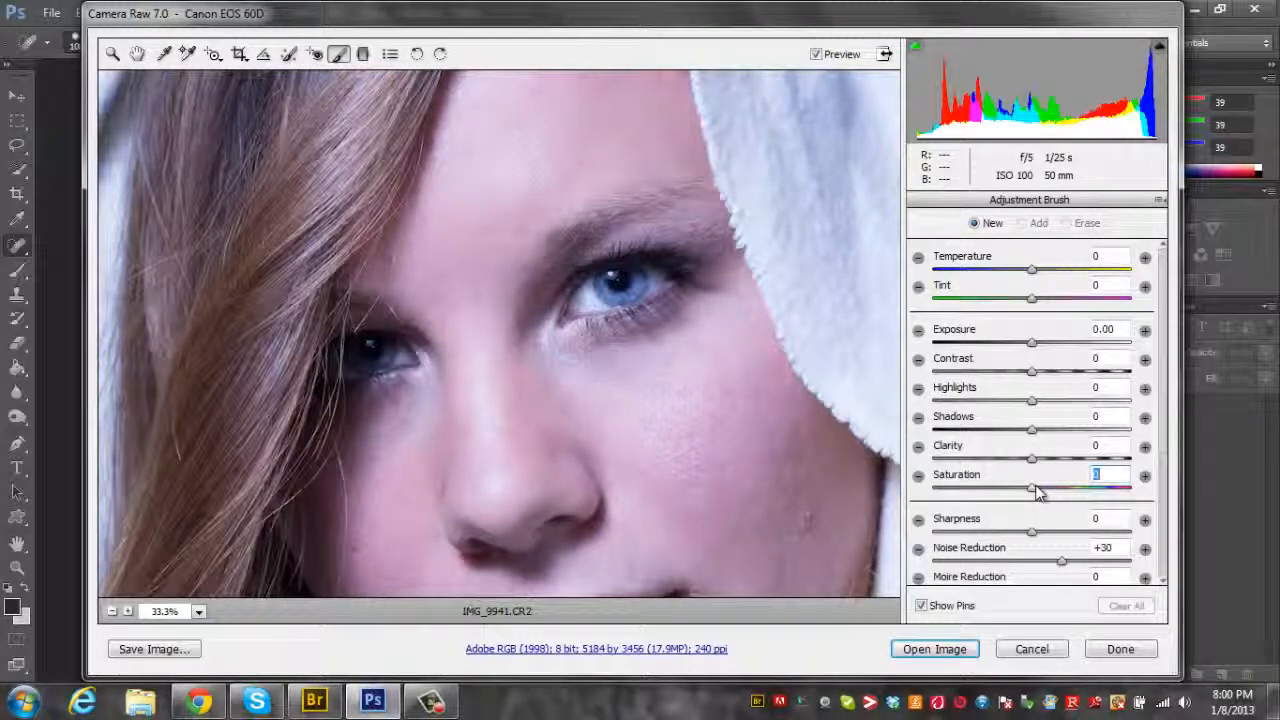
pyautogui.moveTo(1065, 567); pyautogui.dragTo(1057, 568)
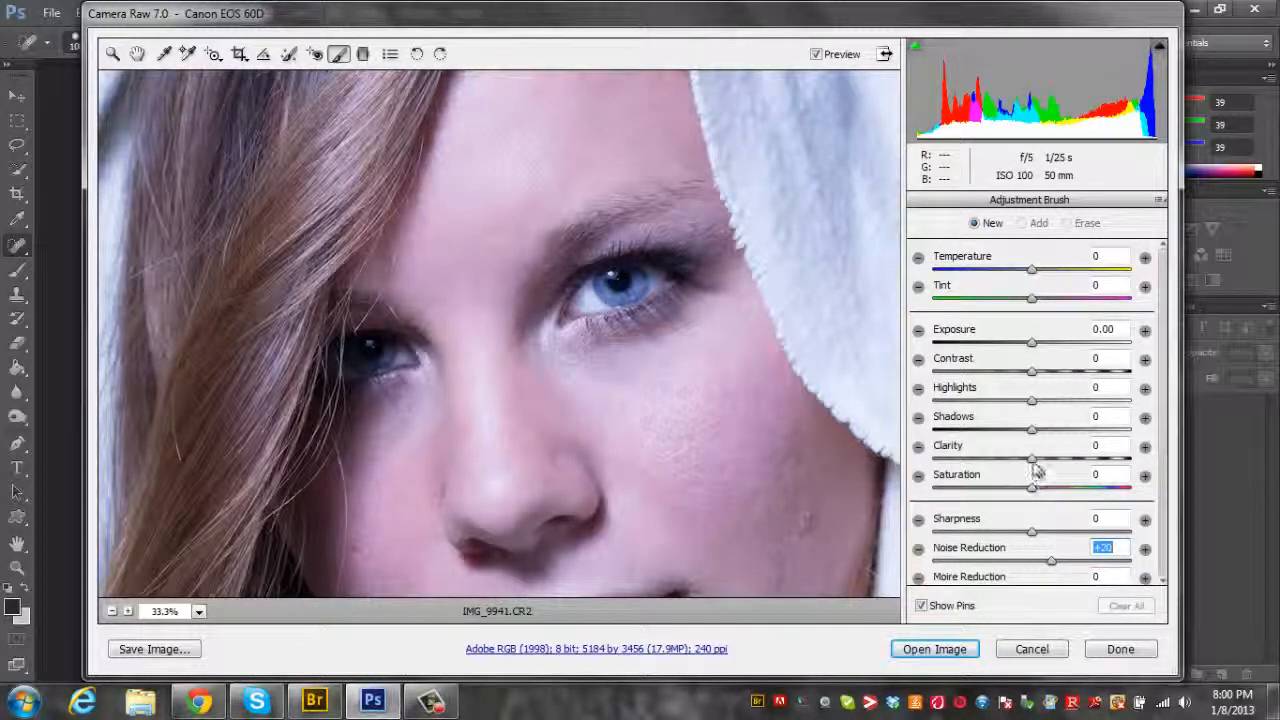
pyautogui.moveTo(1034, 463); pyautogui.dragTo(1112, 472)
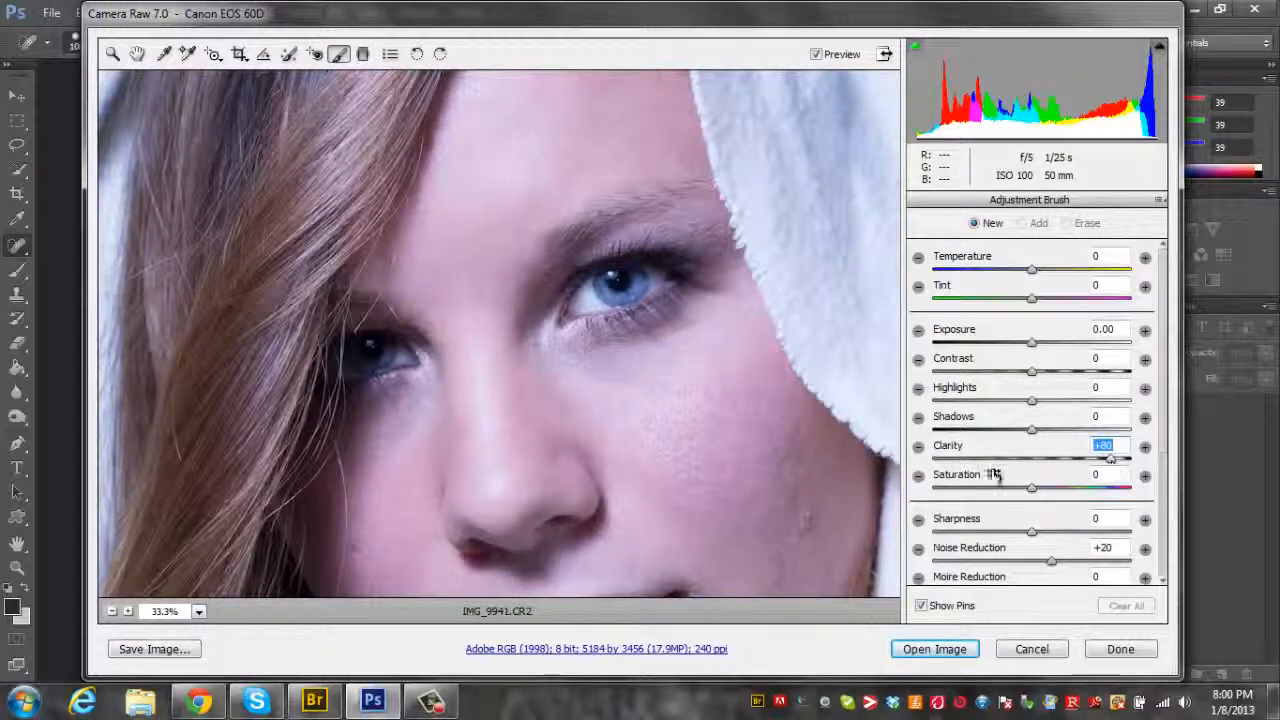
# Step: Set the brush size to 6 and paint the clarity adjustment over both eyes
pyautogui.moveTo(1165, 340)
pyautogui.mouseDown()
pyautogui.moveTo(1152, 443)
pyautogui.moveTo(1165, 540)
pyautogui.mouseUp()
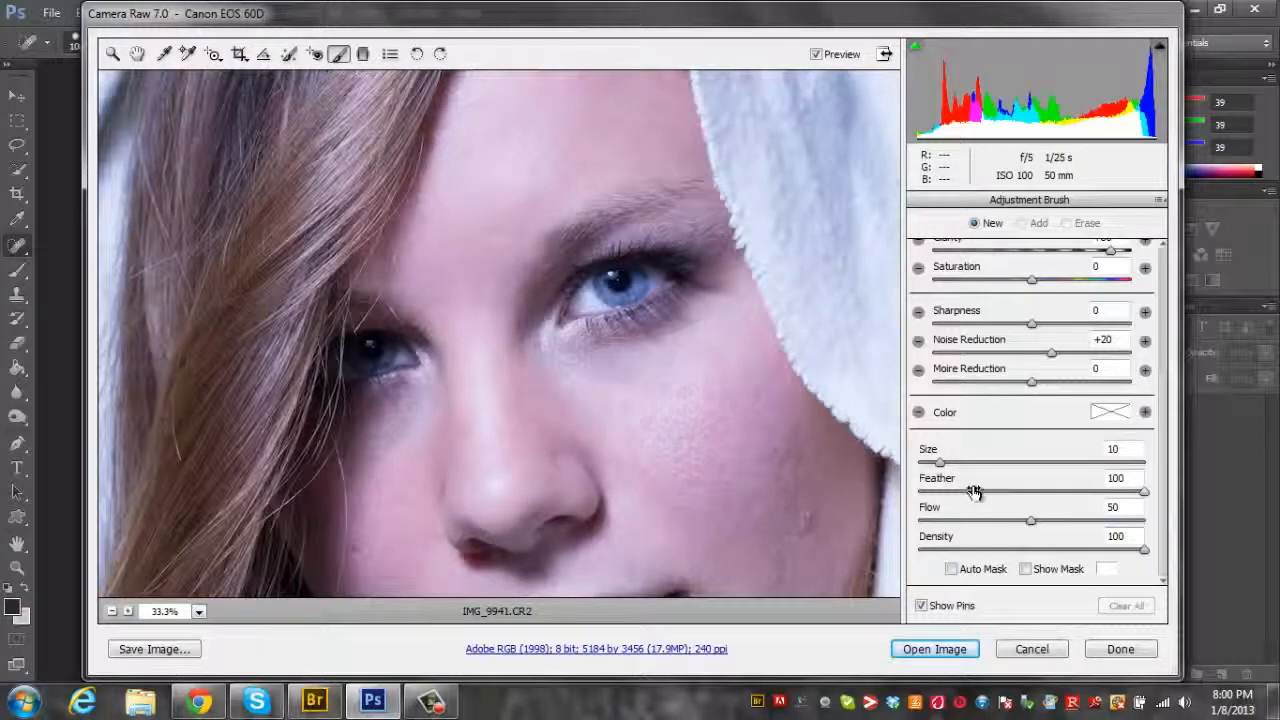
pyautogui.moveTo(939, 463); pyautogui.dragTo(929, 464)
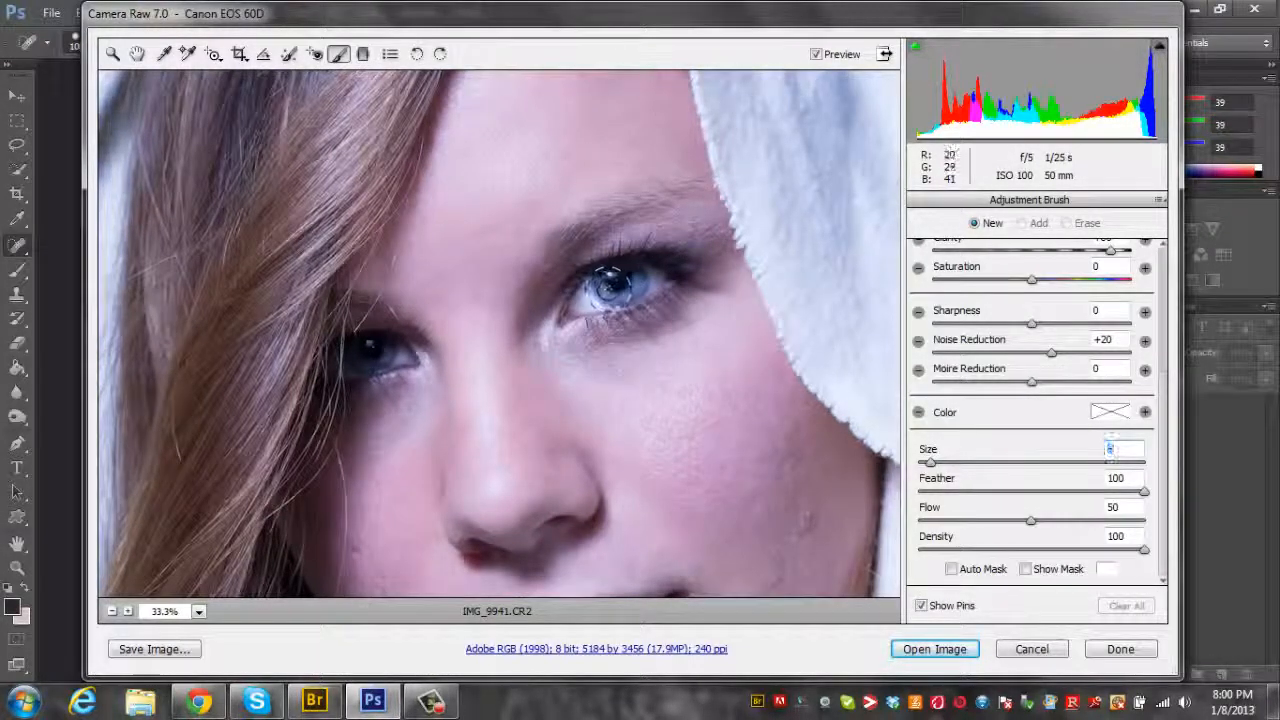
pyautogui.moveTo(605, 285)
pyautogui.mouseDown()
pyautogui.moveTo(644, 279)
pyautogui.moveTo(569, 315)
pyautogui.moveTo(672, 268)
pyautogui.moveTo(608, 288)
pyautogui.mouseUp()
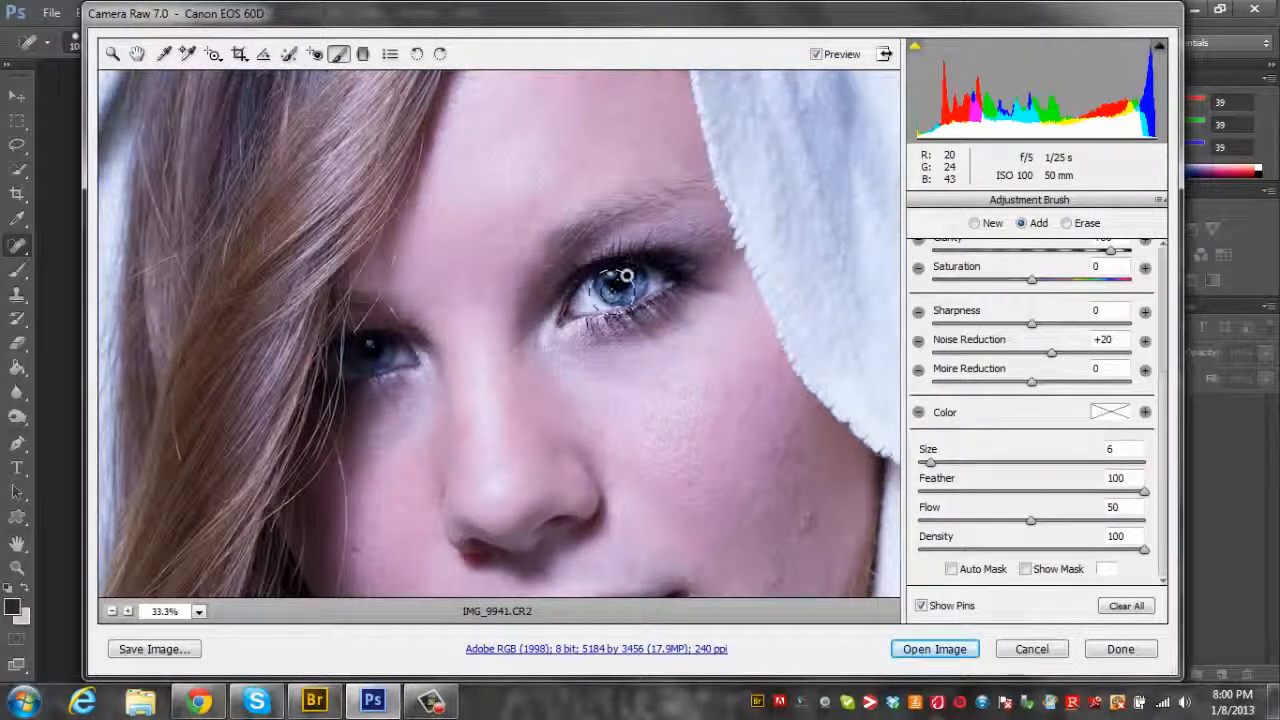
pyautogui.moveTo(372, 352)
pyautogui.mouseDown()
pyautogui.moveTo(346, 357)
pyautogui.moveTo(415, 356)
pyautogui.moveTo(337, 357)
pyautogui.mouseUp()
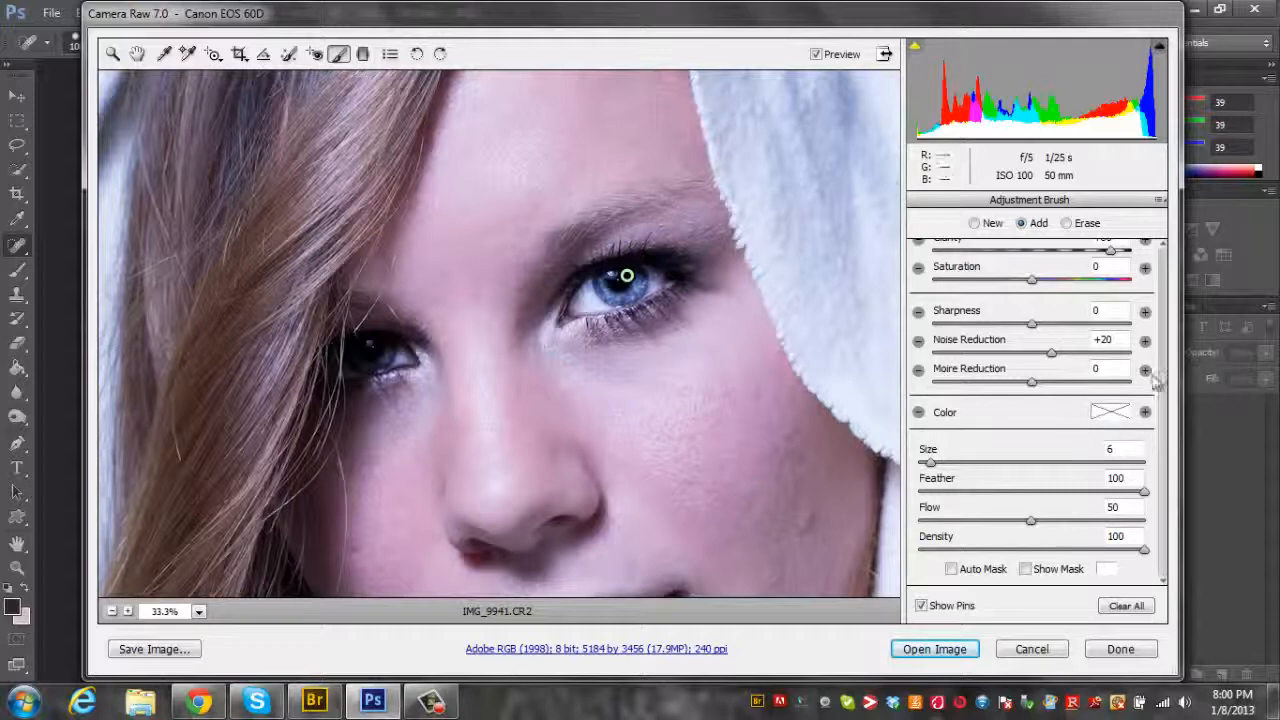
# Step: Set the Shadows of the eye adjustment to +28 and leave the Adjustment Brush
pyautogui.moveTo(1160, 390); pyautogui.dragTo(1160, 325)
pyautogui.scroll(1, 1120, 330)
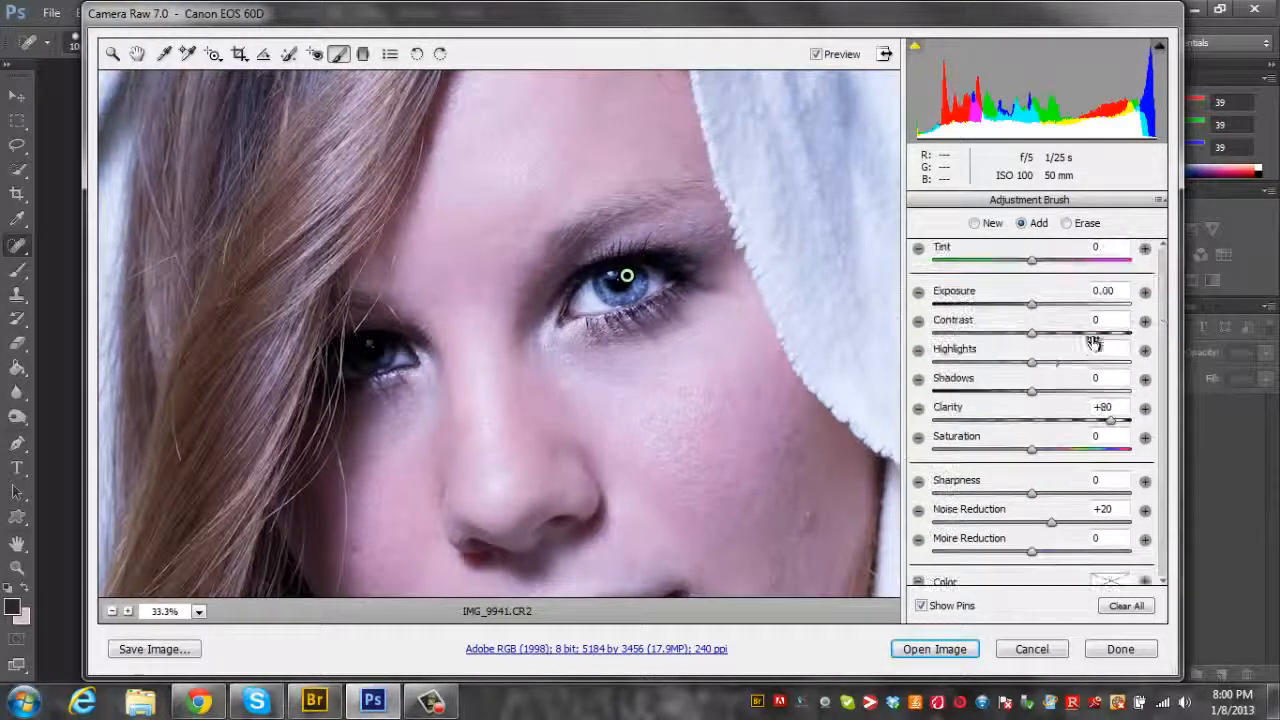
pyautogui.moveTo(1035, 401); pyautogui.dragTo(1062, 395)
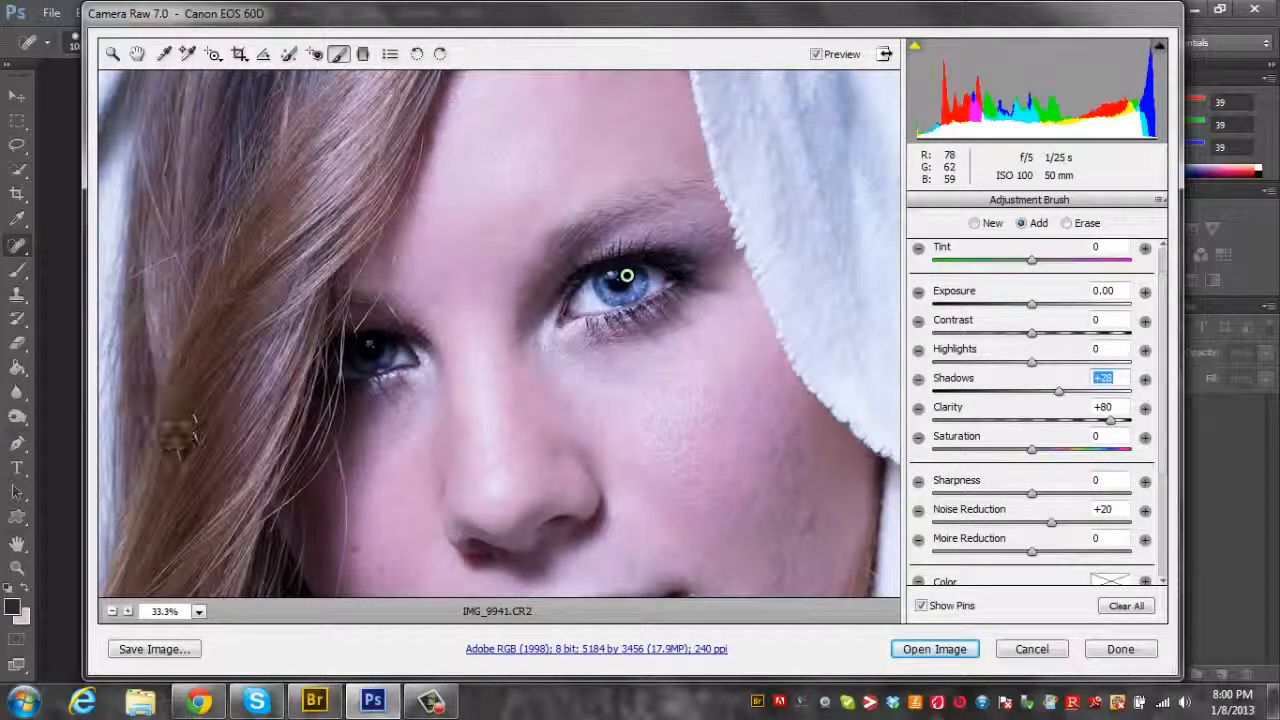
pyautogui.click(199, 611)
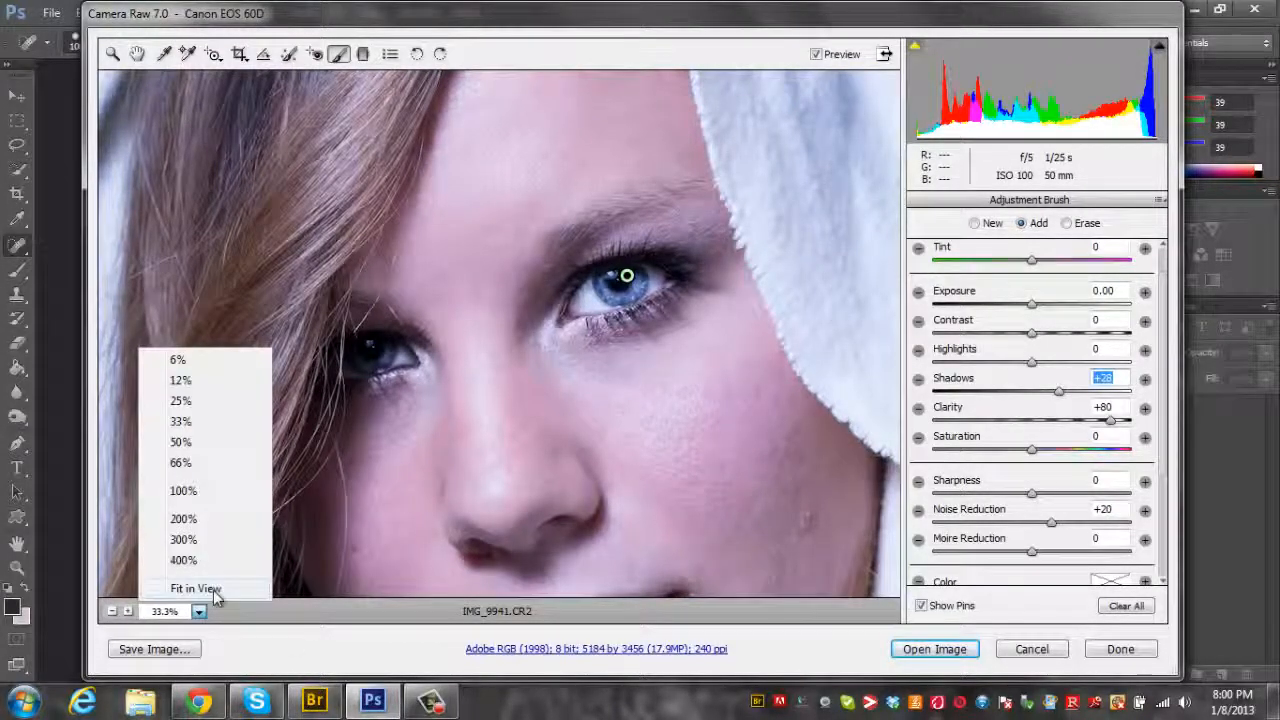
pyautogui.click(197, 589)
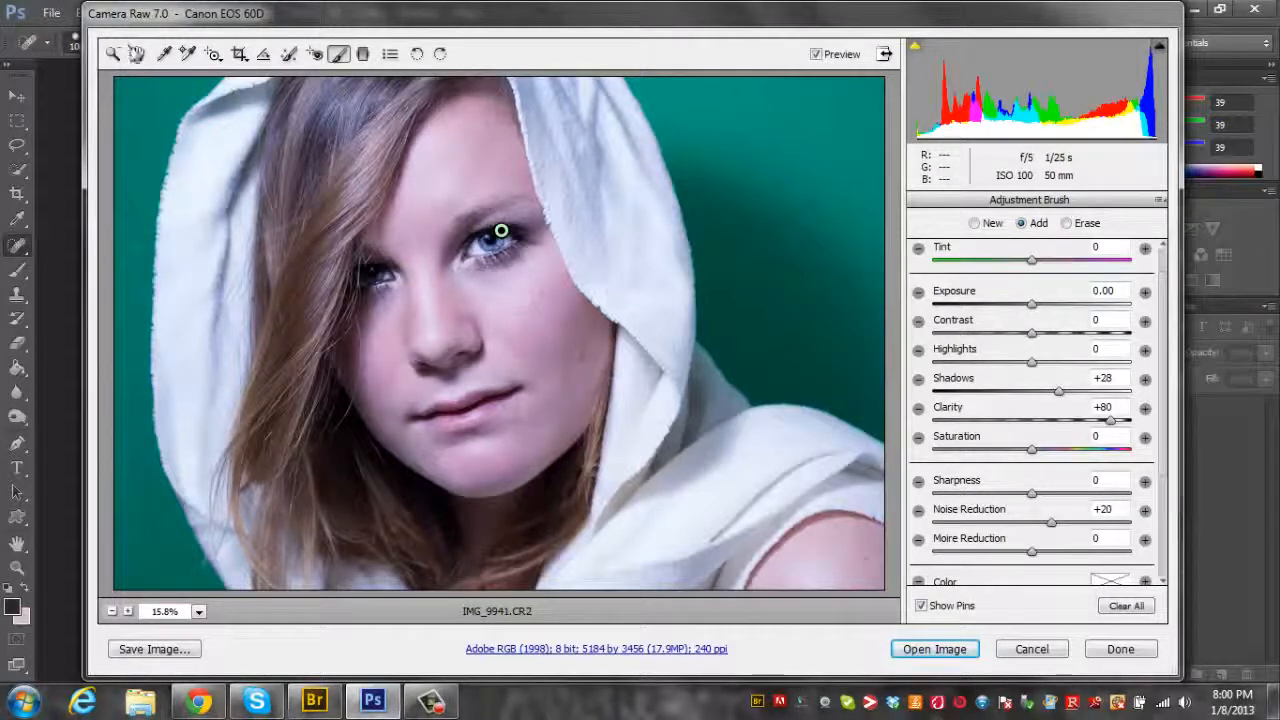
pyautogui.click(137, 53)
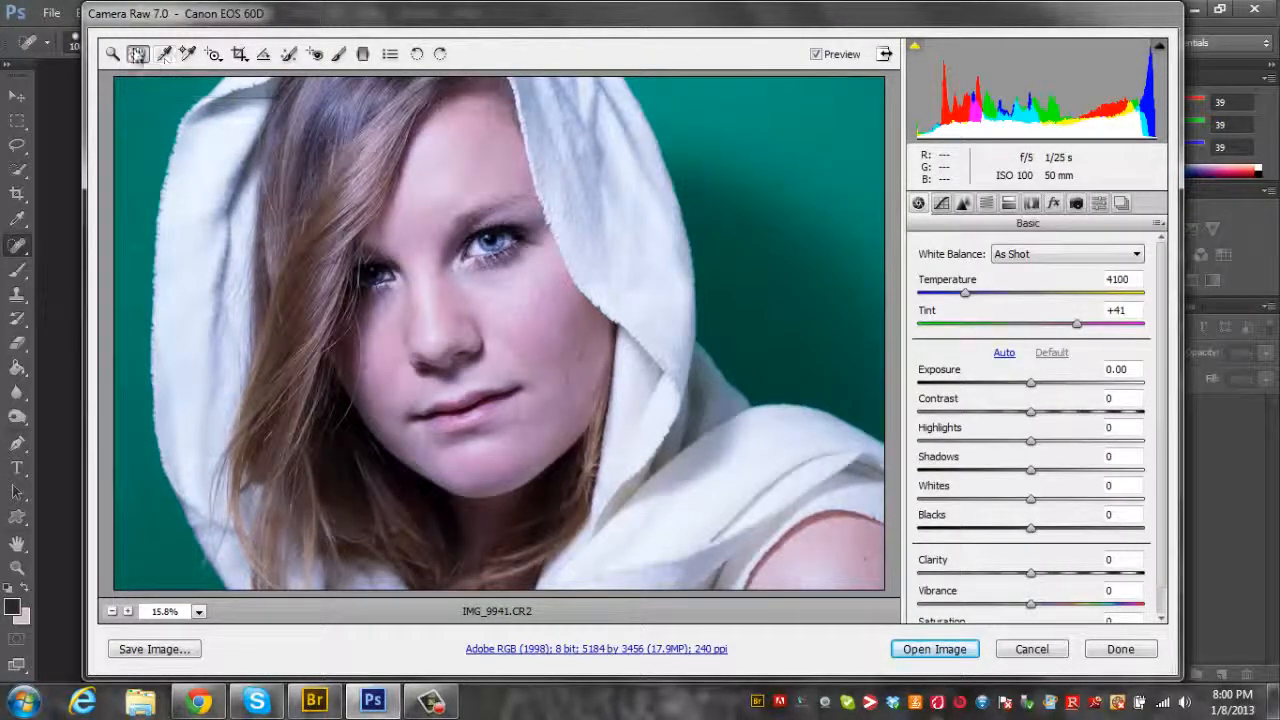
# Step: Start a new brush adjustment with Shadows +10 and size 15, and paint it over the hair
pyautogui.click(339, 54)
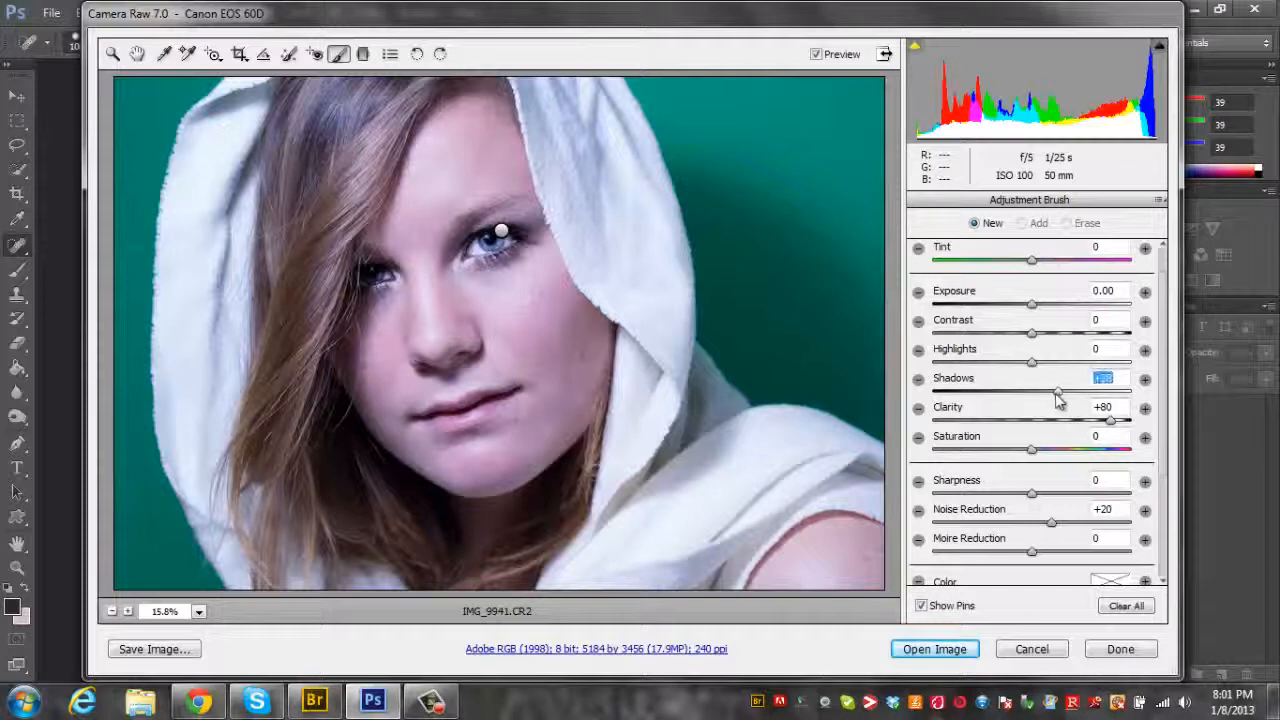
pyautogui.moveTo(1058, 398); pyautogui.dragTo(1044, 400)
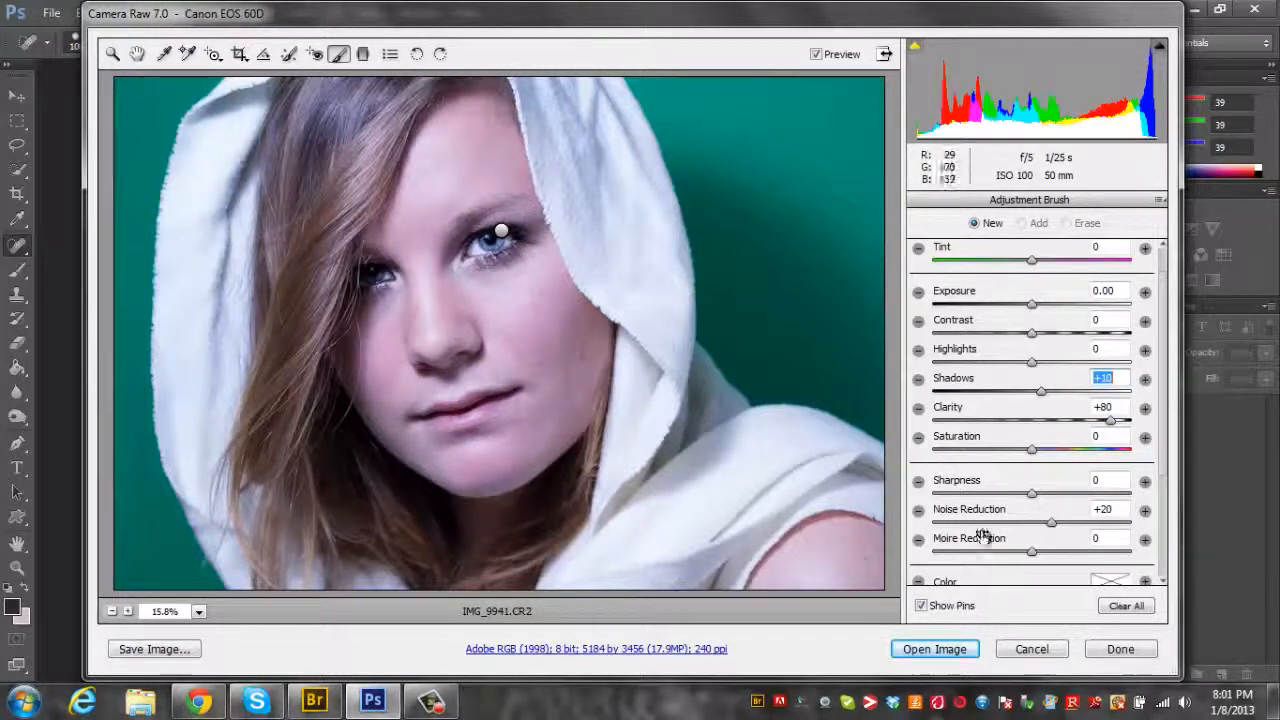
pyautogui.scroll(-3, 1160, 400)
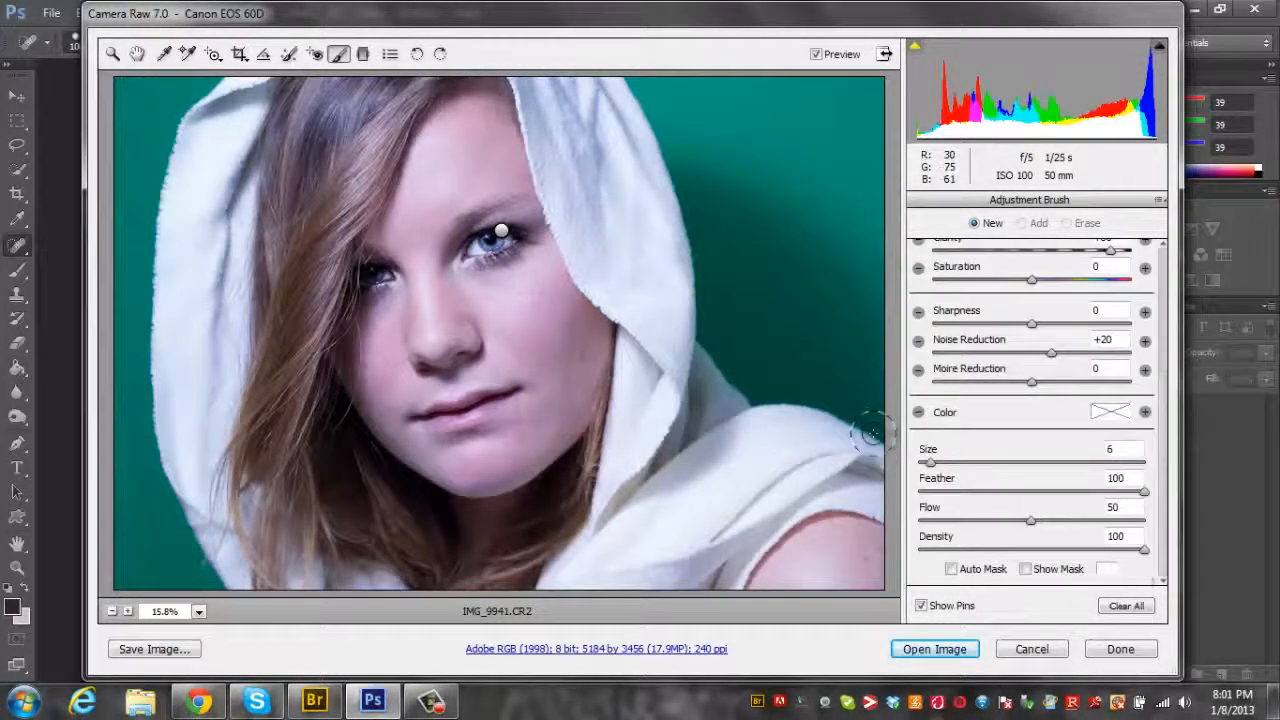
pyautogui.moveTo(936, 466); pyautogui.dragTo(953, 465)
pyautogui.moveTo(338, 88)
pyautogui.mouseDown()
pyautogui.moveTo(310, 190)
pyautogui.moveTo(315, 150)
pyautogui.moveTo(240, 175)
pyautogui.moveTo(245, 160)
pyautogui.moveTo(285, 175)
pyautogui.moveTo(350, 100)
pyautogui.moveTo(350, 115)
pyautogui.moveTo(390, 110)
pyautogui.moveTo(303, 275)
pyautogui.moveTo(268, 383)
pyautogui.moveTo(272, 358)
pyautogui.moveTo(253, 553)
pyautogui.moveTo(287, 488)
pyautogui.moveTo(305, 510)
pyautogui.moveTo(313, 570)
pyautogui.moveTo(370, 495)
pyautogui.moveTo(470, 552)
pyautogui.moveTo(378, 502)
pyautogui.moveTo(455, 570)
pyautogui.moveTo(502, 568)
pyautogui.moveTo(547, 525)
pyautogui.moveTo(570, 450)
pyautogui.moveTo(583, 458)
pyautogui.moveTo(615, 420)
pyautogui.moveTo(603, 412)
pyautogui.moveTo(569, 508)
pyautogui.moveTo(480, 580)
pyautogui.moveTo(570, 510)
pyautogui.moveTo(597, 465)
pyautogui.moveTo(540, 580)
pyautogui.moveTo(505, 600)
pyautogui.mouseUp()
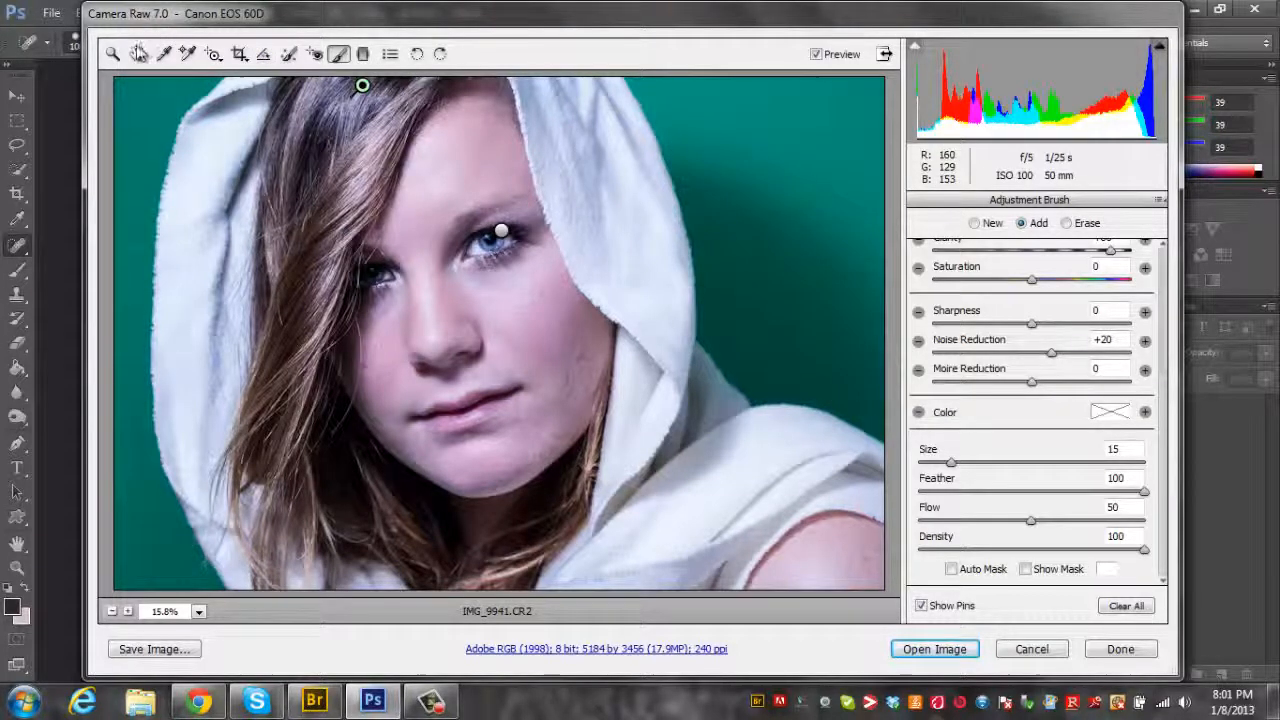
# Step: Set up another new brush adjustment with Clarity 0, Shadows 0, Noise Reduction +50 and Saturation -100
pyautogui.click(137, 53)
pyautogui.click(338, 53)
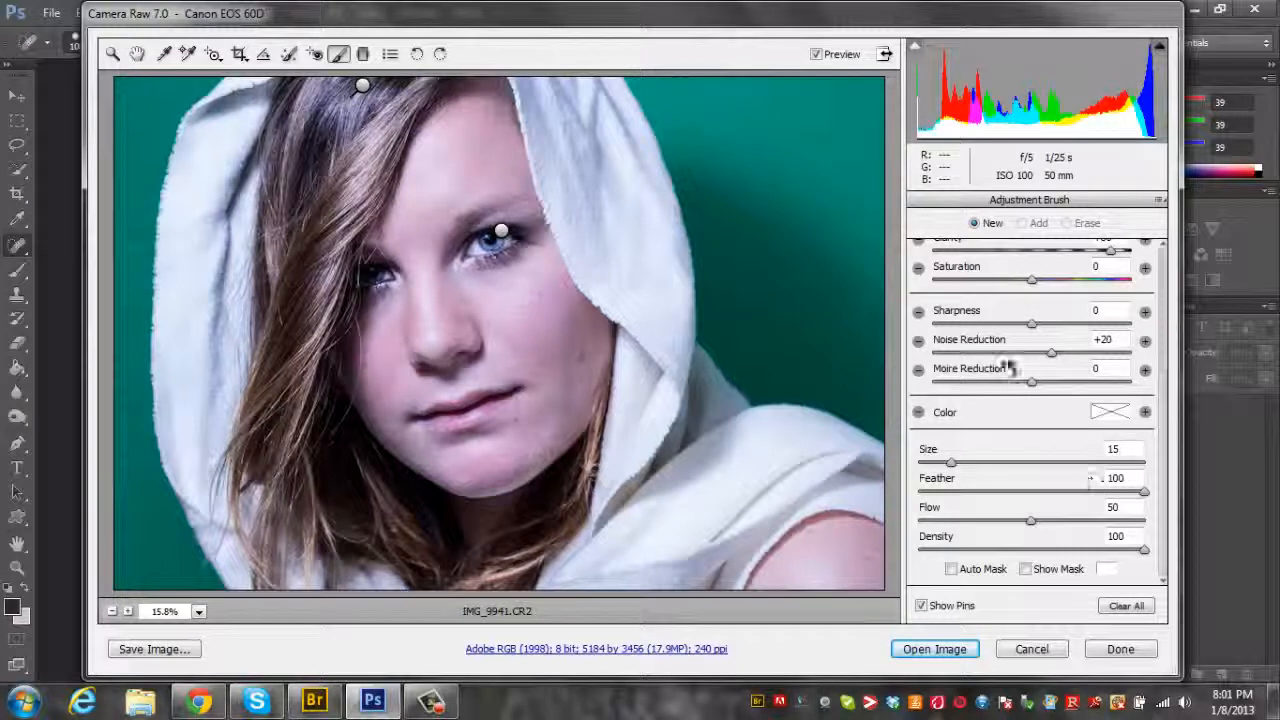
pyautogui.scroll(3, 1170, 472)
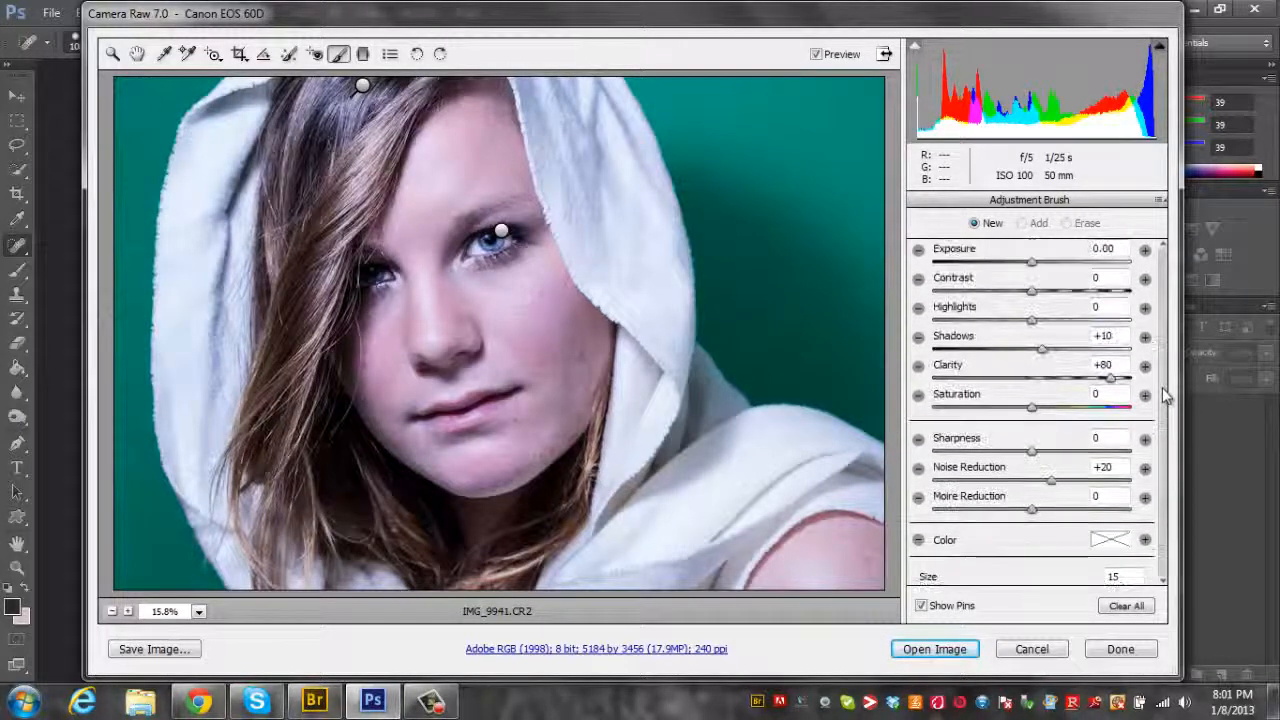
pyautogui.moveTo(1110, 387)
pyautogui.mouseDown()
pyautogui.moveTo(1036, 390)
pyautogui.moveTo(1035, 368)
pyautogui.mouseUp()
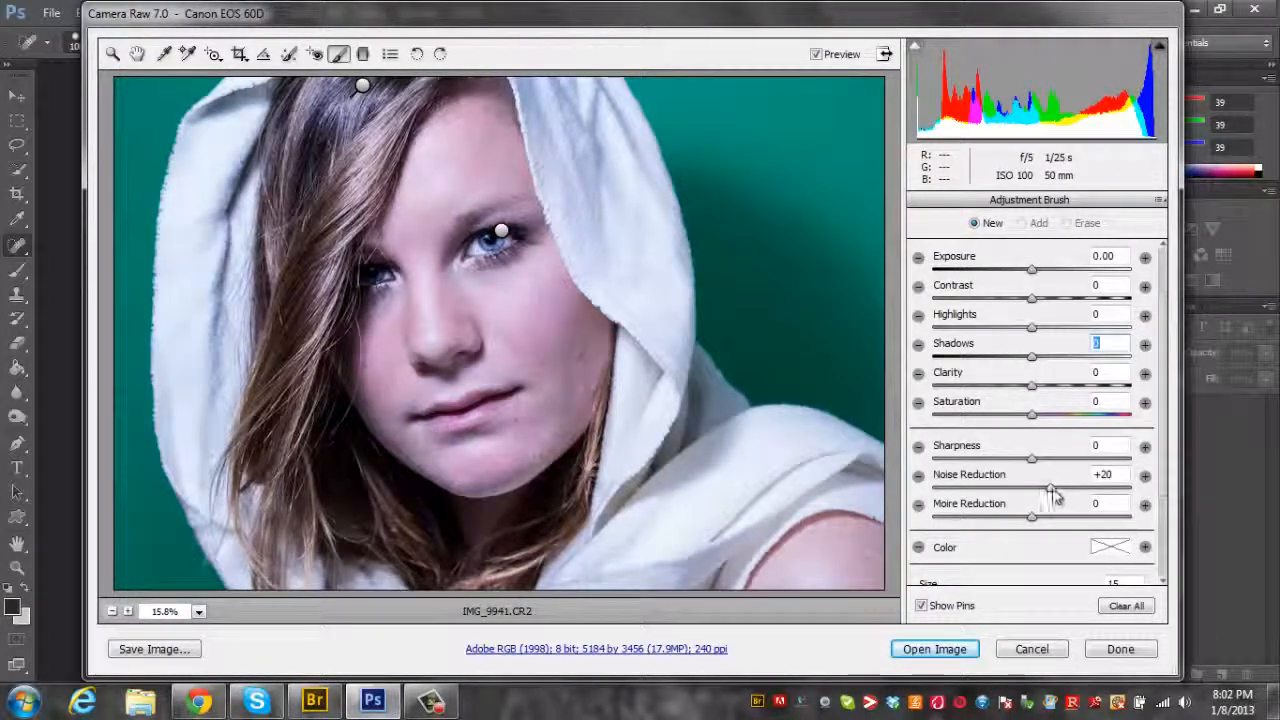
pyautogui.moveTo(1051, 490); pyautogui.dragTo(1083, 495)
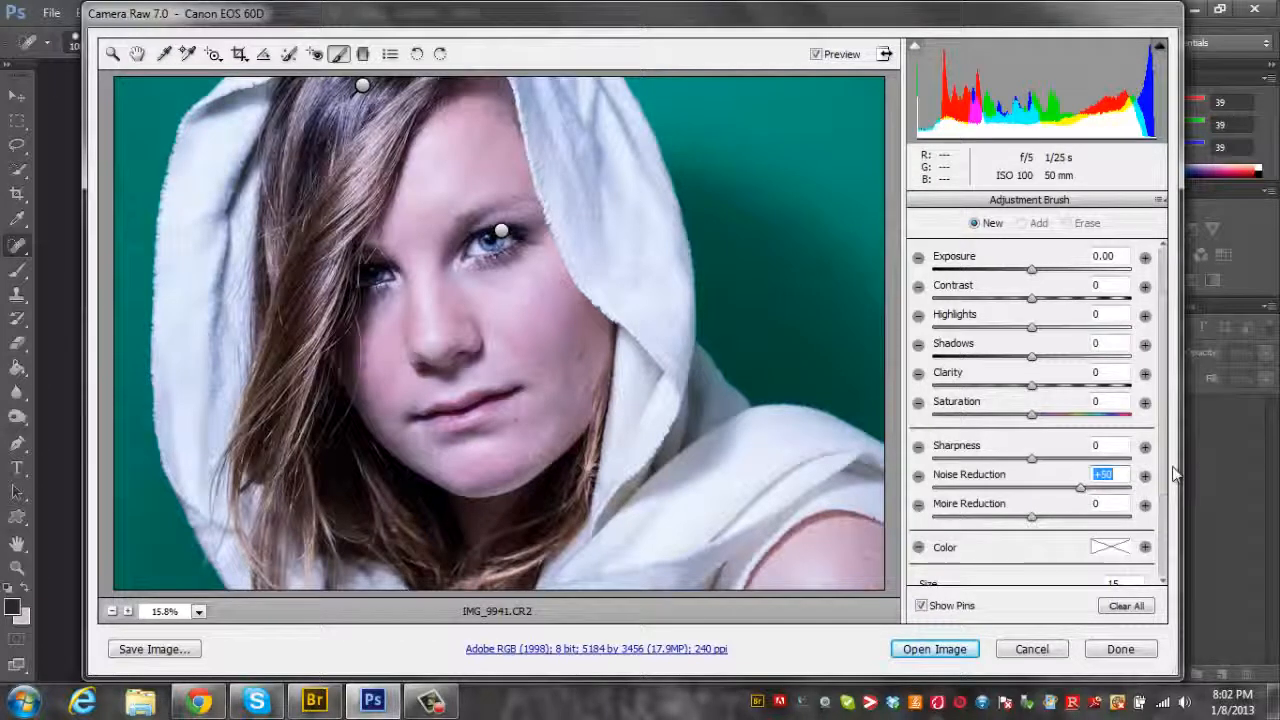
pyautogui.moveTo(1166, 463)
pyautogui.mouseDown()
pyautogui.moveTo(1164, 517)
pyautogui.moveTo(1167, 492)
pyautogui.mouseUp()
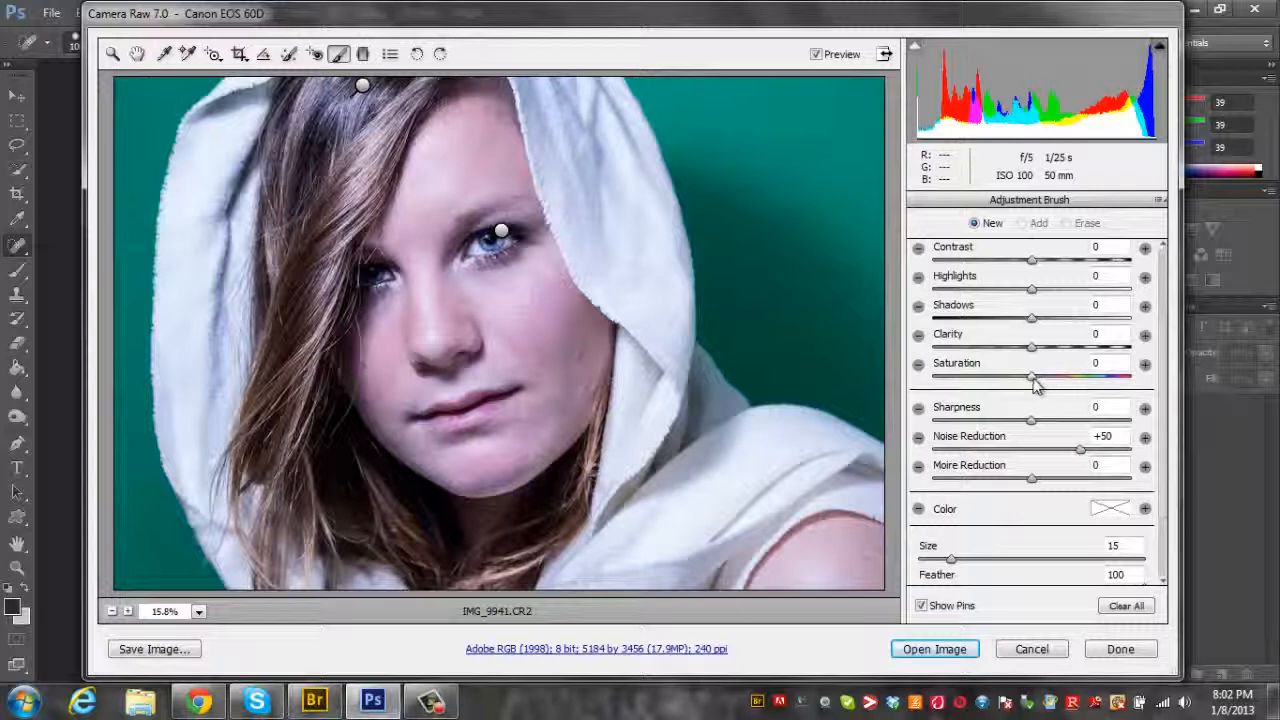
pyautogui.moveTo(1033, 377); pyautogui.dragTo(933, 378)
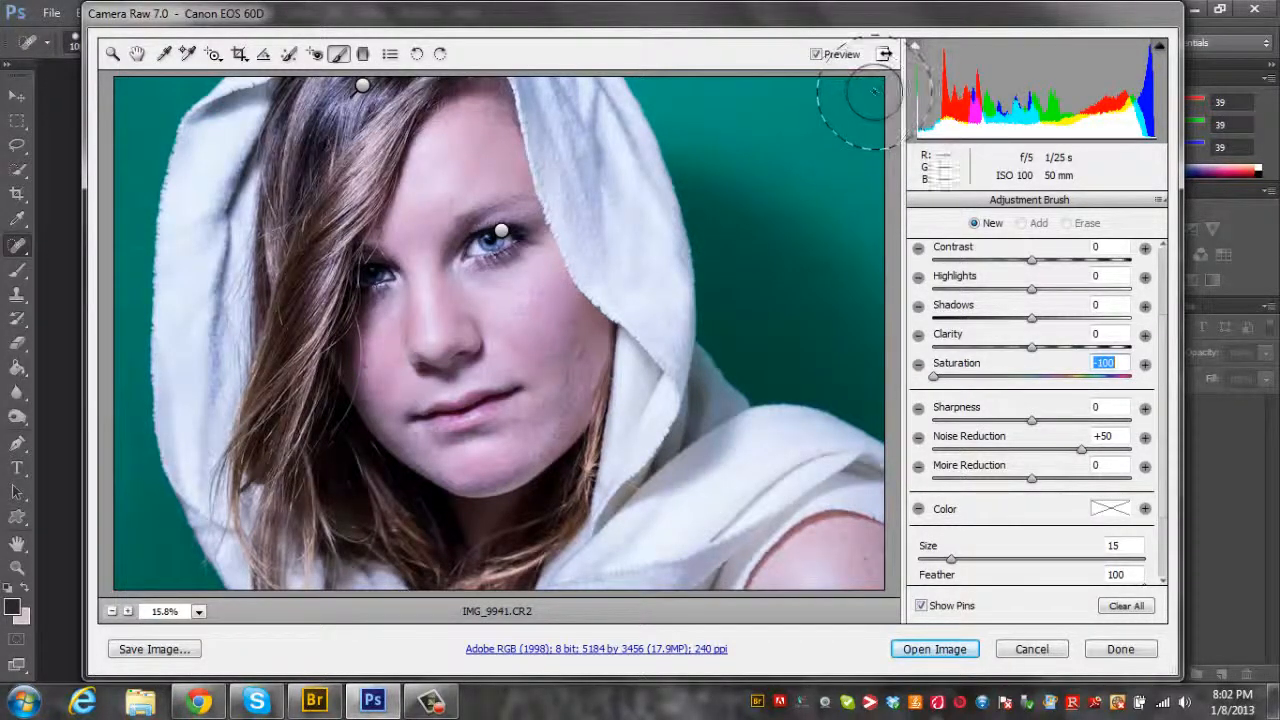
# Step: Paint the desaturating brush over the green backdrop on both sides of the hooded woman, and finish the adjustment
pyautogui.moveTo(851, 177)
pyautogui.mouseDown()
pyautogui.moveTo(860, 110)
pyautogui.moveTo(815, 150)
pyautogui.moveTo(760, 55)
pyautogui.mouseUp()
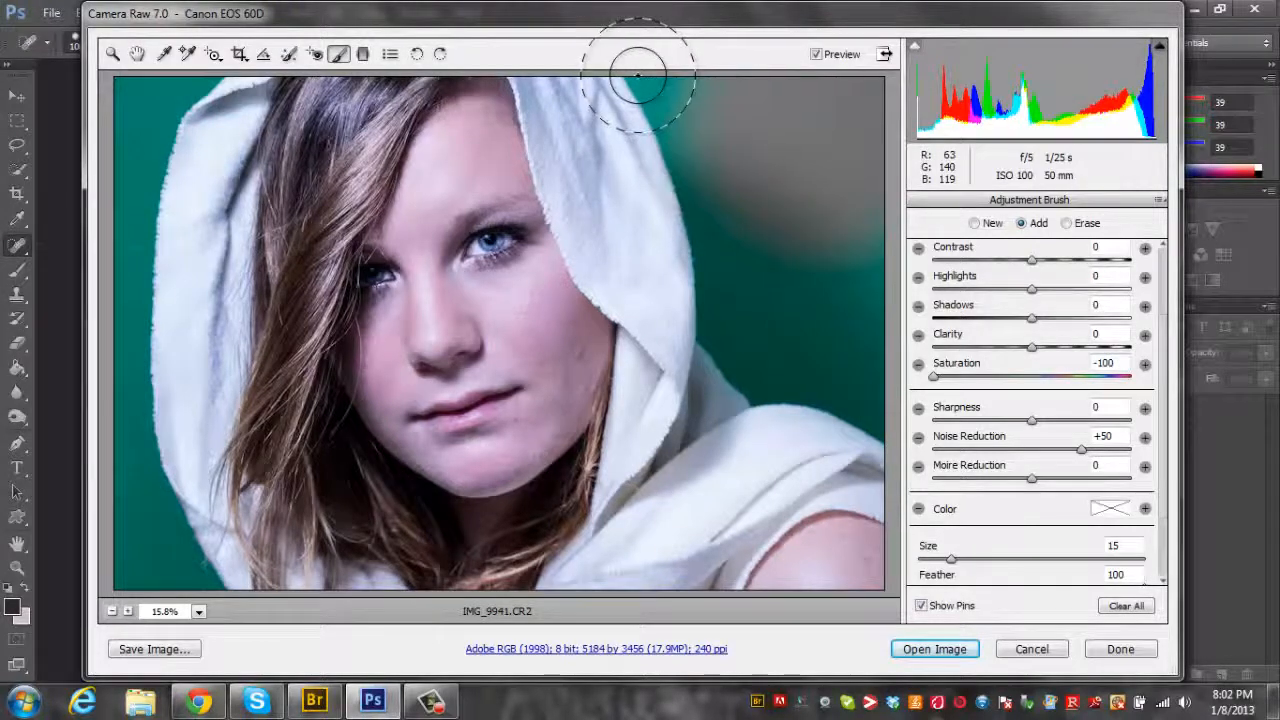
pyautogui.moveTo(637, 75); pyautogui.dragTo(688, 219)
pyautogui.moveTo(712, 333)
pyautogui.mouseDown()
pyautogui.moveTo(759, 387)
pyautogui.moveTo(900, 427)
pyautogui.moveTo(805, 190)
pyautogui.moveTo(797, 215)
pyautogui.moveTo(838, 263)
pyautogui.moveTo(788, 284)
pyautogui.moveTo(754, 247)
pyautogui.moveTo(720, 155)
pyautogui.mouseUp()
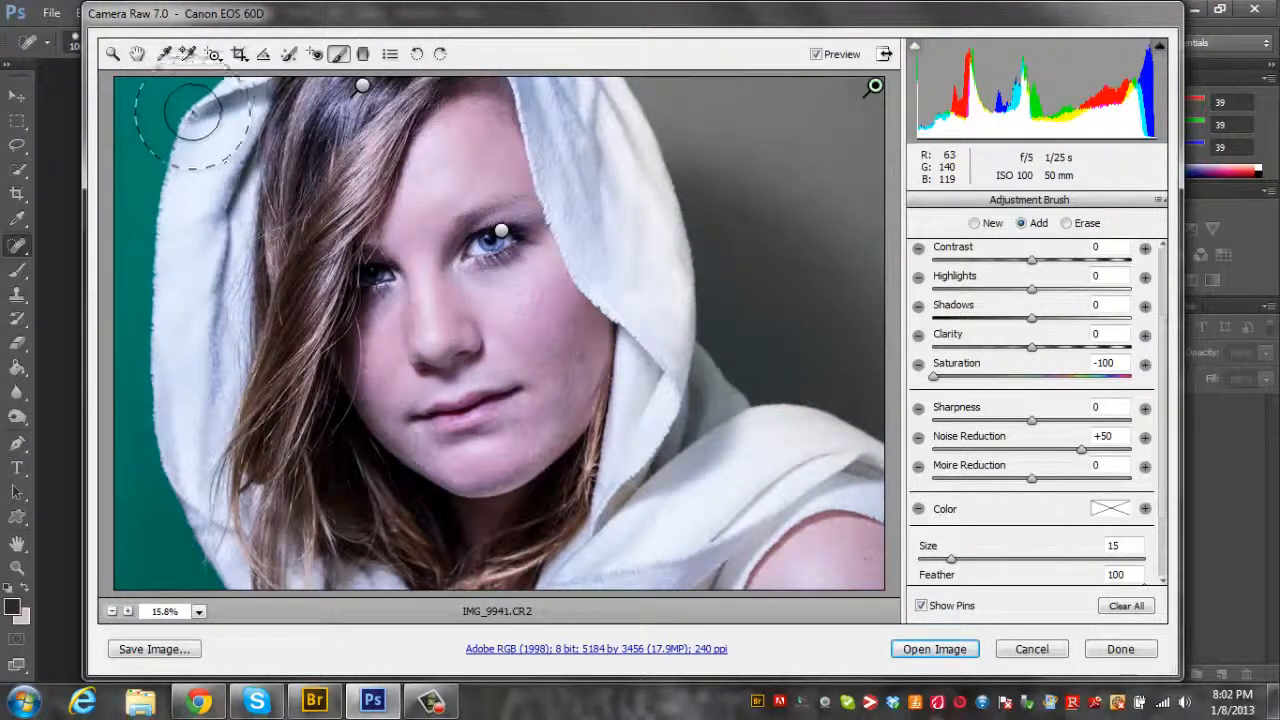
pyautogui.moveTo(122, 130)
pyautogui.mouseDown()
pyautogui.moveTo(155, 165)
pyautogui.moveTo(112, 150)
pyautogui.moveTo(120, 100)
pyautogui.moveTo(105, 283)
pyautogui.moveTo(130, 220)
pyautogui.mouseUp()
pyautogui.moveTo(122, 285)
pyautogui.mouseDown()
pyautogui.moveTo(150, 305)
pyautogui.moveTo(150, 232)
pyautogui.moveTo(130, 399)
pyautogui.moveTo(141, 497)
pyautogui.moveTo(75, 485)
pyautogui.moveTo(150, 622)
pyautogui.moveTo(80, 570)
pyautogui.moveTo(150, 600)
pyautogui.moveTo(145, 578)
pyautogui.moveTo(110, 600)
pyautogui.moveTo(185, 600)
pyautogui.moveTo(171, 573)
pyautogui.moveTo(209, 591)
pyautogui.moveTo(171, 541)
pyautogui.moveTo(205, 578)
pyautogui.mouseUp()
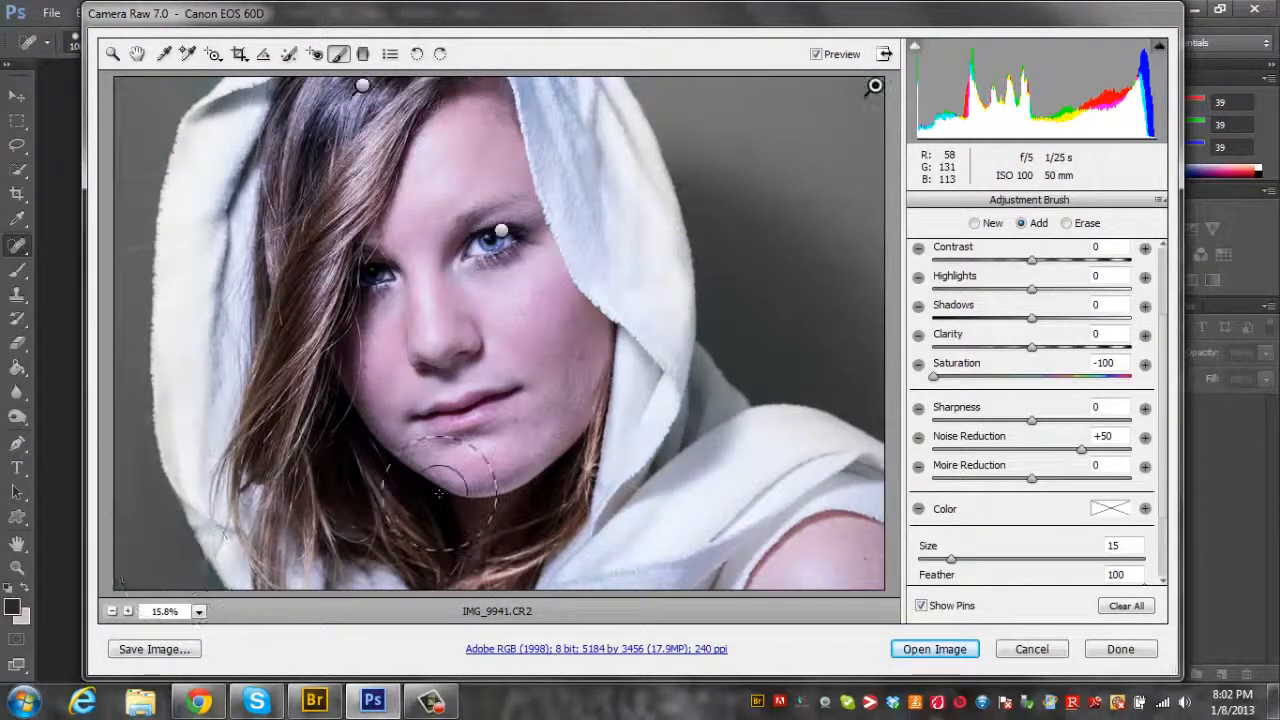
pyautogui.press('h')
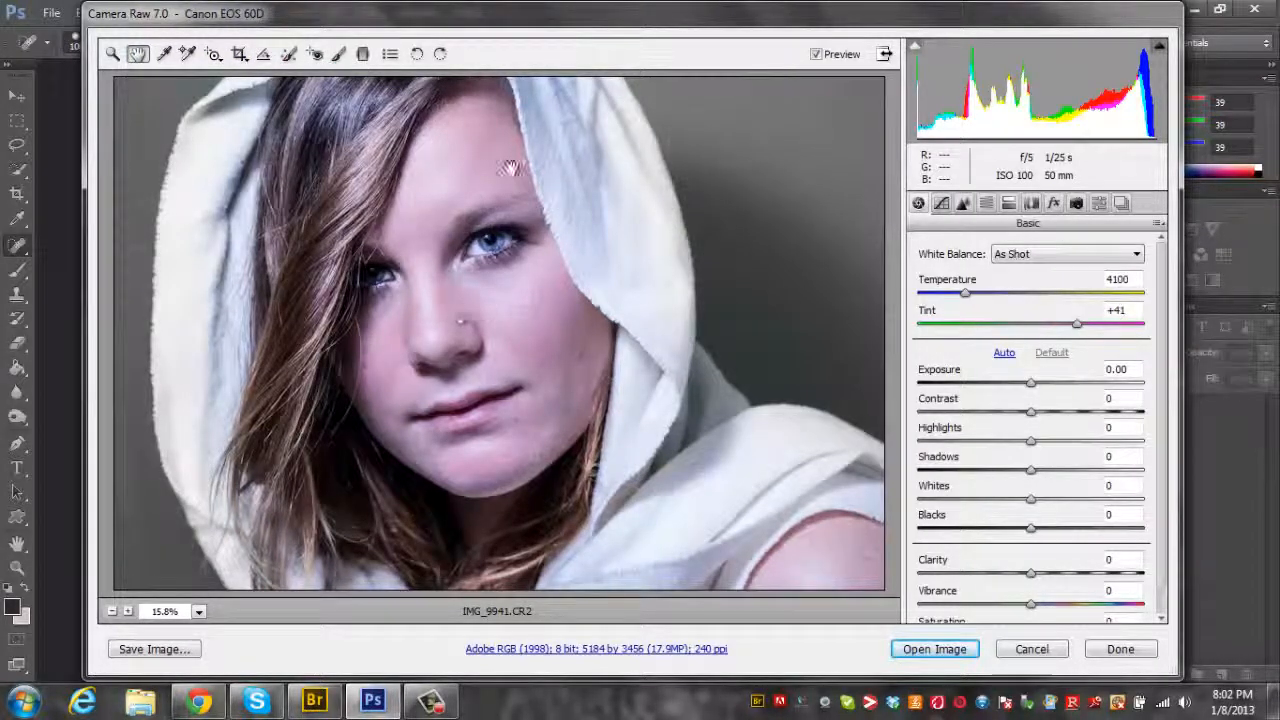
# Step: Examine the retouched portrait at several magnifications, checking the face and eyes
pyautogui.click(339, 54)
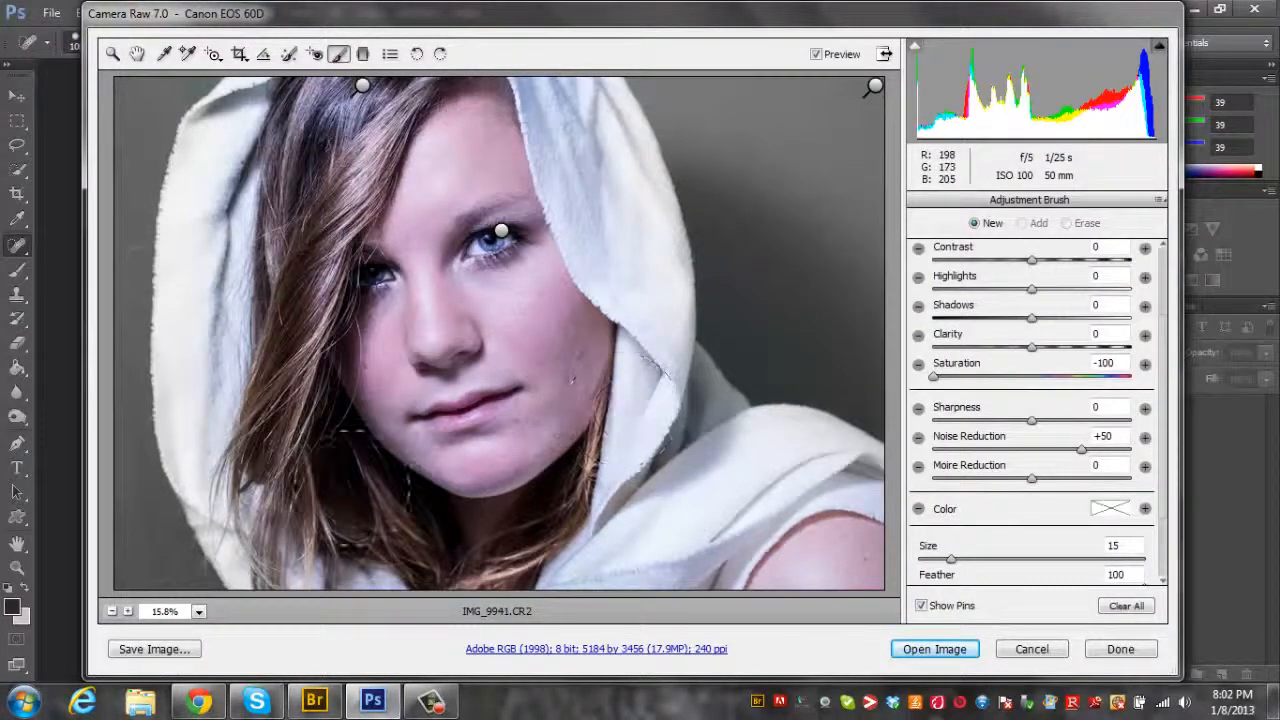
pyautogui.click(113, 54)
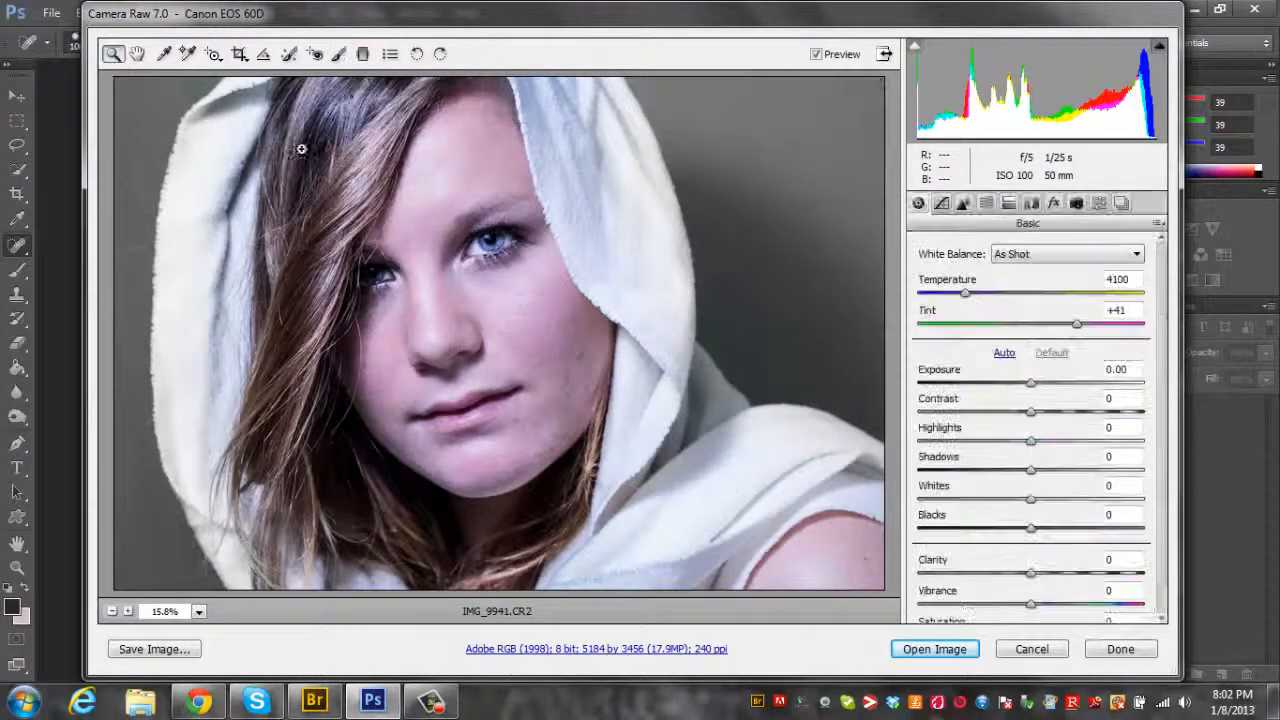
pyautogui.click(426, 236)
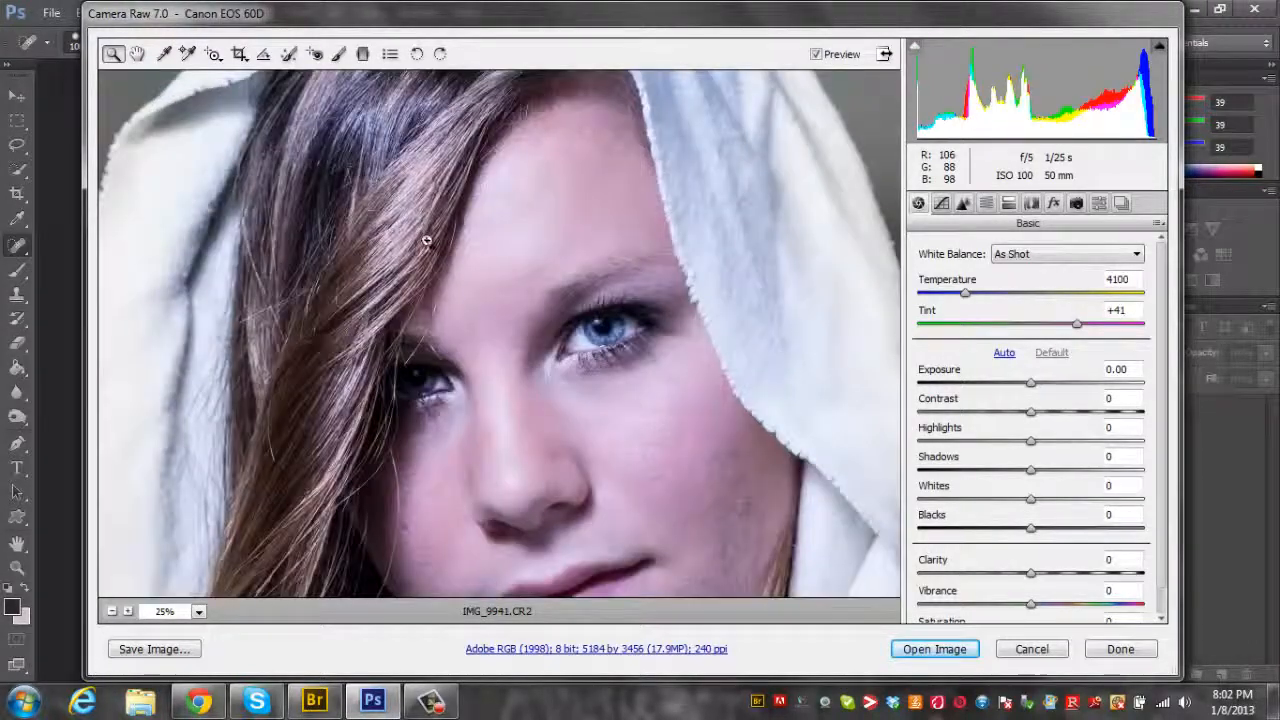
pyautogui.click(112, 611)
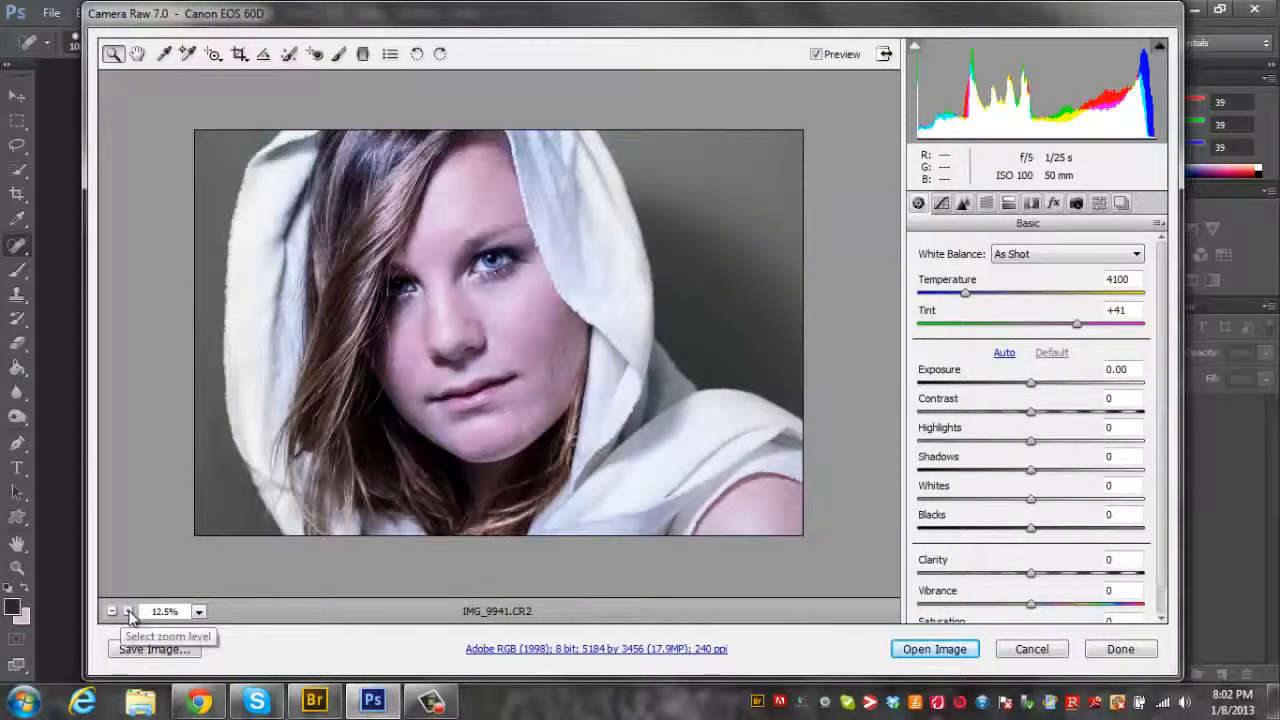
pyautogui.click(128, 611)
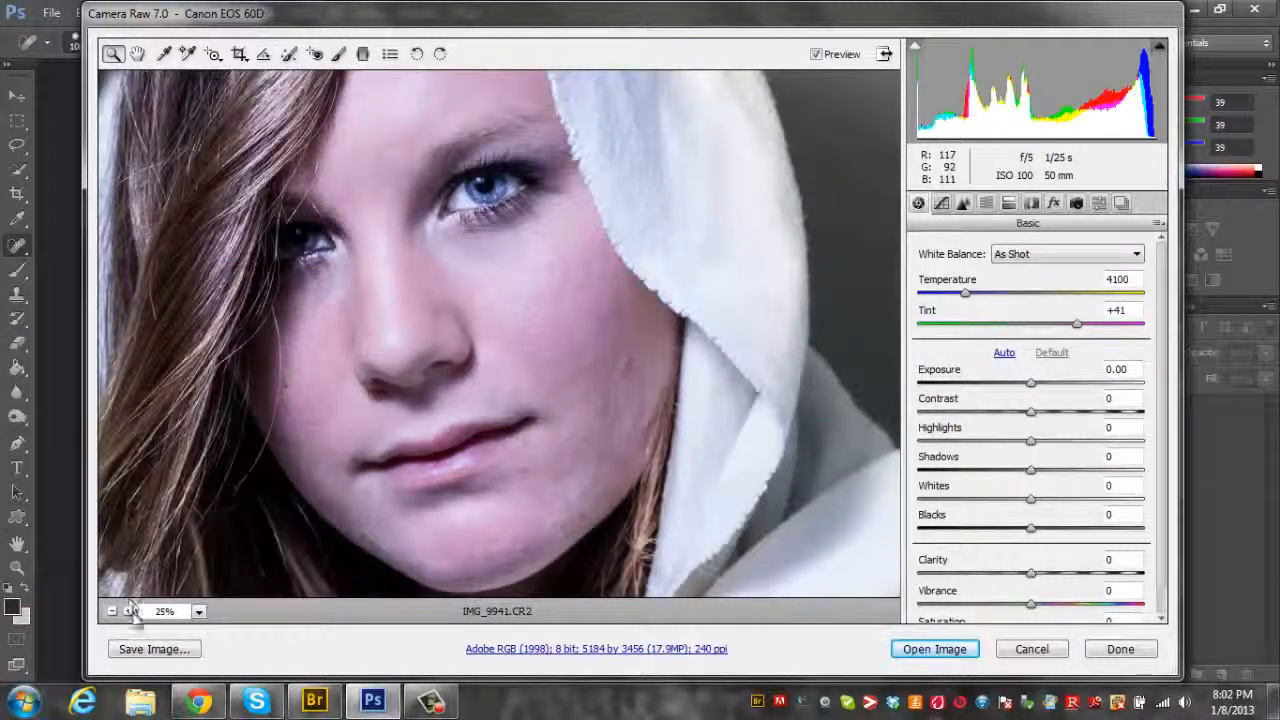
# Step: Set up a new Adjustment Brush adjustment with Clarity -20, Noise Reduction +70 and Saturation 0 for softening the skin
pyautogui.click(339, 53)
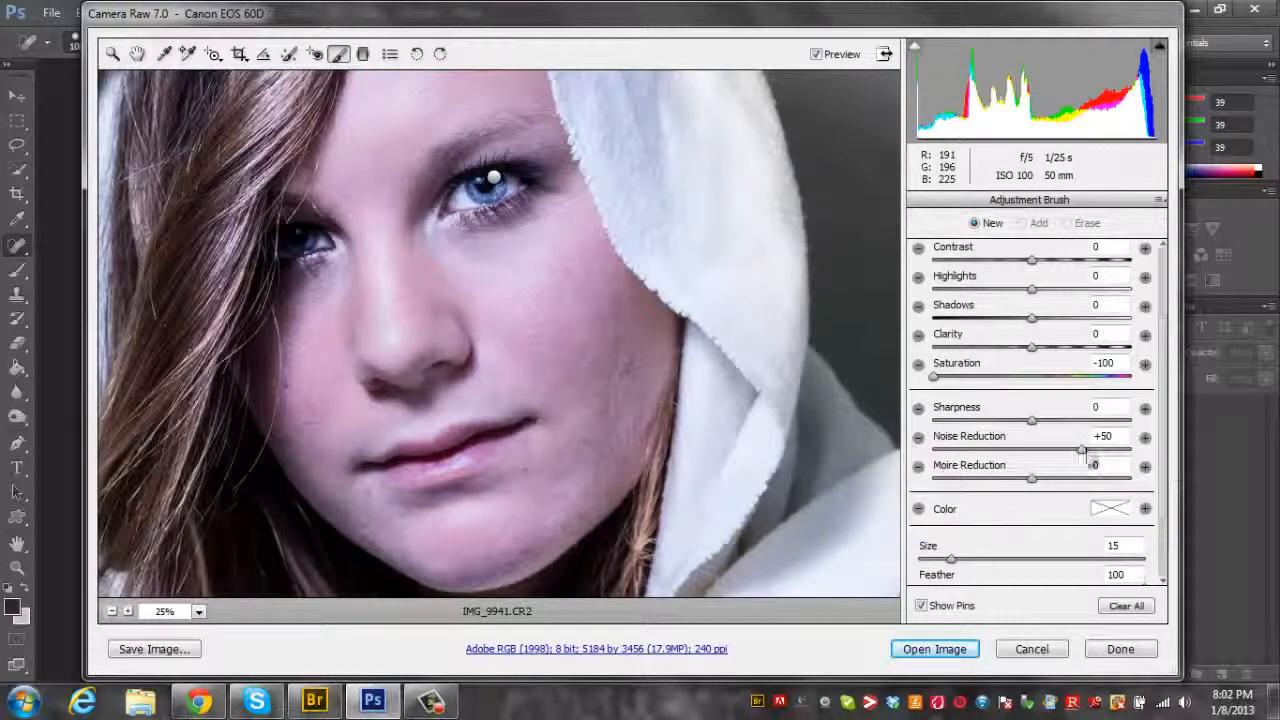
pyautogui.scroll(3, 1165, 415)
pyautogui.scroll(1, 1155, 366)
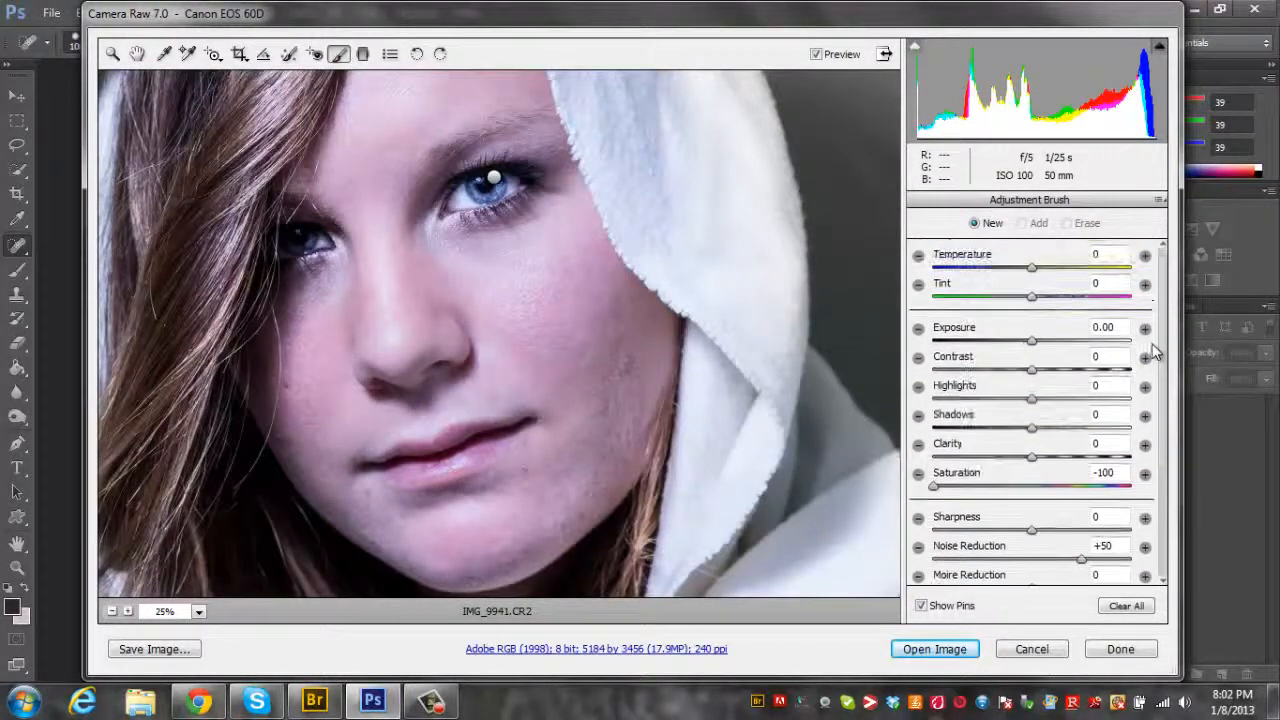
pyautogui.moveTo(1033, 462); pyautogui.dragTo(1014, 466)
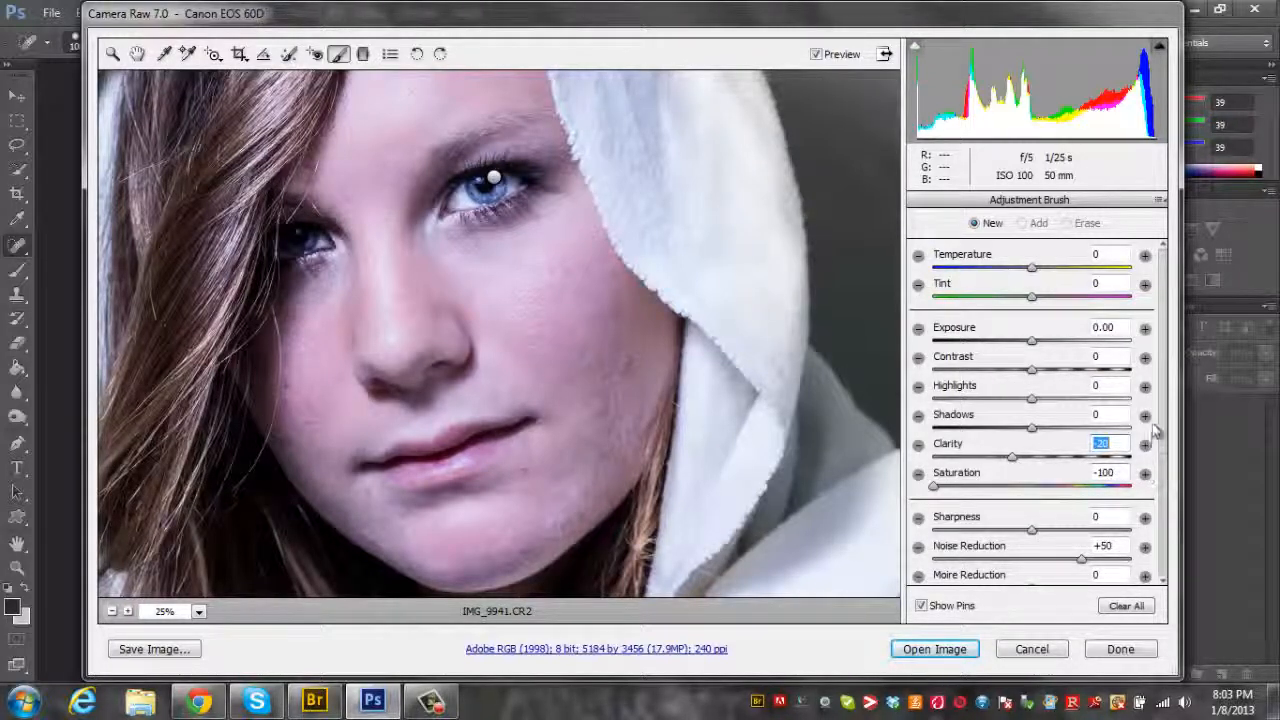
pyautogui.scroll(-3, 1165, 427)
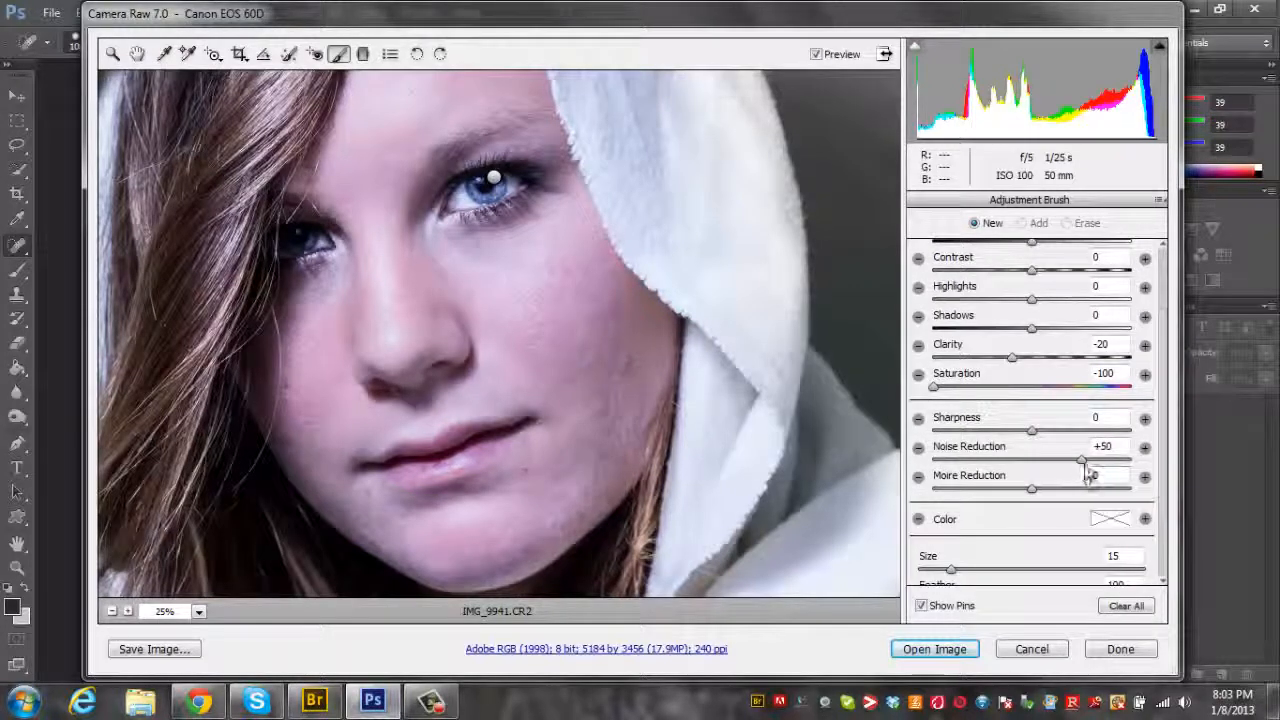
pyautogui.moveTo(1082, 461); pyautogui.dragTo(1108, 461)
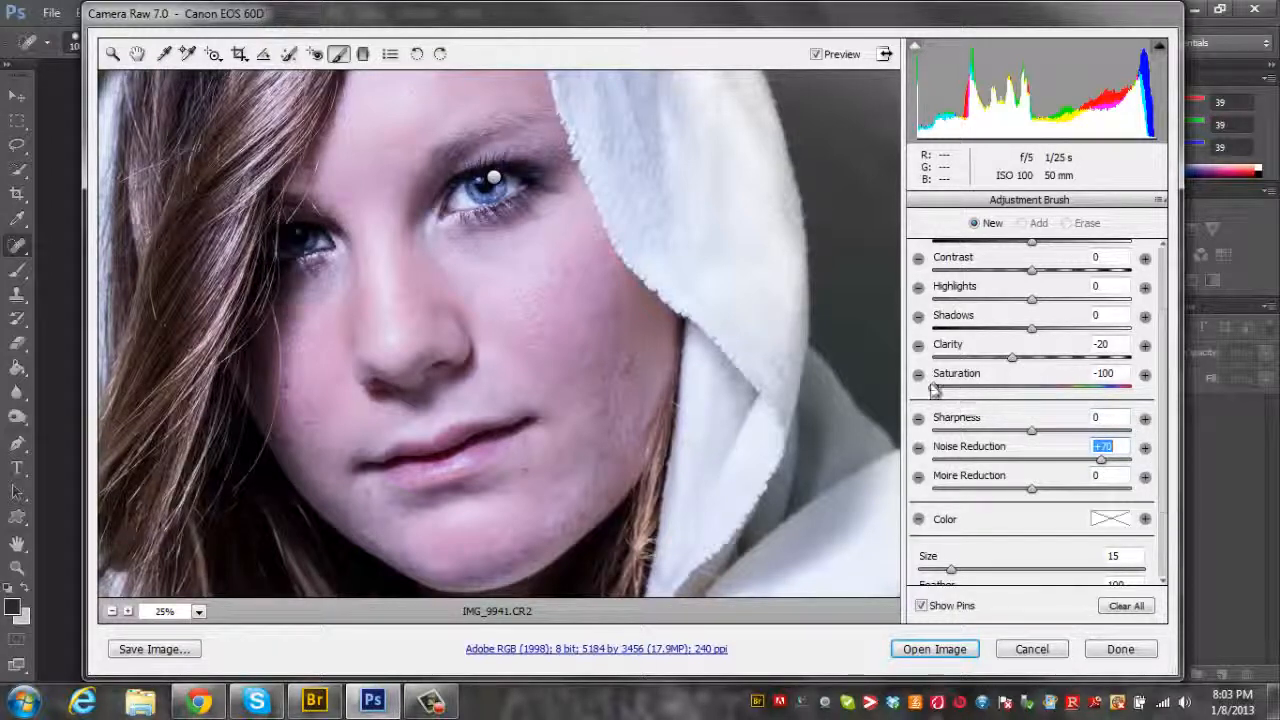
pyautogui.moveTo(935, 390); pyautogui.dragTo(1033, 393)
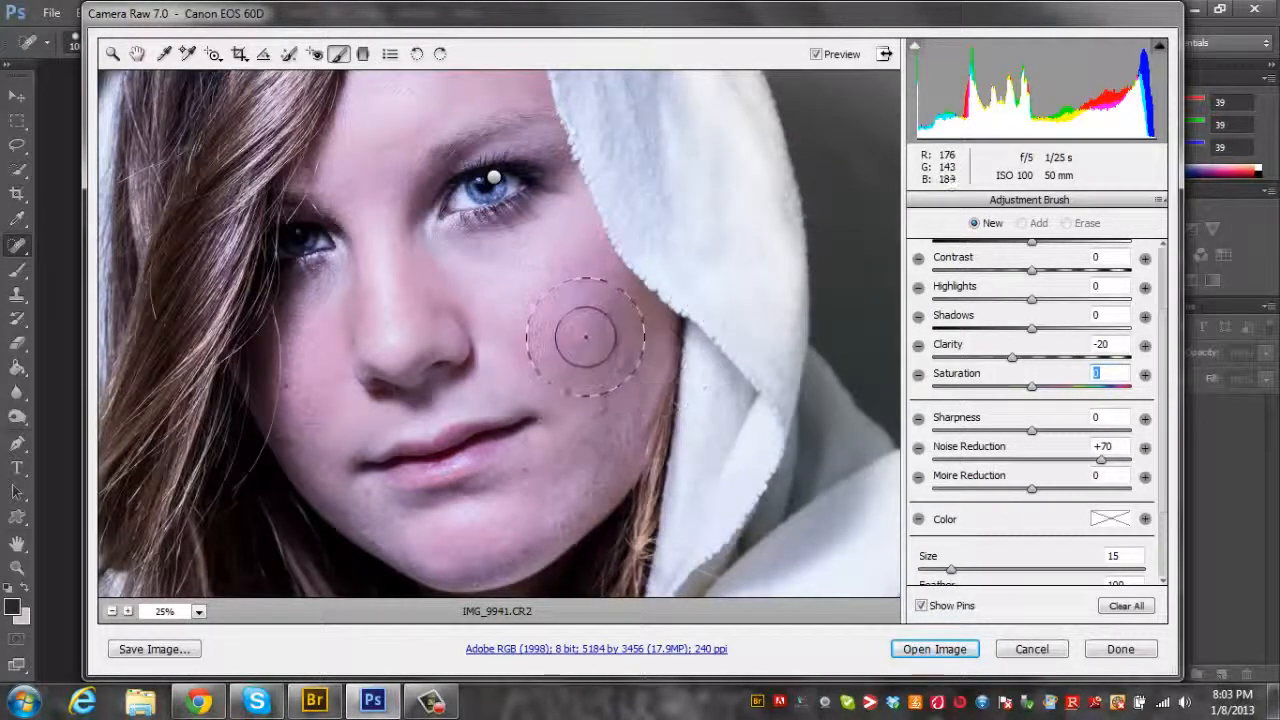
# Step: Paint the softening brush over the cheek and chin, and strengthen the adjustment to Noise Reduction +80 and Clarity -30
pyautogui.moveTo(529, 292)
pyautogui.mouseDown()
pyautogui.moveTo(572, 340)
pyautogui.moveTo(531, 314)
pyautogui.moveTo(567, 329)
pyautogui.moveTo(550, 307)
pyautogui.moveTo(562, 291)
pyautogui.moveTo(586, 324)
pyautogui.moveTo(575, 282)
pyautogui.moveTo(605, 338)
pyautogui.moveTo(601, 319)
pyautogui.moveTo(608, 373)
pyautogui.moveTo(588, 462)
pyautogui.moveTo(571, 504)
pyautogui.moveTo(440, 548)
pyautogui.mouseUp()
pyautogui.moveTo(539, 541)
pyautogui.mouseDown()
pyautogui.moveTo(543, 420)
pyautogui.moveTo(566, 363)
pyautogui.mouseUp()
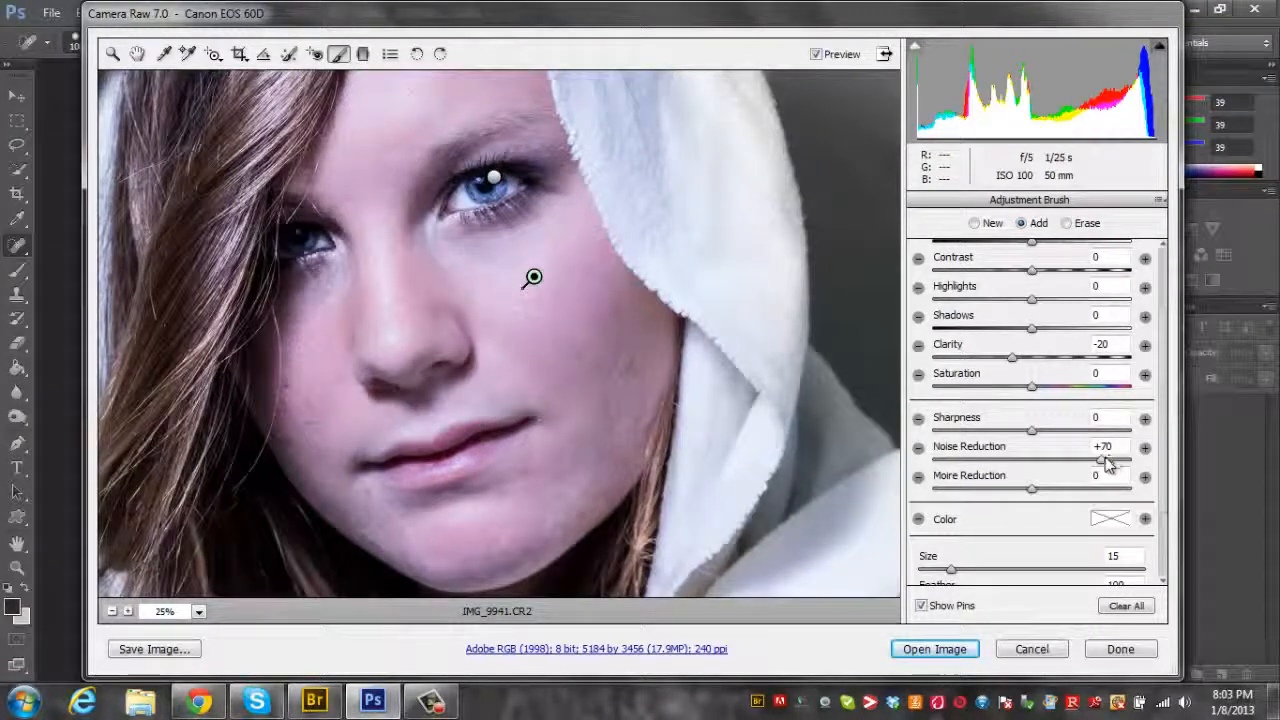
pyautogui.moveTo(1103, 462); pyautogui.dragTo(1115, 468)
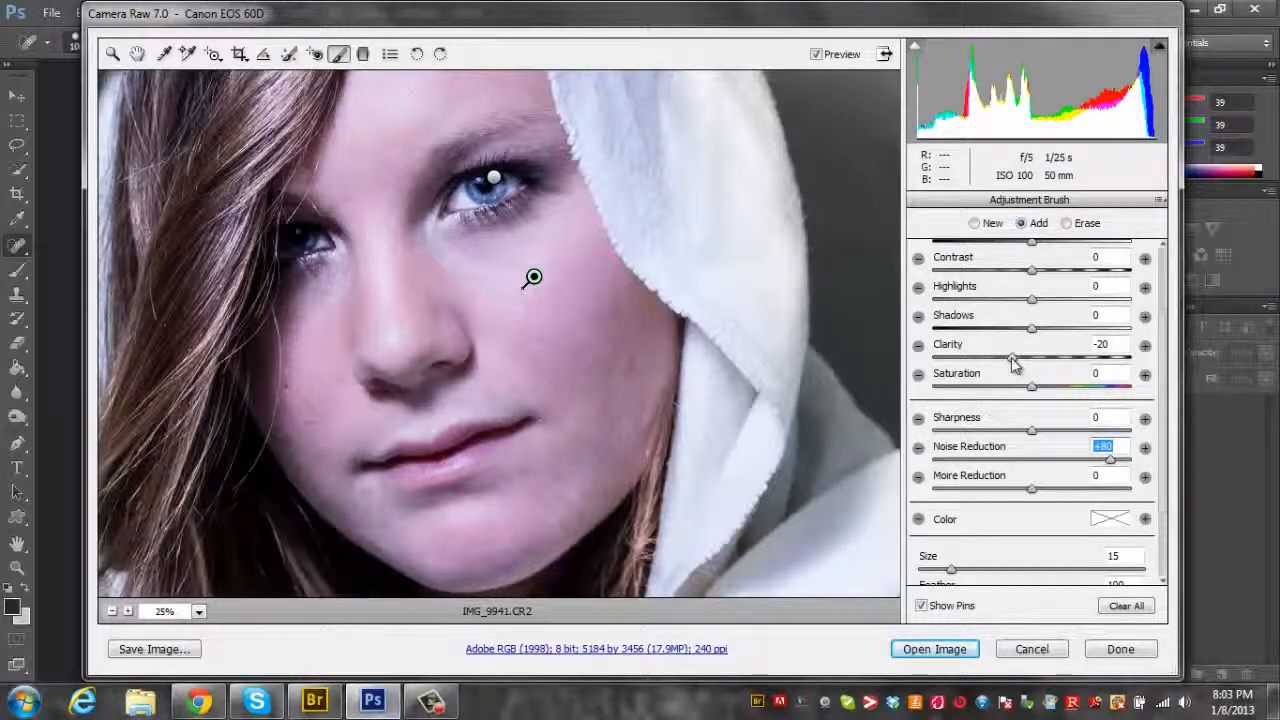
pyautogui.moveTo(1013, 365); pyautogui.dragTo(1001, 367)
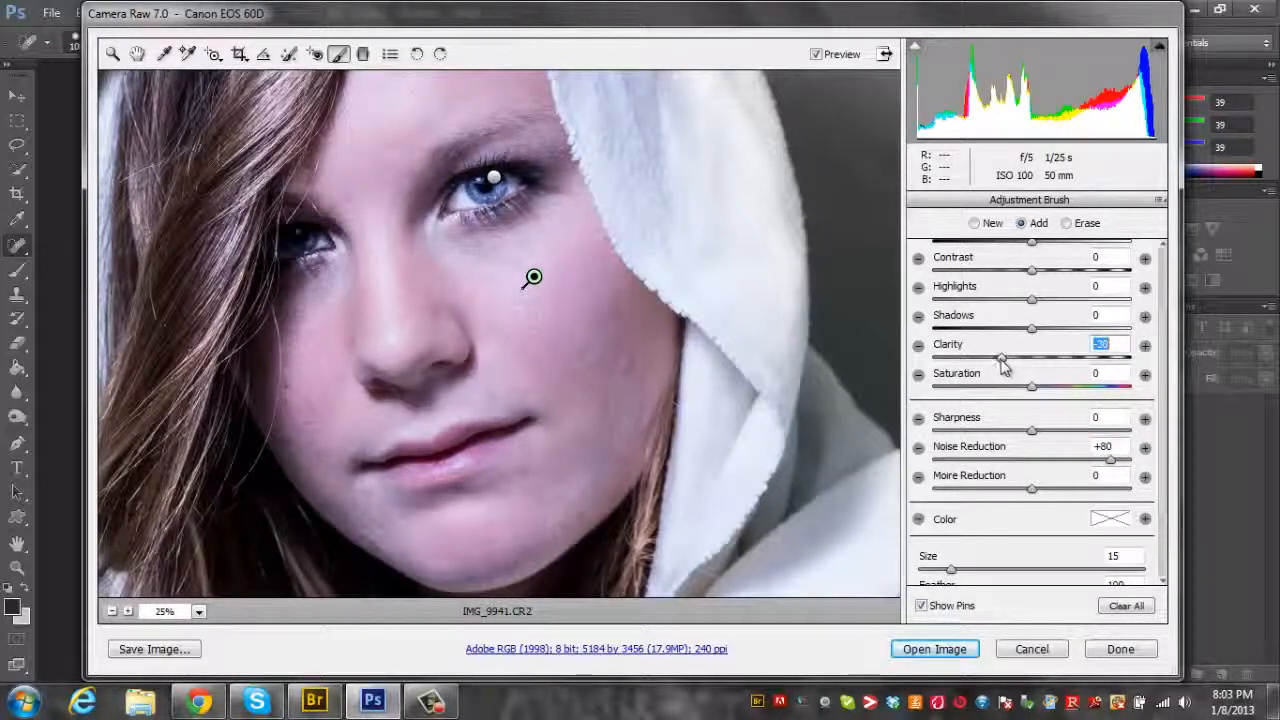
# Step: Paint the skin-softening adjustment over the rest of the face, covering the forehead, nose, cheeks and chin
pyautogui.moveTo(614, 337)
pyautogui.mouseDown()
pyautogui.moveTo(596, 451)
pyautogui.moveTo(614, 388)
pyautogui.moveTo(557, 478)
pyautogui.moveTo(479, 530)
pyautogui.moveTo(501, 528)
pyautogui.moveTo(474, 547)
pyautogui.moveTo(347, 508)
pyautogui.moveTo(381, 505)
pyautogui.moveTo(309, 410)
pyautogui.moveTo(308, 372)
pyautogui.moveTo(310, 445)
pyautogui.moveTo(294, 383)
pyautogui.moveTo(302, 334)
pyautogui.moveTo(362, 325)
pyautogui.moveTo(398, 358)
pyautogui.moveTo(372, 262)
pyautogui.moveTo(393, 295)
pyautogui.moveTo(386, 254)
pyautogui.moveTo(410, 392)
pyautogui.moveTo(387, 419)
pyautogui.moveTo(351, 405)
pyautogui.moveTo(525, 383)
pyautogui.moveTo(528, 362)
pyautogui.moveTo(483, 327)
pyautogui.moveTo(371, 264)
pyautogui.moveTo(391, 97)
pyautogui.moveTo(533, 80)
pyautogui.moveTo(418, 75)
pyautogui.mouseUp()
pyautogui.click(199, 611)
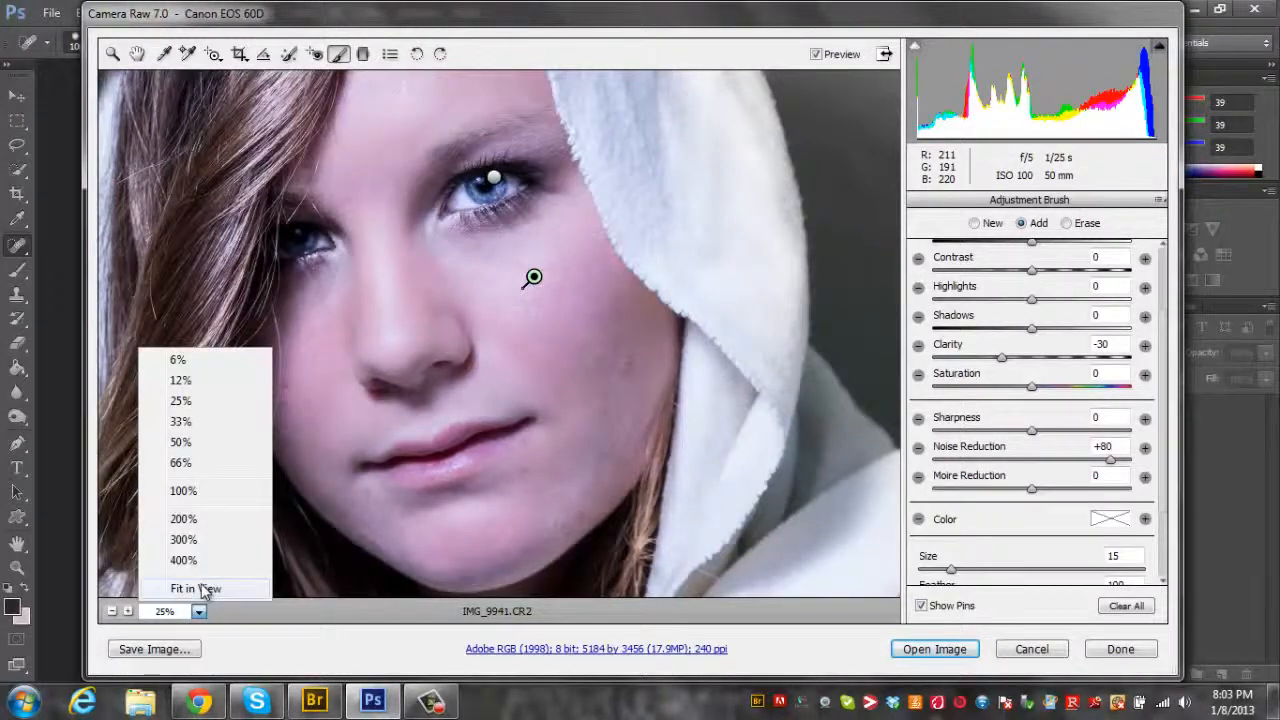
pyautogui.click(194, 586)
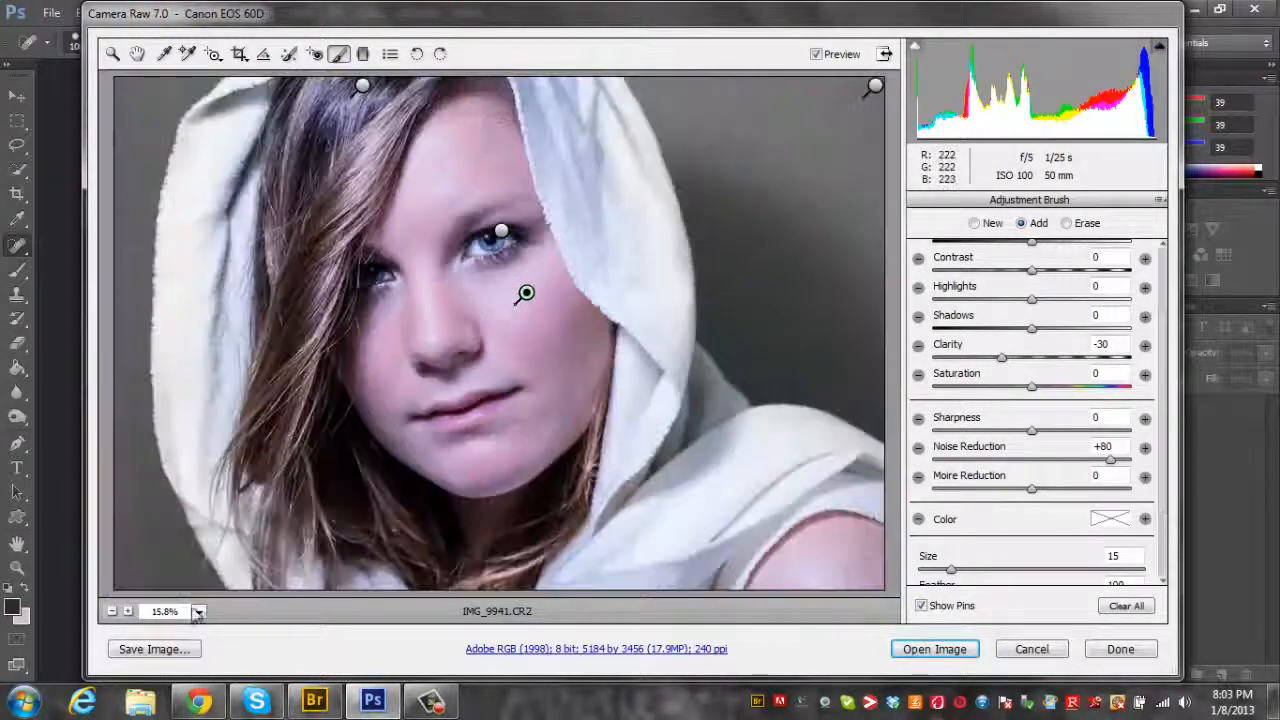
pyautogui.moveTo(468, 145)
pyautogui.mouseDown()
pyautogui.moveTo(426, 202)
pyautogui.moveTo(468, 125)
pyautogui.moveTo(417, 187)
pyautogui.moveTo(422, 157)
pyautogui.moveTo(482, 123)
pyautogui.moveTo(432, 163)
pyautogui.moveTo(410, 292)
pyautogui.moveTo(418, 245)
pyautogui.moveTo(446, 332)
pyautogui.moveTo(558, 318)
pyautogui.moveTo(536, 327)
pyautogui.moveTo(503, 310)
pyautogui.moveTo(542, 345)
pyautogui.moveTo(566, 337)
pyautogui.moveTo(540, 397)
pyautogui.moveTo(578, 353)
pyautogui.moveTo(549, 414)
pyautogui.mouseUp()
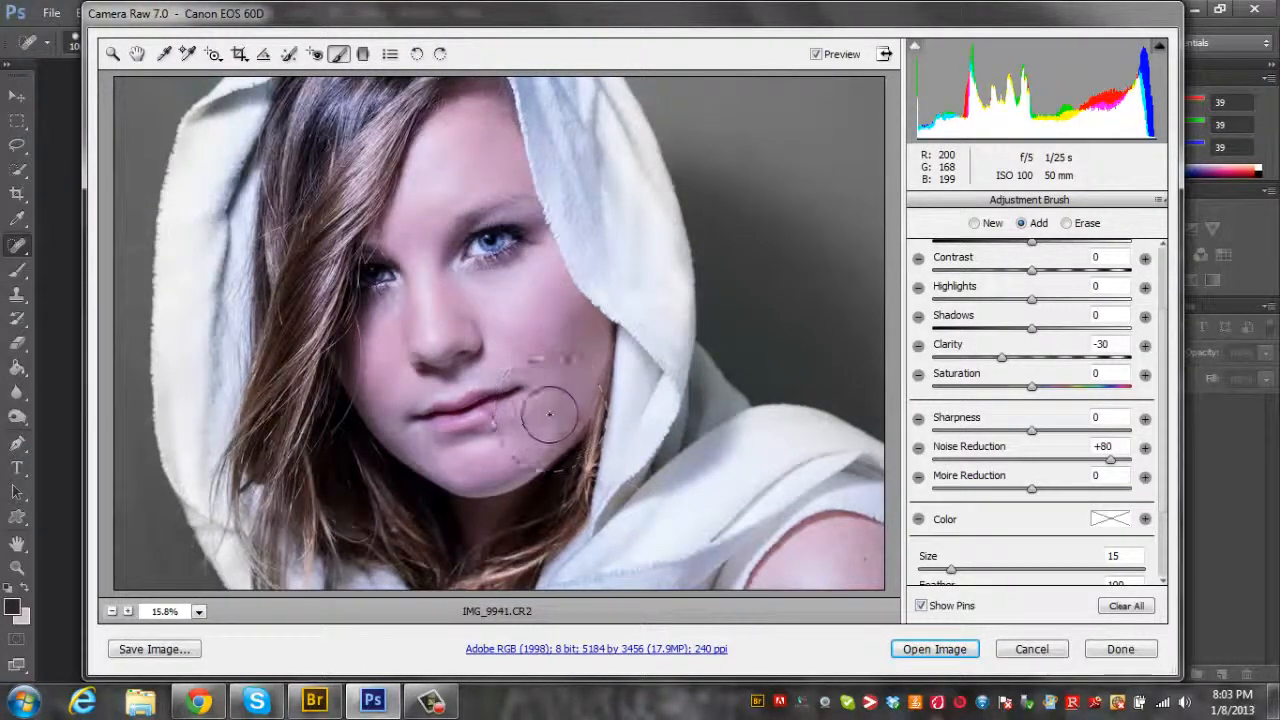
pyautogui.moveTo(471, 468)
pyautogui.mouseDown()
pyautogui.moveTo(374, 358)
pyautogui.moveTo(364, 371)
pyautogui.moveTo(370, 357)
pyautogui.moveTo(510, 432)
pyautogui.mouseUp()
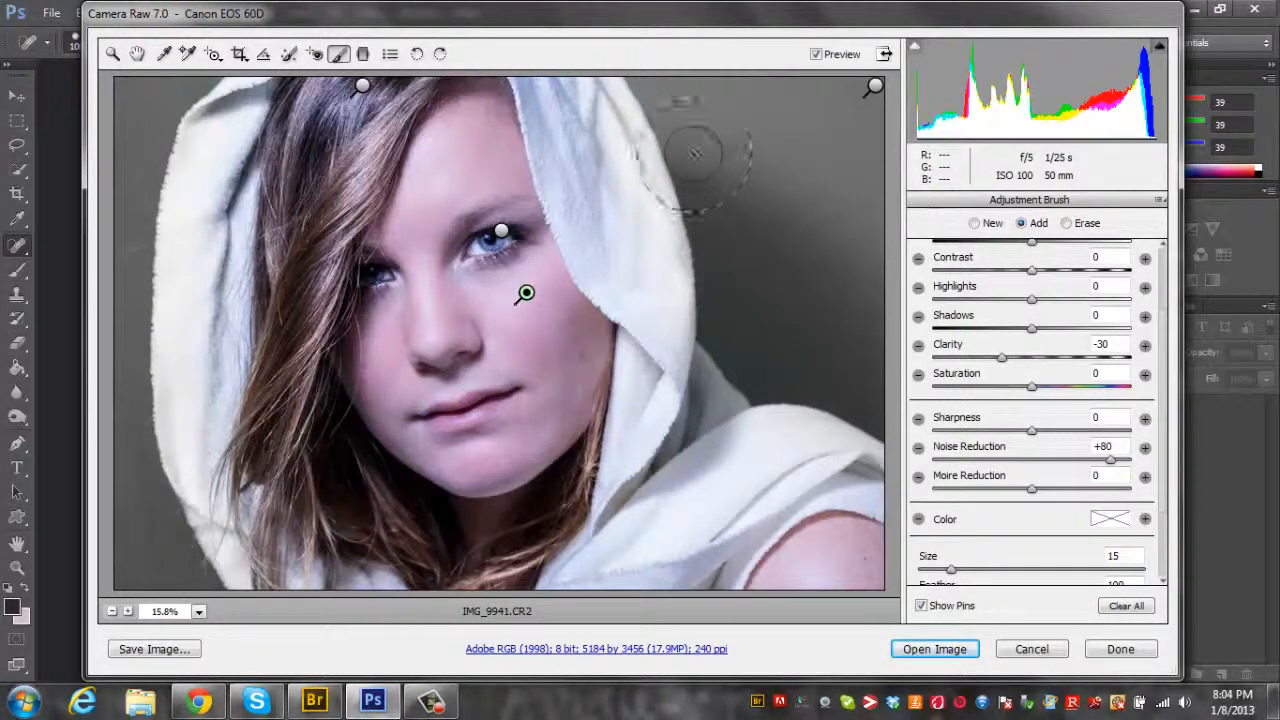
# Step: Warm the white balance by setting the Temperature to 5250, and open the portrait in Photoshop
pyautogui.click(139, 54)
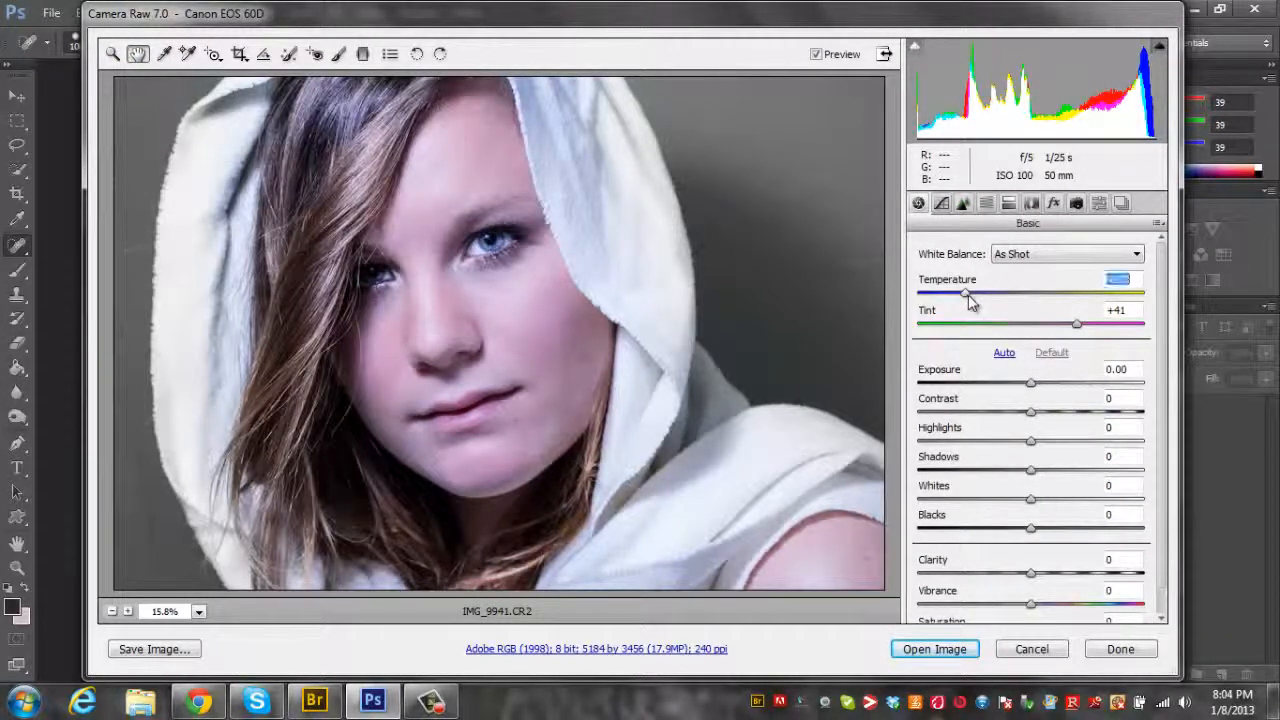
pyautogui.moveTo(968, 295); pyautogui.dragTo(994, 296)
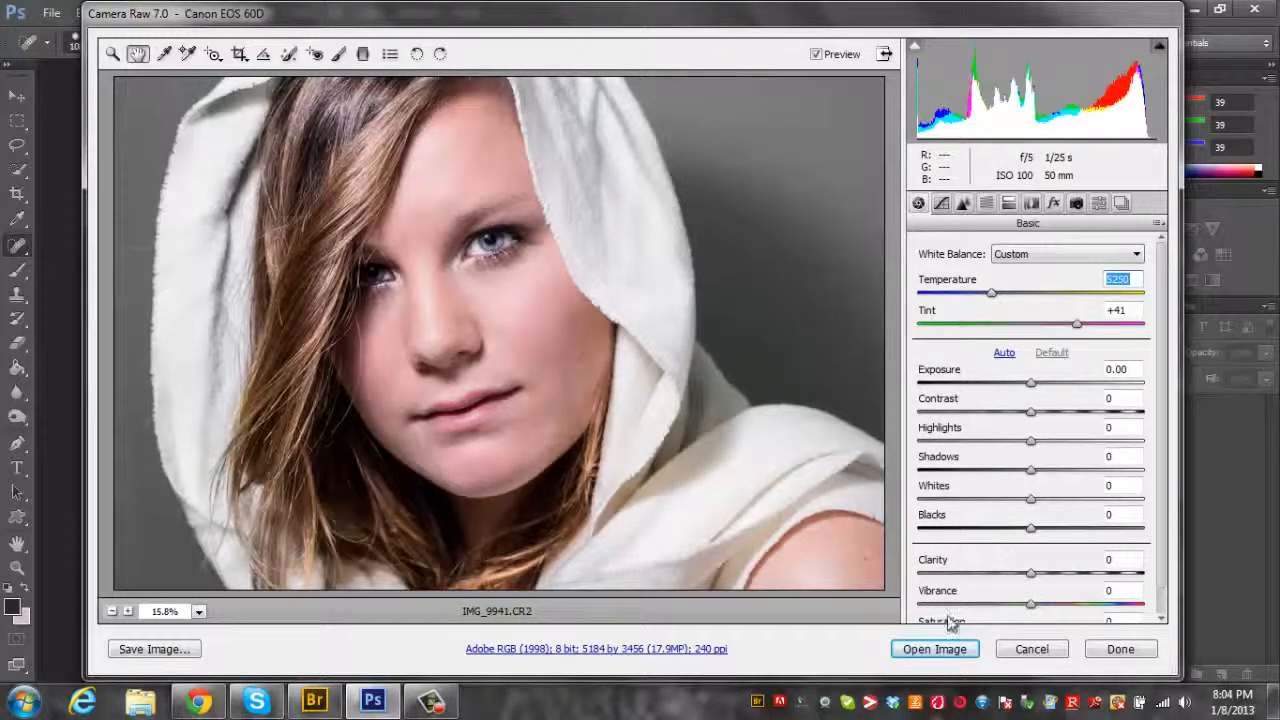
pyautogui.click(935, 649)
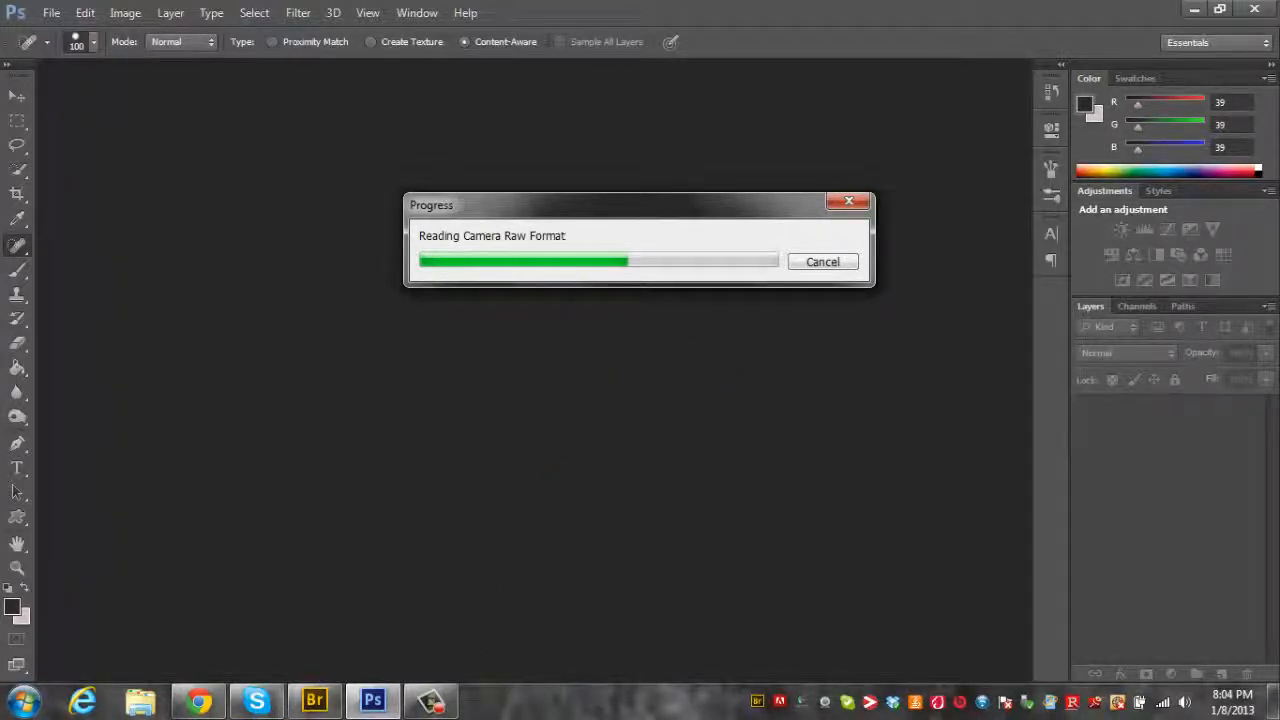
pyautogui.click(431, 702)
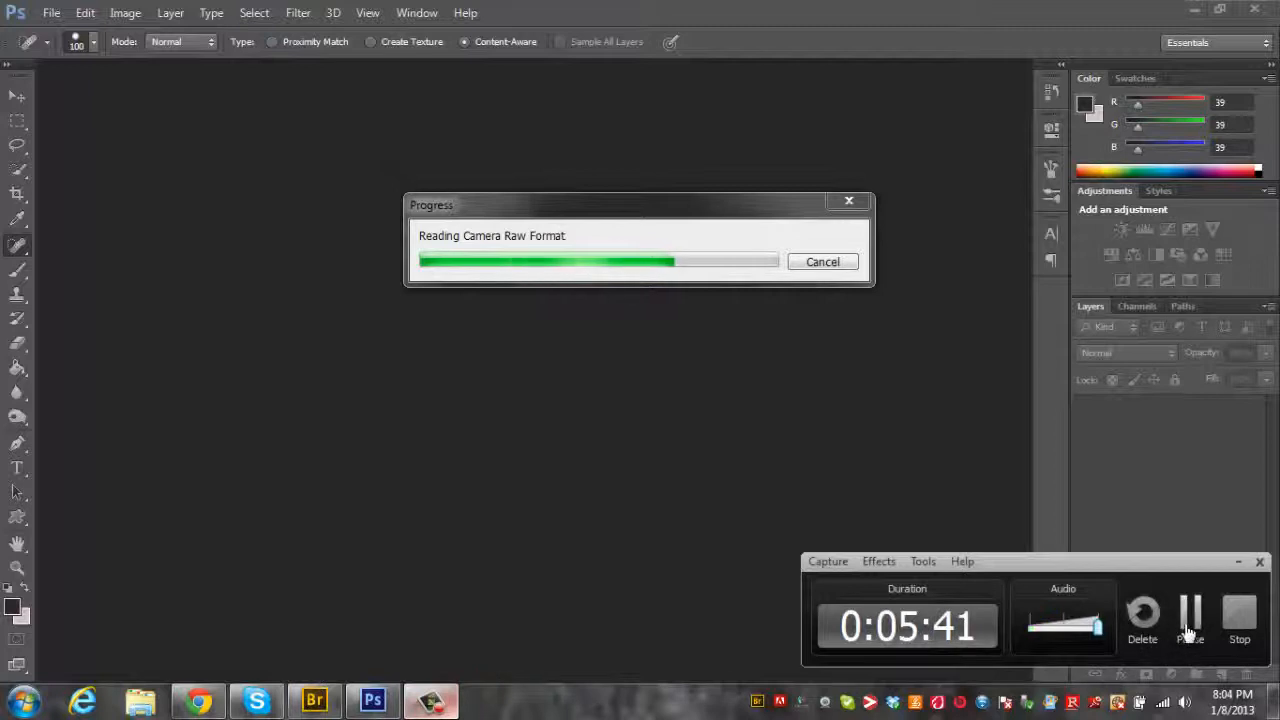
pyautogui.click(1188, 628)
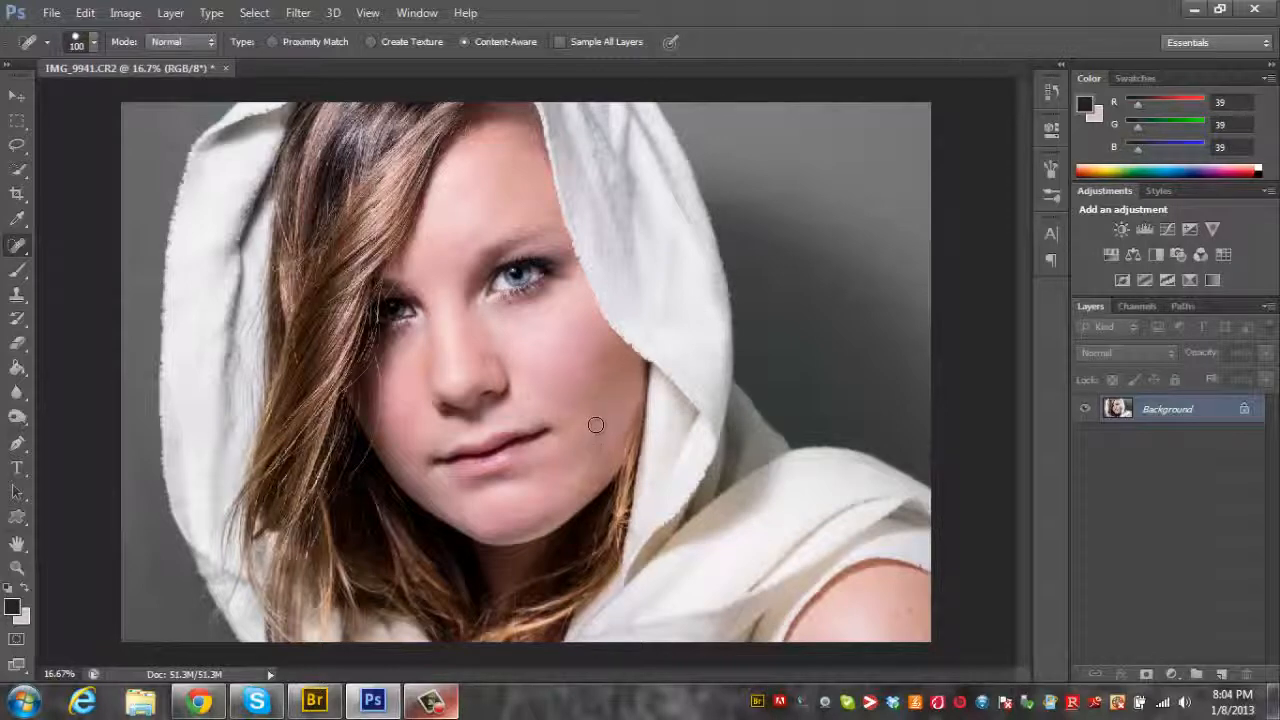
# Step: Remove small blemishes and stray marks on the face with the content-aware Spot Healing Brush at size 100
pyautogui.click(519, 510)
pyautogui.click(697, 410)
pyautogui.hotkey('ctrl', '+')
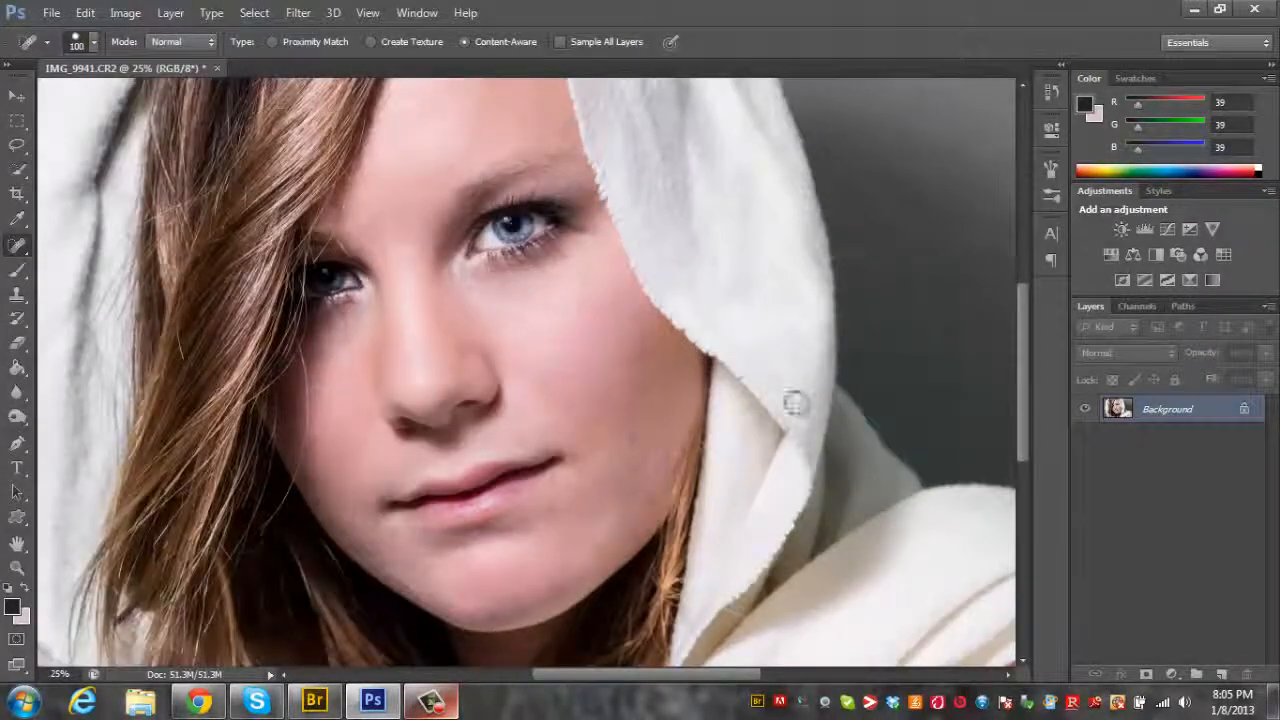
pyautogui.moveTo(1026, 397); pyautogui.dragTo(1026, 384)
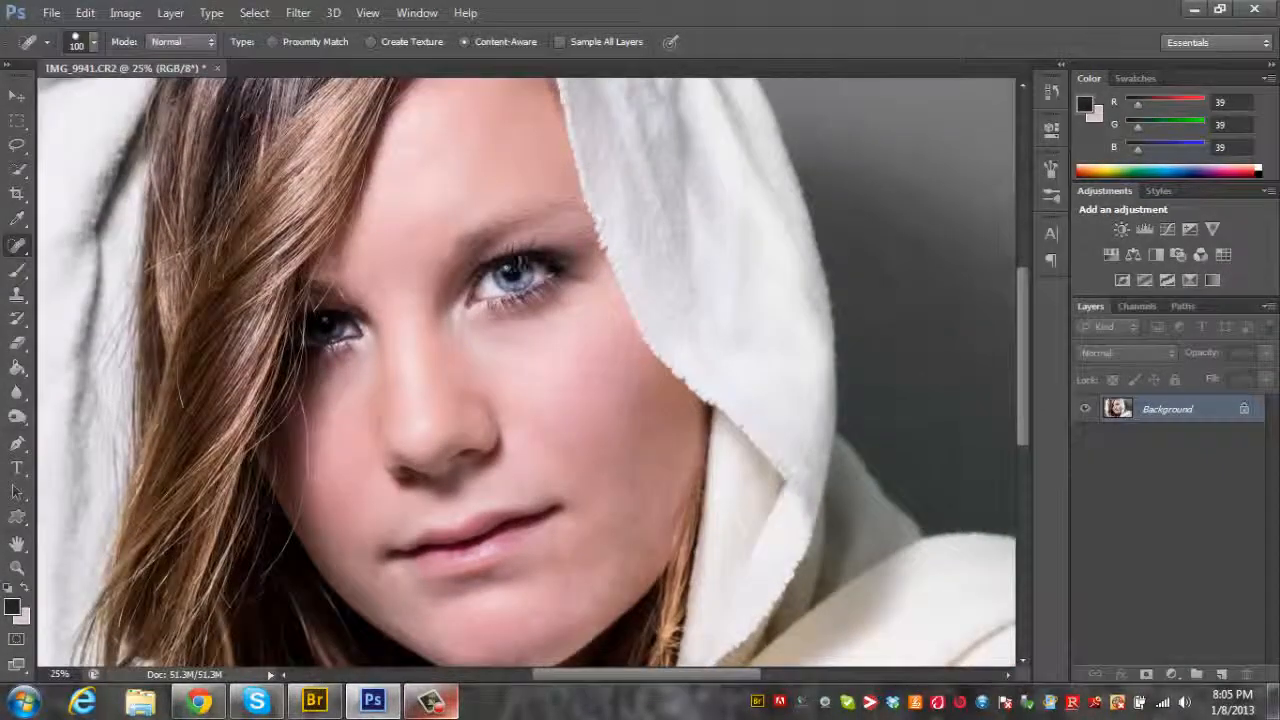
pyautogui.click(336, 255)
pyautogui.click(605, 293)
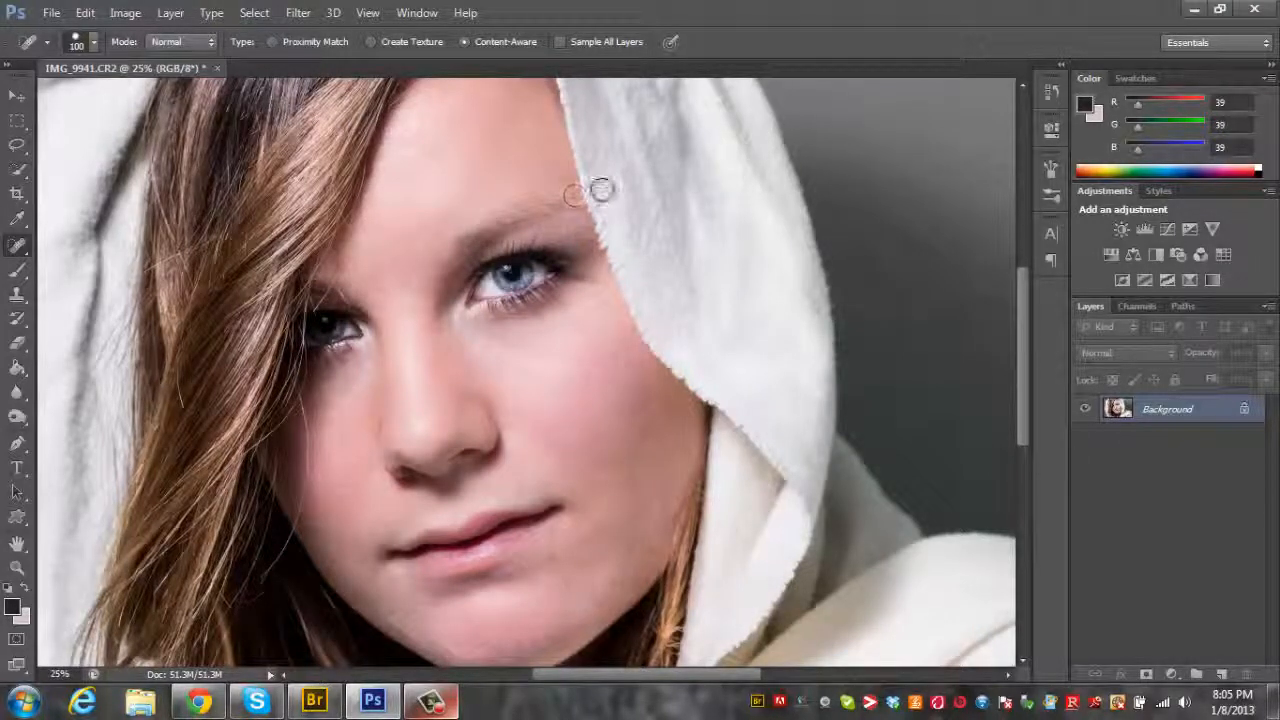
pyautogui.click(565, 427)
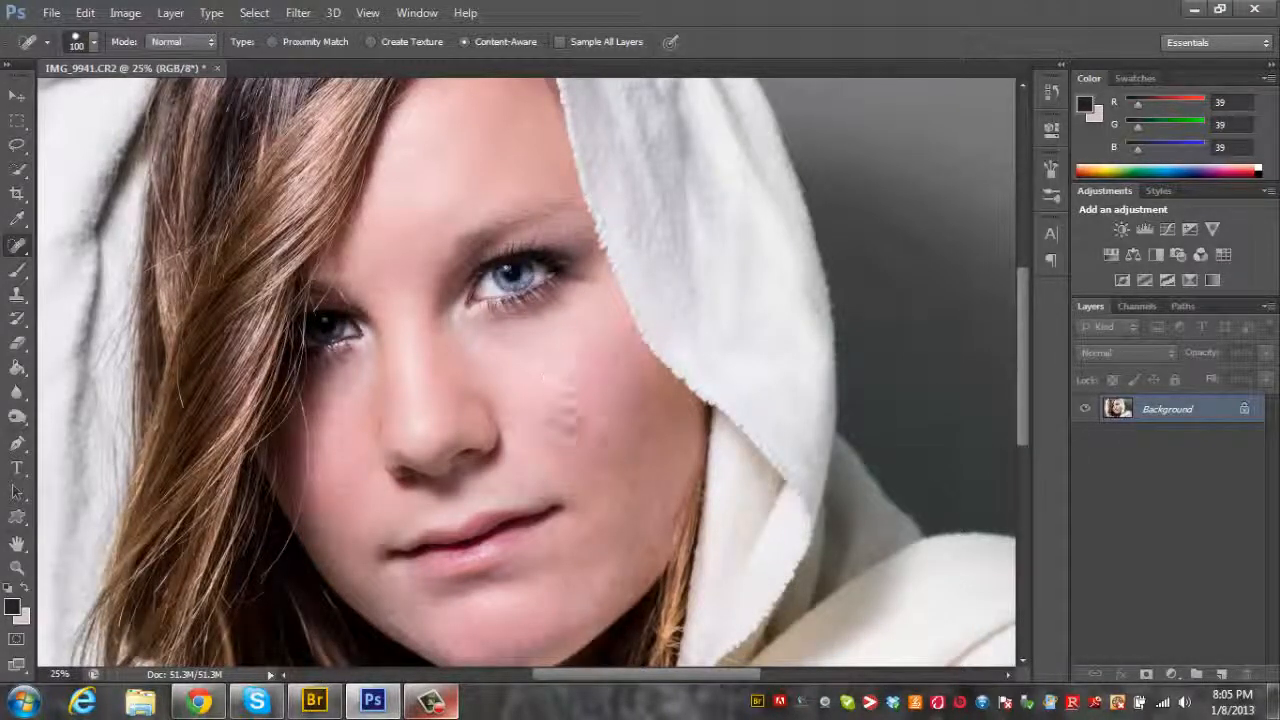
# Step: Sample the light forehead skin tone and paint it softly over the forehead with the Brush at 18% opacity and 18% flow, enlarging it to 344
pyautogui.click(17, 224)
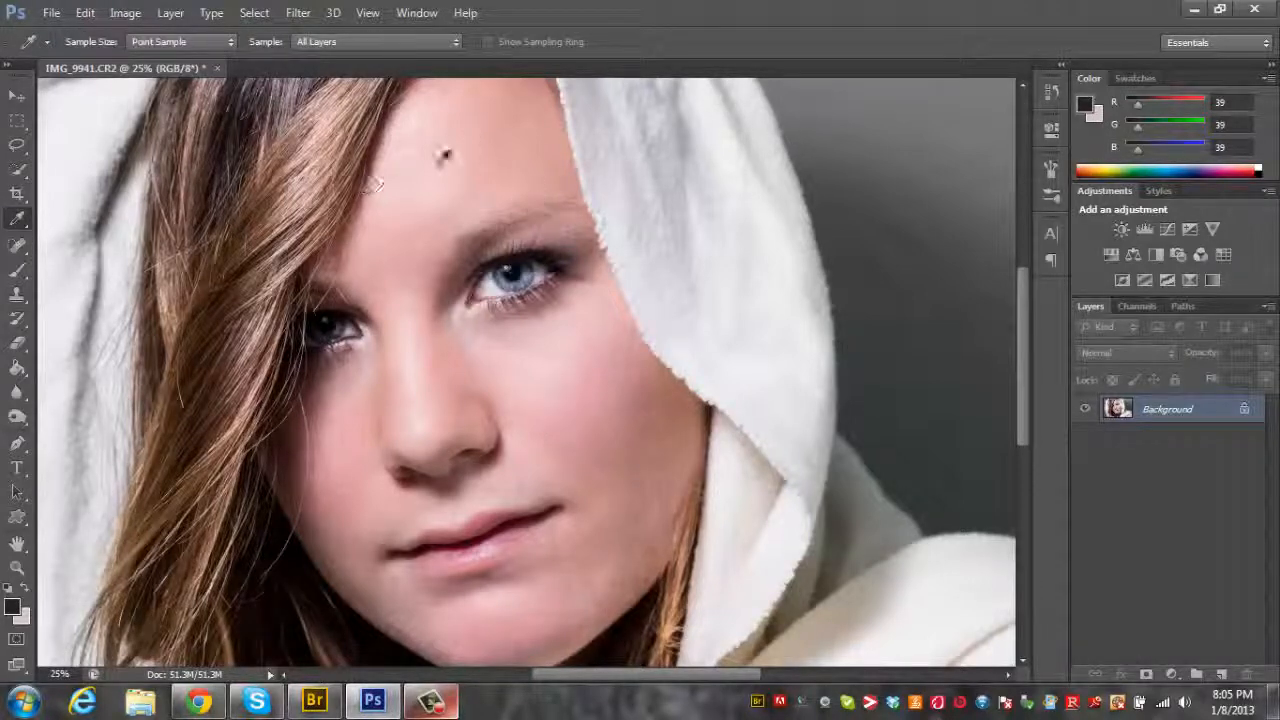
pyautogui.click(424, 160)
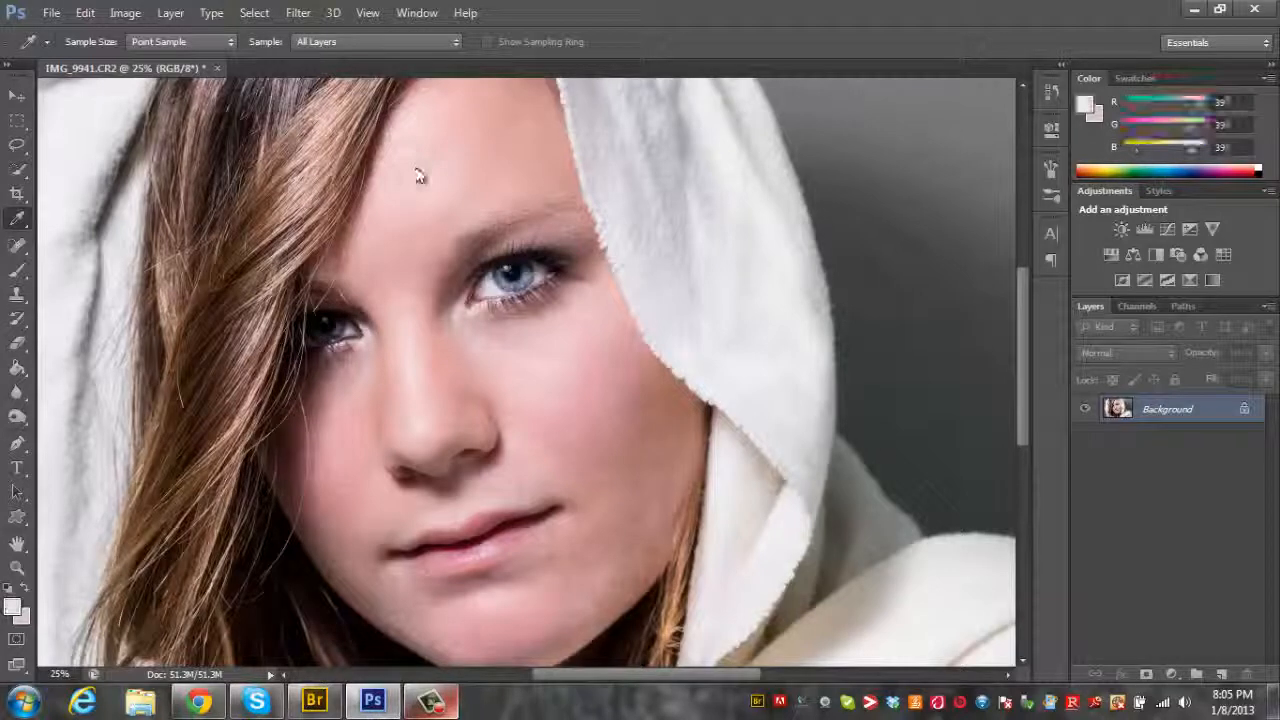
pyautogui.click(17, 272)
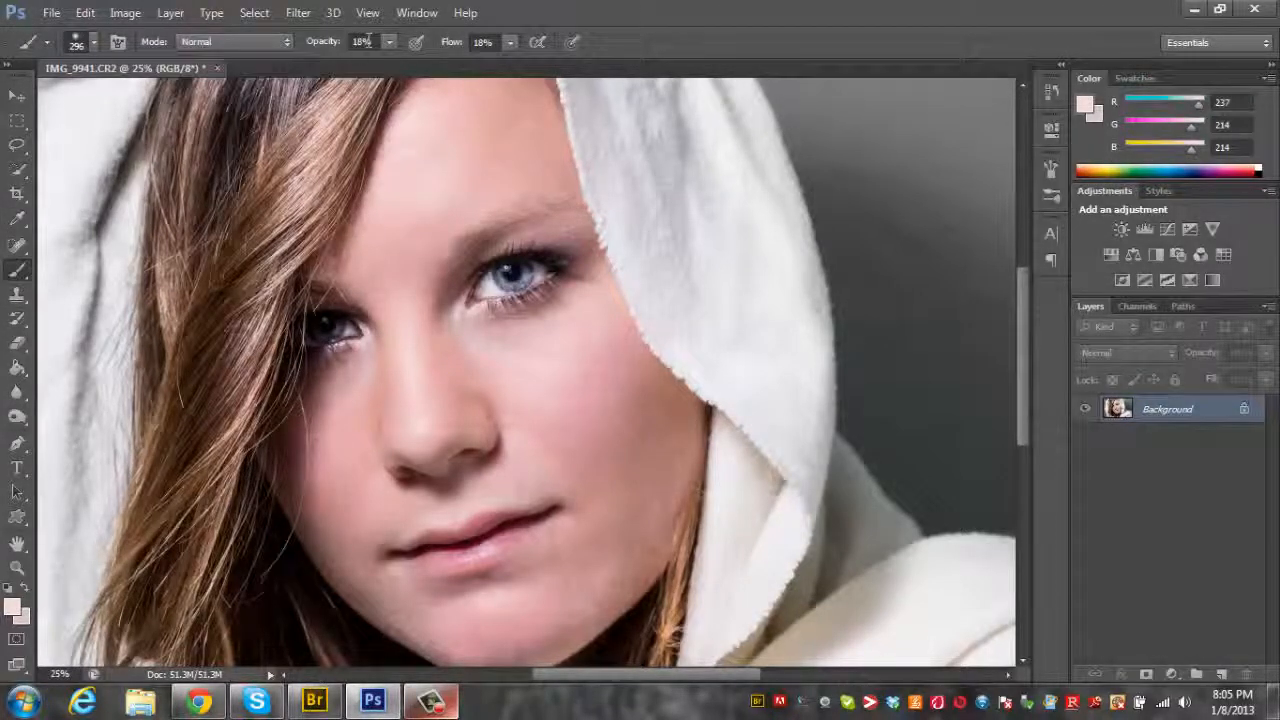
pyautogui.click(482, 42)
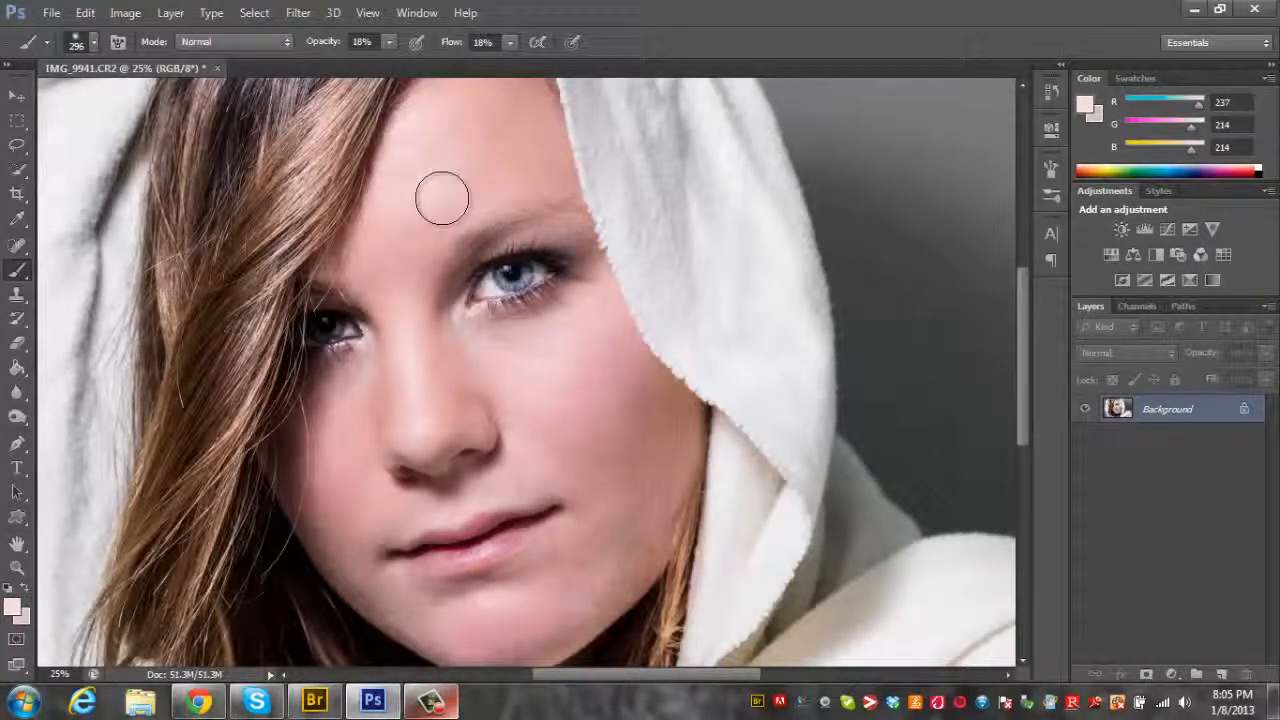
pyautogui.moveTo(442, 198)
pyautogui.mouseDown()
pyautogui.moveTo(425, 144)
pyautogui.moveTo(417, 250)
pyautogui.moveTo(421, 122)
pyautogui.moveTo(440, 128)
pyautogui.moveTo(448, 222)
pyautogui.moveTo(412, 210)
pyautogui.moveTo(405, 141)
pyautogui.moveTo(395, 192)
pyautogui.moveTo(405, 157)
pyautogui.moveTo(446, 182)
pyautogui.moveTo(436, 218)
pyautogui.moveTo(370, 185)
pyautogui.moveTo(438, 159)
pyautogui.moveTo(441, 195)
pyautogui.moveTo(420, 180)
pyautogui.moveTo(397, 204)
pyautogui.moveTo(408, 156)
pyautogui.moveTo(393, 240)
pyautogui.moveTo(418, 168)
pyautogui.moveTo(450, 150)
pyautogui.moveTo(462, 207)
pyautogui.mouseUp()
pyautogui.moveTo(448, 175)
pyautogui.mouseDown()
pyautogui.moveTo(441, 143)
pyautogui.moveTo(453, 196)
pyautogui.moveTo(424, 222)
pyautogui.moveTo(449, 217)
pyautogui.moveTo(429, 141)
pyautogui.moveTo(422, 176)
pyautogui.moveTo(401, 189)
pyautogui.moveTo(426, 125)
pyautogui.moveTo(433, 196)
pyautogui.mouseUp()
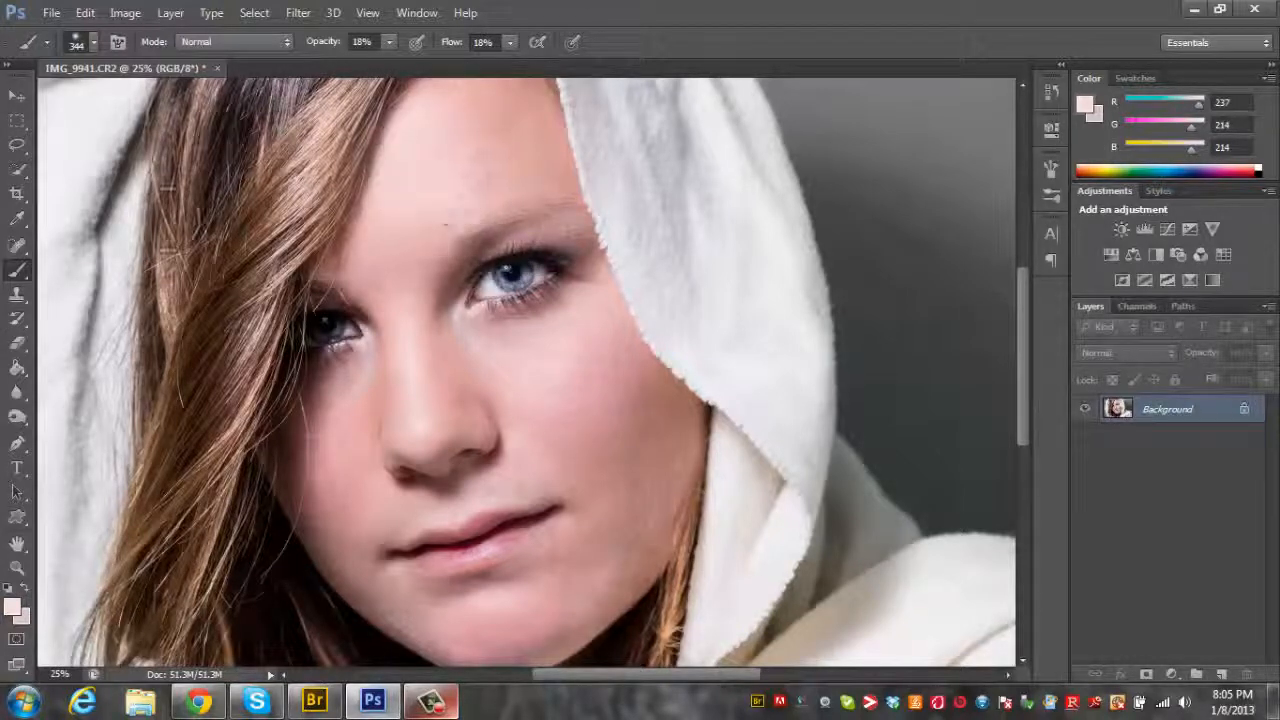
# Step: Sample the darker skin tone on the hood side of the forehead and brush it down the area above the eyebrow
pyautogui.click(17, 218)
pyautogui.click(492, 132)
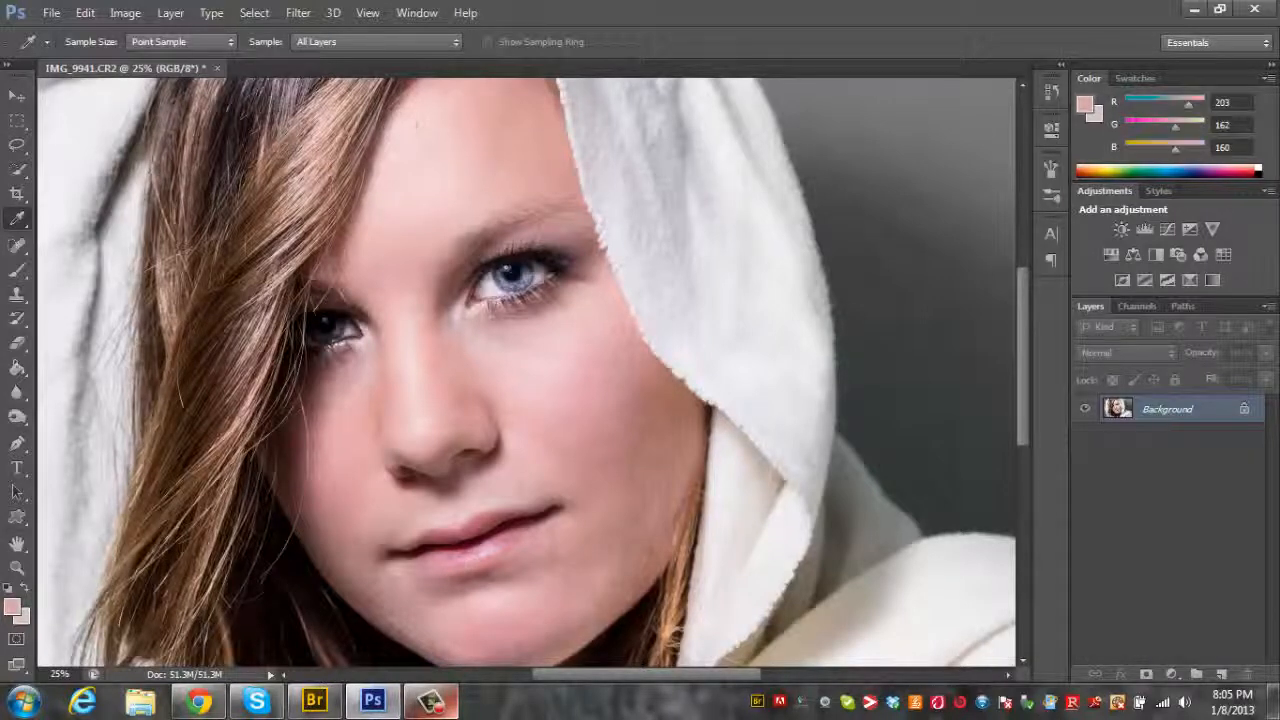
pyautogui.click(17, 270)
pyautogui.moveTo(504, 120)
pyautogui.mouseDown()
pyautogui.moveTo(489, 129)
pyautogui.moveTo(531, 129)
pyautogui.moveTo(530, 100)
pyautogui.moveTo(566, 186)
pyautogui.moveTo(497, 109)
pyautogui.moveTo(520, 131)
pyautogui.moveTo(487, 114)
pyautogui.moveTo(551, 129)
pyautogui.moveTo(523, 149)
pyautogui.moveTo(495, 215)
pyautogui.mouseUp()
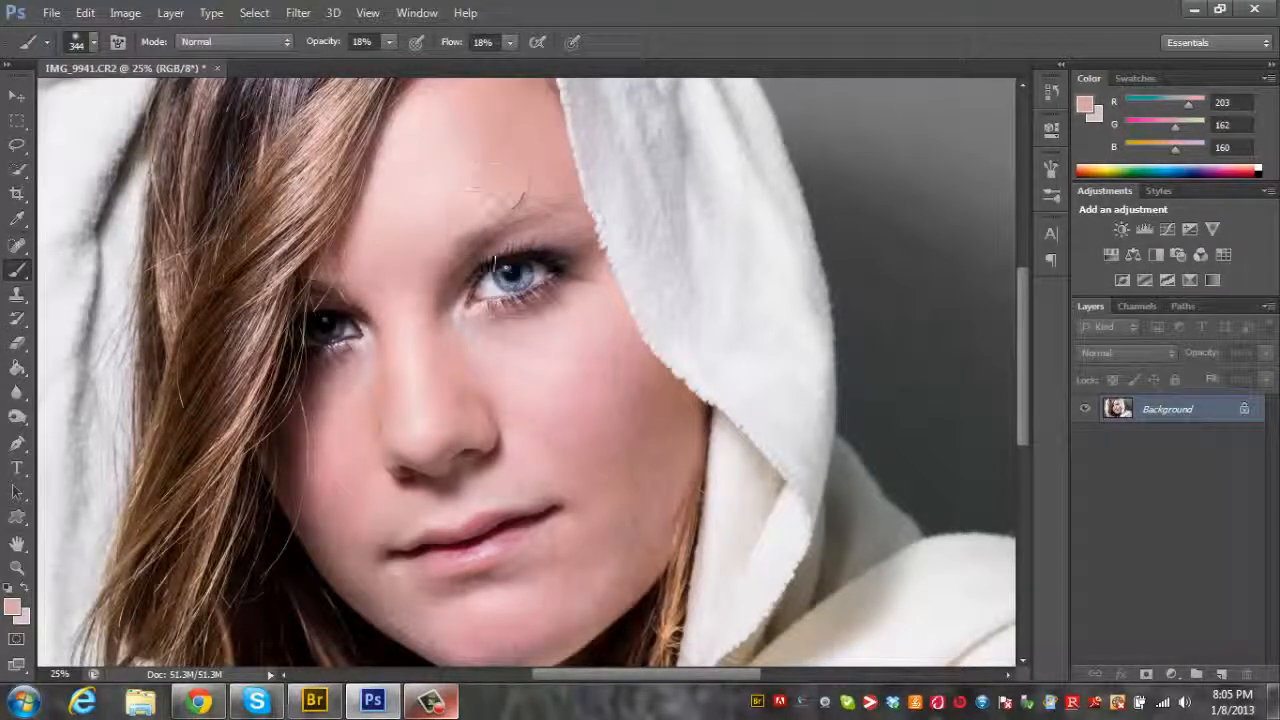
# Step: Sample the skin tone on the bridge of the nose and brush it over the nose to smooth it
pyautogui.click(18, 222)
pyautogui.click(432, 362)
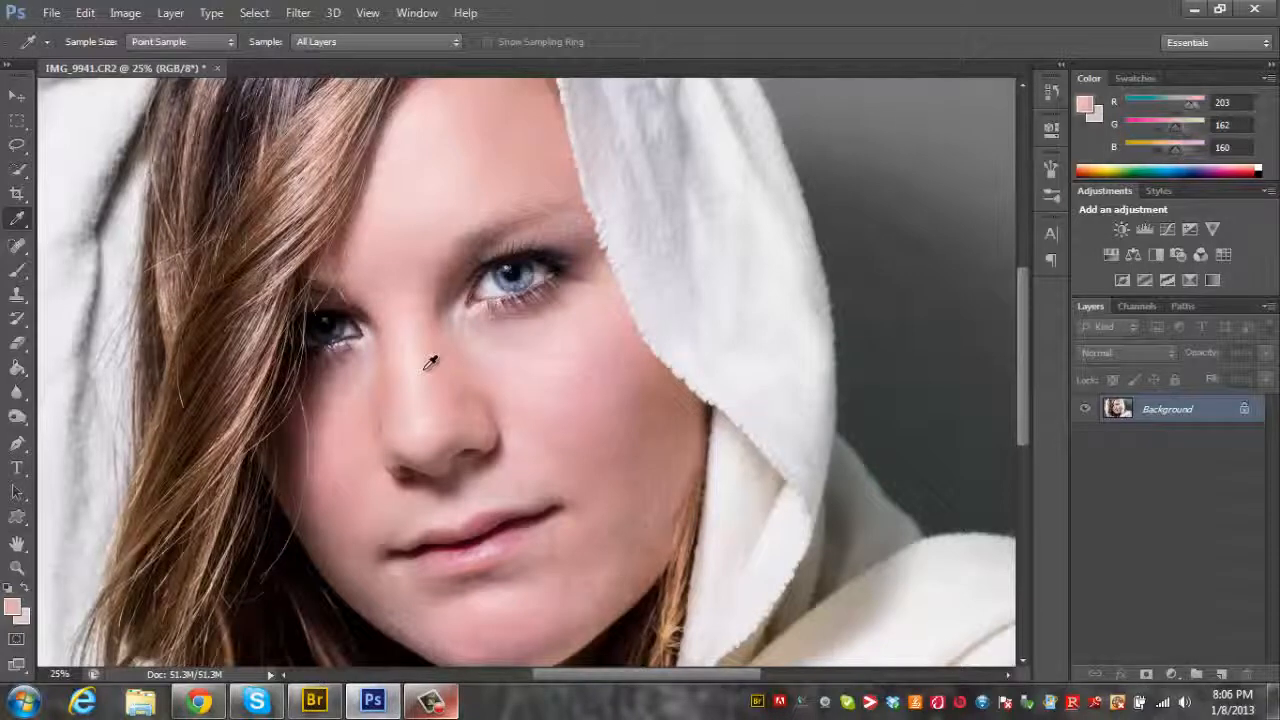
pyautogui.click(430, 364)
pyautogui.press('b')
pyautogui.moveTo(480, 415)
pyautogui.mouseDown()
pyautogui.moveTo(412, 330)
pyautogui.moveTo(414, 399)
pyautogui.moveTo(409, 321)
pyautogui.moveTo(411, 399)
pyautogui.moveTo(411, 334)
pyautogui.moveTo(437, 419)
pyautogui.moveTo(447, 393)
pyautogui.moveTo(388, 297)
pyautogui.moveTo(416, 378)
pyautogui.moveTo(425, 254)
pyautogui.moveTo(420, 420)
pyautogui.mouseUp()
# Step: Sample the light skin tone below the blue eye and brush it over the upper cheek
pyautogui.click(17, 220)
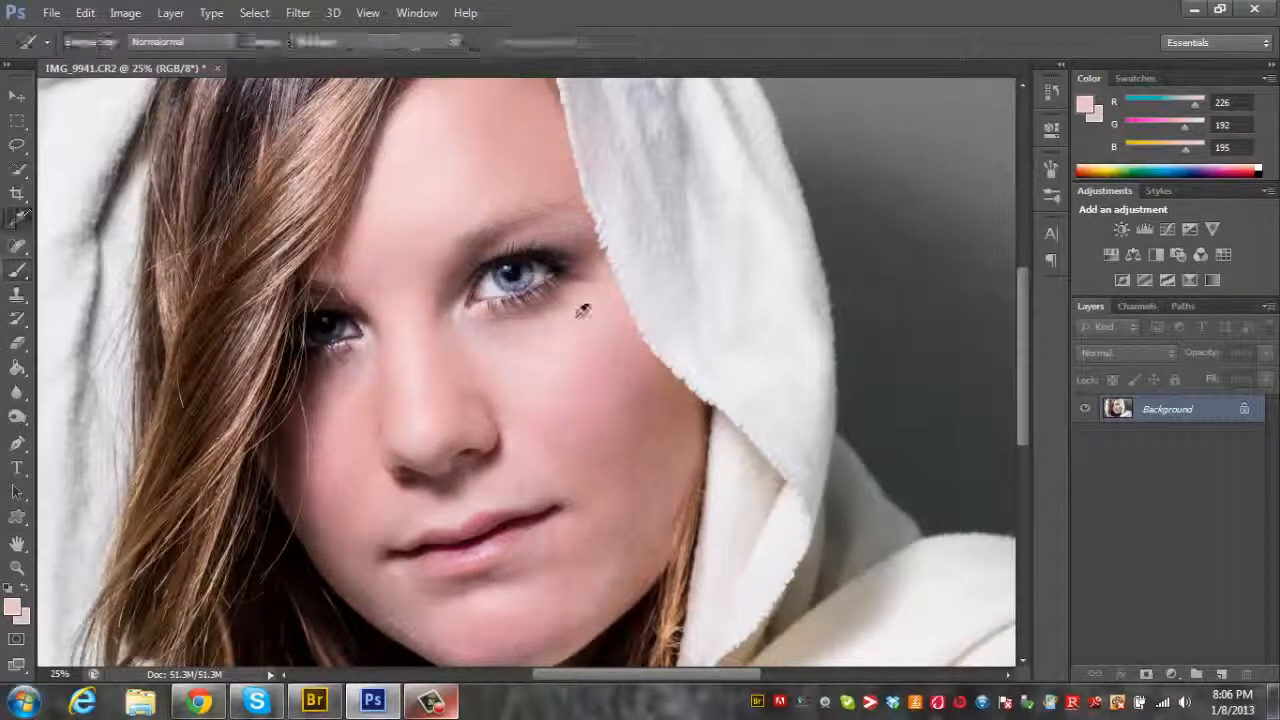
pyautogui.click(551, 362)
pyautogui.click(17, 270)
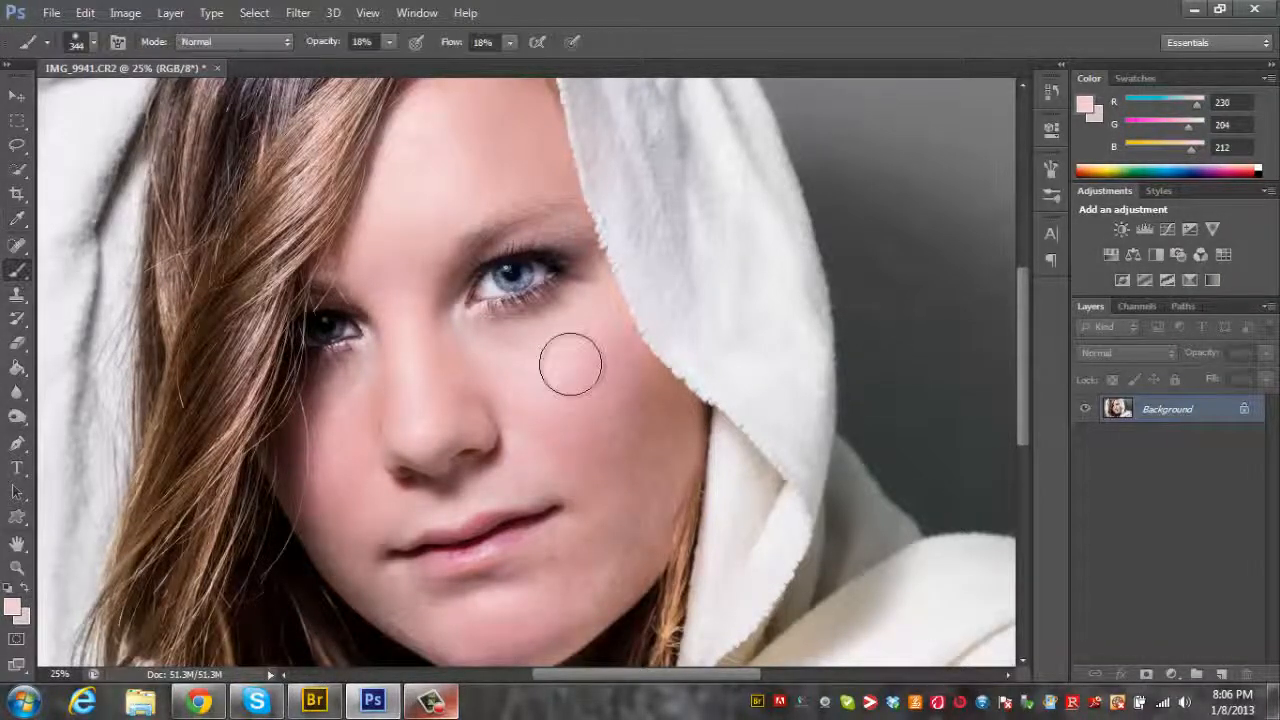
pyautogui.moveTo(571, 363)
pyautogui.mouseDown()
pyautogui.moveTo(523, 357)
pyautogui.moveTo(564, 420)
pyautogui.moveTo(507, 372)
pyautogui.moveTo(563, 388)
pyautogui.moveTo(551, 412)
pyautogui.moveTo(566, 359)
pyautogui.moveTo(579, 366)
pyautogui.moveTo(584, 429)
pyautogui.moveTo(583, 391)
pyautogui.moveTo(537, 366)
pyautogui.mouseUp()
pyautogui.moveTo(595, 332)
pyautogui.mouseDown()
pyautogui.moveTo(497, 349)
pyautogui.moveTo(566, 411)
pyautogui.moveTo(571, 354)
pyautogui.moveTo(587, 440)
pyautogui.moveTo(580, 391)
pyautogui.moveTo(529, 360)
pyautogui.moveTo(589, 380)
pyautogui.moveTo(544, 391)
pyautogui.moveTo(563, 409)
pyautogui.moveTo(594, 383)
pyautogui.moveTo(600, 430)
pyautogui.moveTo(597, 410)
pyautogui.mouseUp()
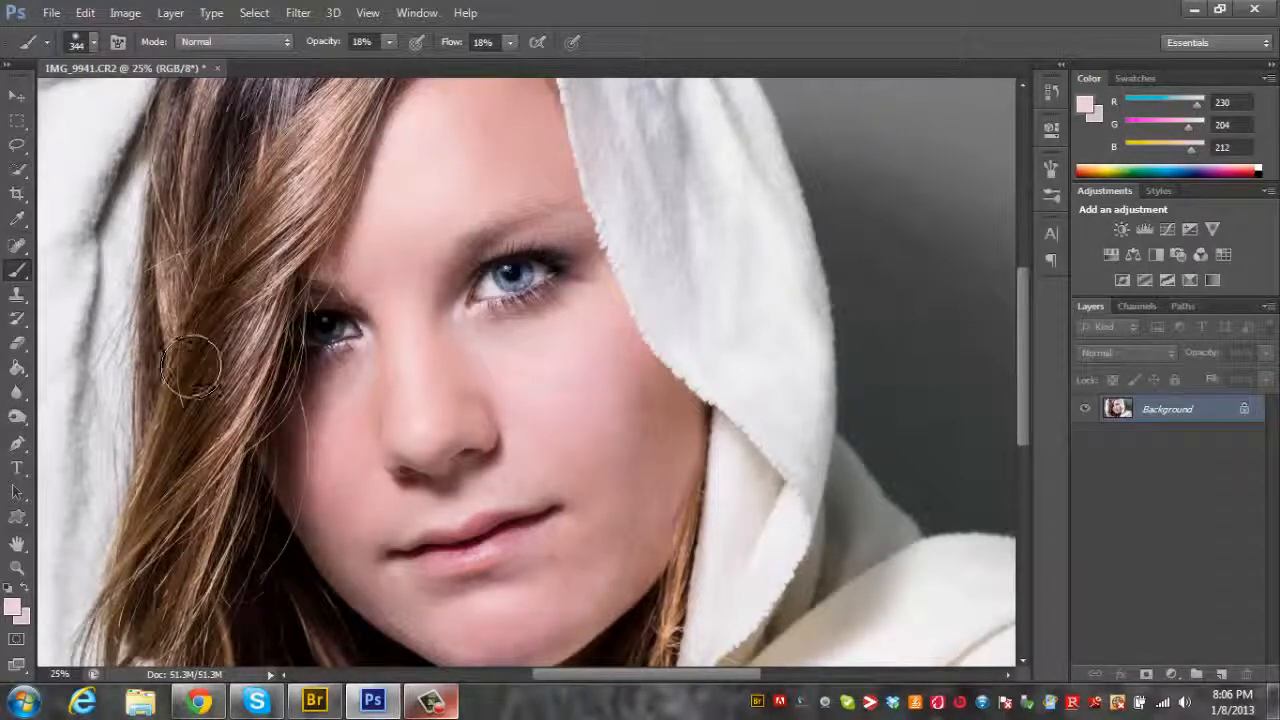
# Step: Sample the darker skin tone at the cheek's edge beside the hood and brush it over the lower cheek and jaw
pyautogui.click(17, 218)
pyautogui.click(652, 388)
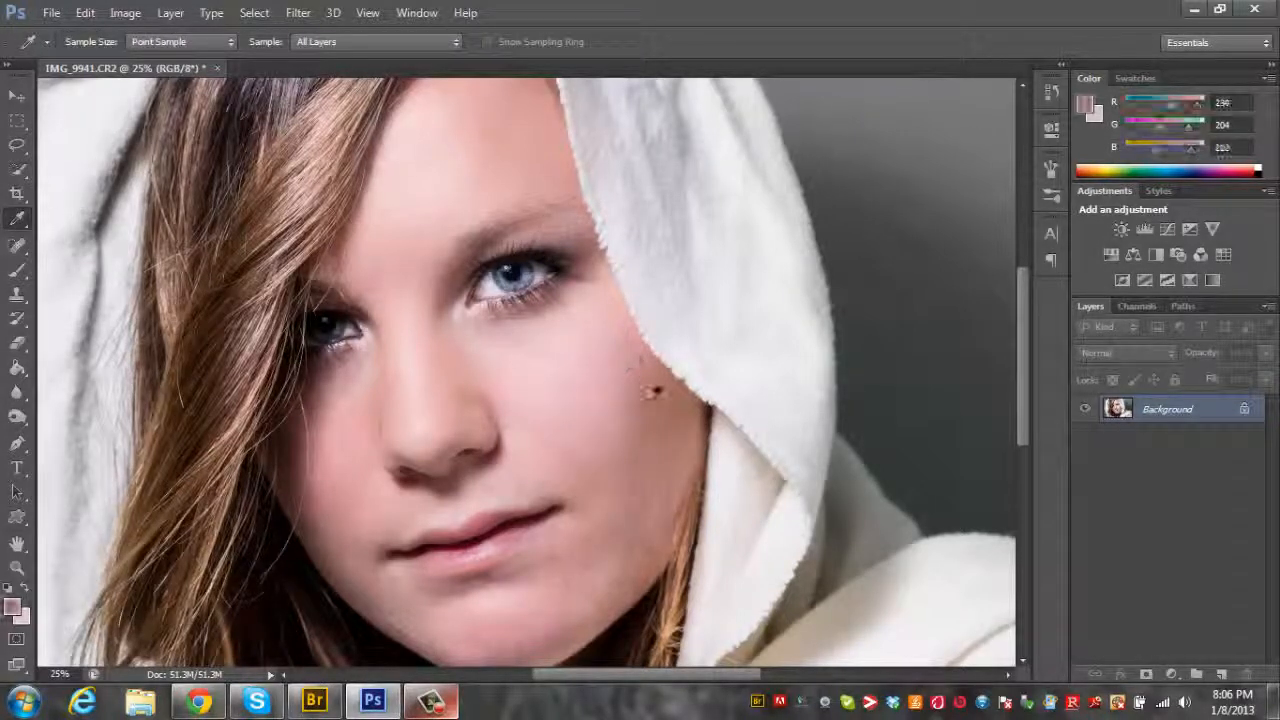
pyautogui.click(17, 270)
pyautogui.moveTo(597, 447)
pyautogui.mouseDown()
pyautogui.moveTo(631, 376)
pyautogui.moveTo(637, 506)
pyautogui.moveTo(642, 374)
pyautogui.moveTo(644, 472)
pyautogui.moveTo(664, 476)
pyautogui.moveTo(677, 430)
pyautogui.moveTo(662, 505)
pyautogui.mouseUp()
pyautogui.moveTo(640, 555)
pyautogui.mouseDown()
pyautogui.moveTo(648, 374)
pyautogui.moveTo(644, 539)
pyautogui.moveTo(659, 521)
pyautogui.moveTo(631, 534)
pyautogui.moveTo(646, 539)
pyautogui.moveTo(639, 379)
pyautogui.moveTo(660, 524)
pyautogui.moveTo(653, 472)
pyautogui.moveTo(652, 536)
pyautogui.moveTo(629, 597)
pyautogui.moveTo(631, 492)
pyautogui.moveTo(603, 612)
pyautogui.mouseUp()
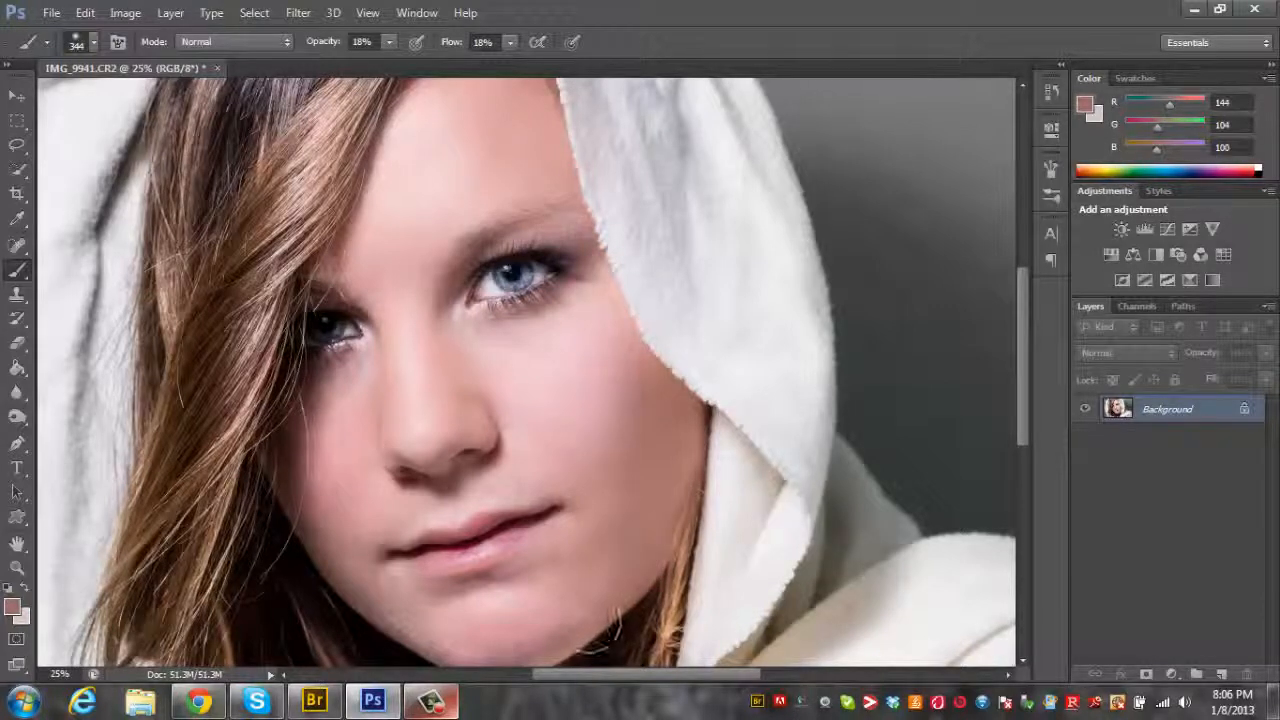
# Step: Finish brushing the sampled tone down the jaw and heal the spots around the mouth, lower cheeks and chin with the Spot Healing Brush
pyautogui.moveTo(634, 510)
pyautogui.mouseDown()
pyautogui.moveTo(605, 565)
pyautogui.moveTo(623, 551)
pyautogui.moveTo(624, 572)
pyautogui.moveTo(657, 491)
pyautogui.moveTo(628, 500)
pyautogui.moveTo(637, 443)
pyautogui.moveTo(580, 588)
pyautogui.moveTo(596, 594)
pyautogui.moveTo(616, 546)
pyautogui.moveTo(615, 580)
pyautogui.moveTo(634, 514)
pyautogui.moveTo(612, 435)
pyautogui.moveTo(612, 530)
pyautogui.moveTo(581, 598)
pyautogui.mouseUp()
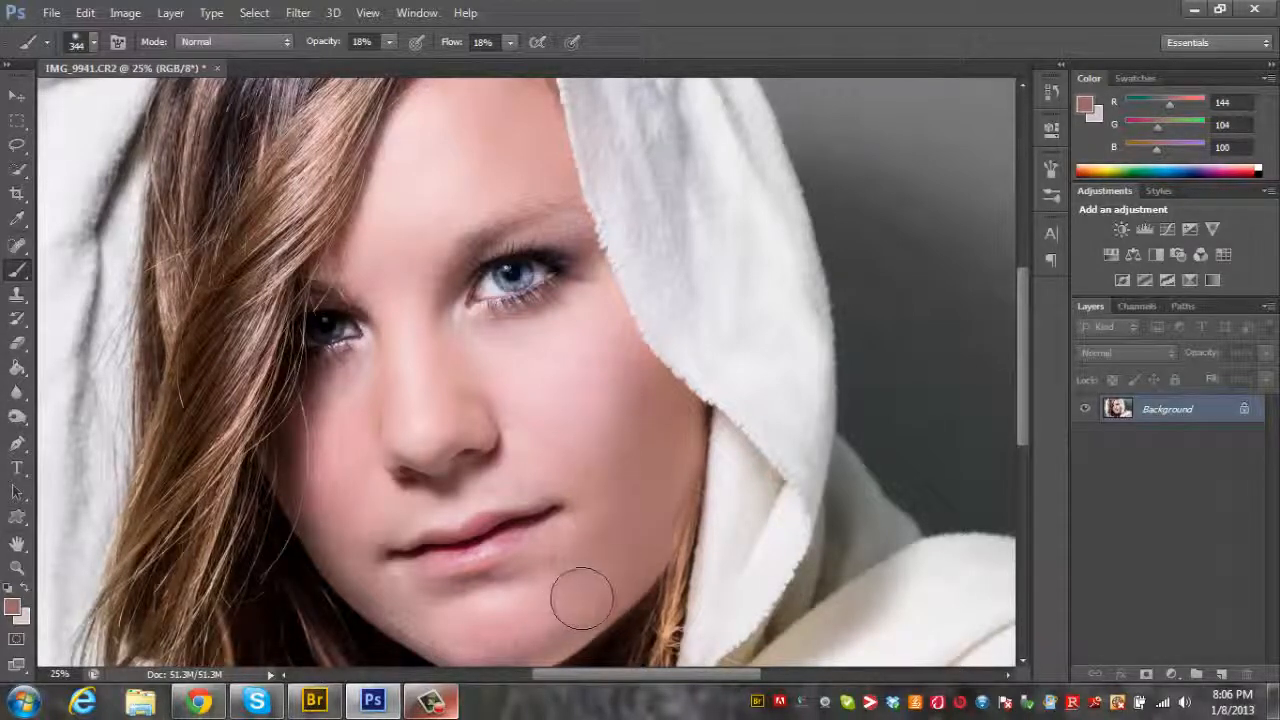
pyautogui.click(18, 248)
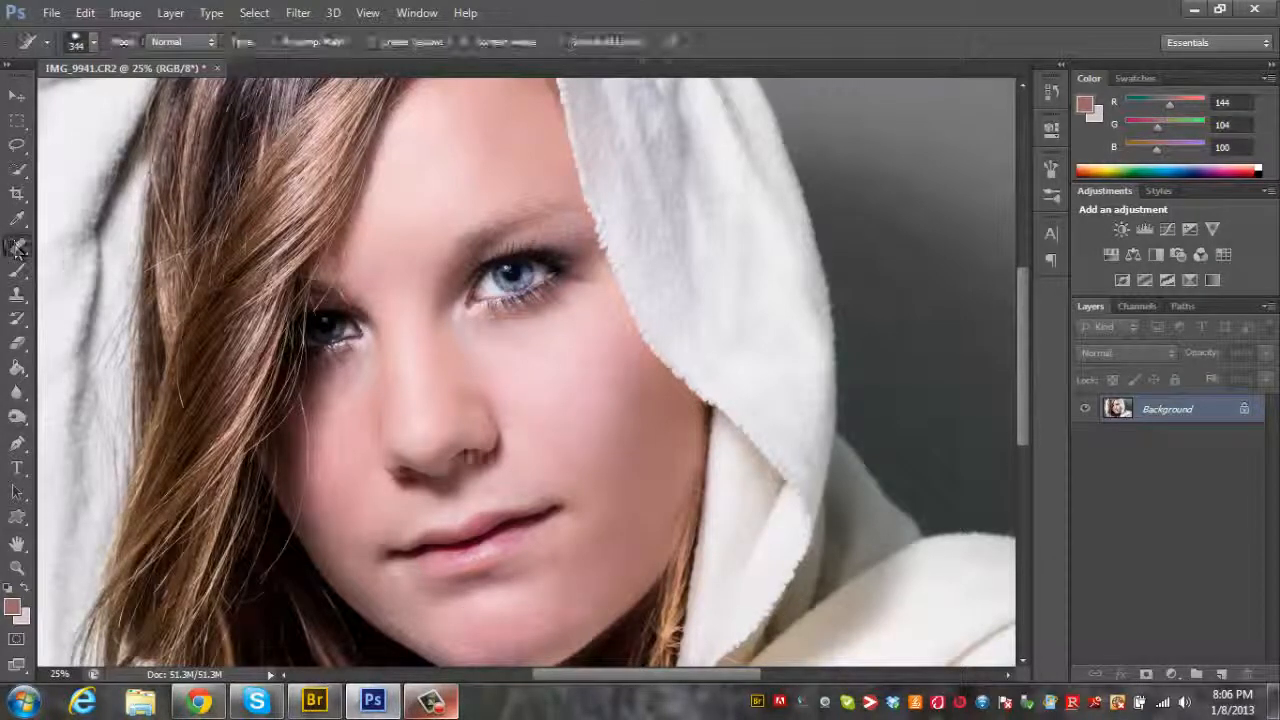
pyautogui.click(550, 556)
pyautogui.click(609, 496)
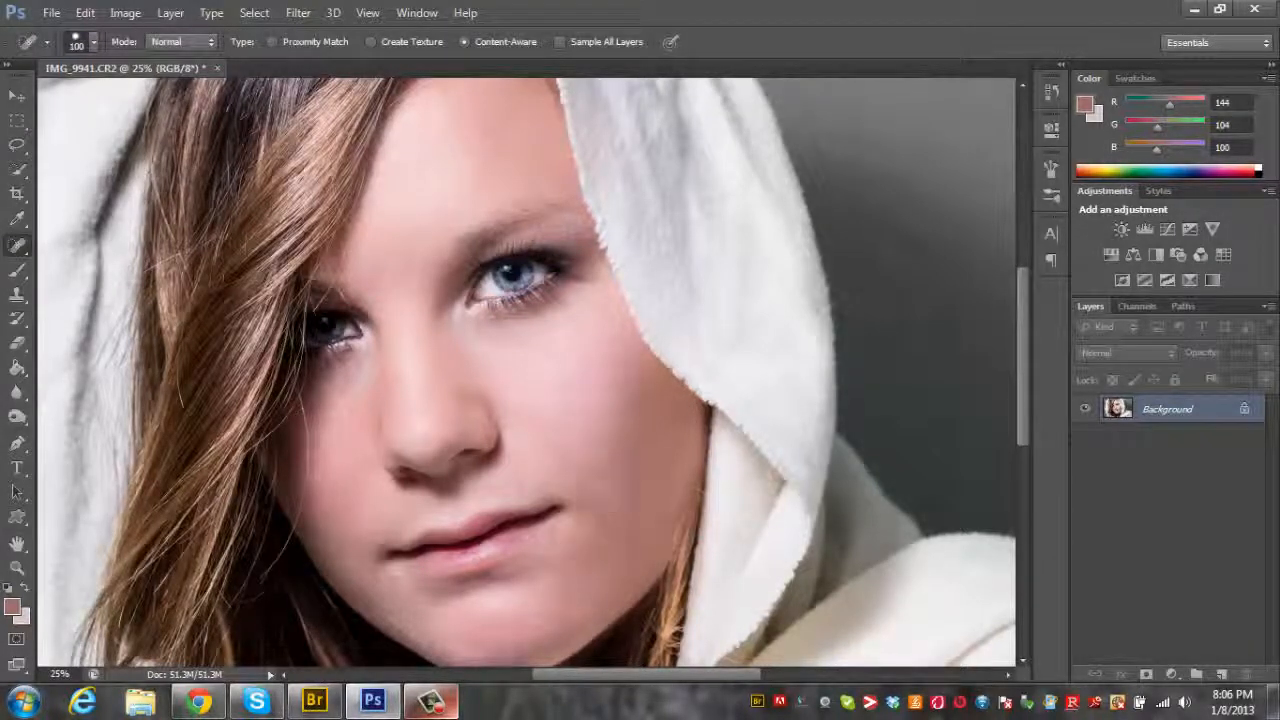
pyautogui.click(573, 506)
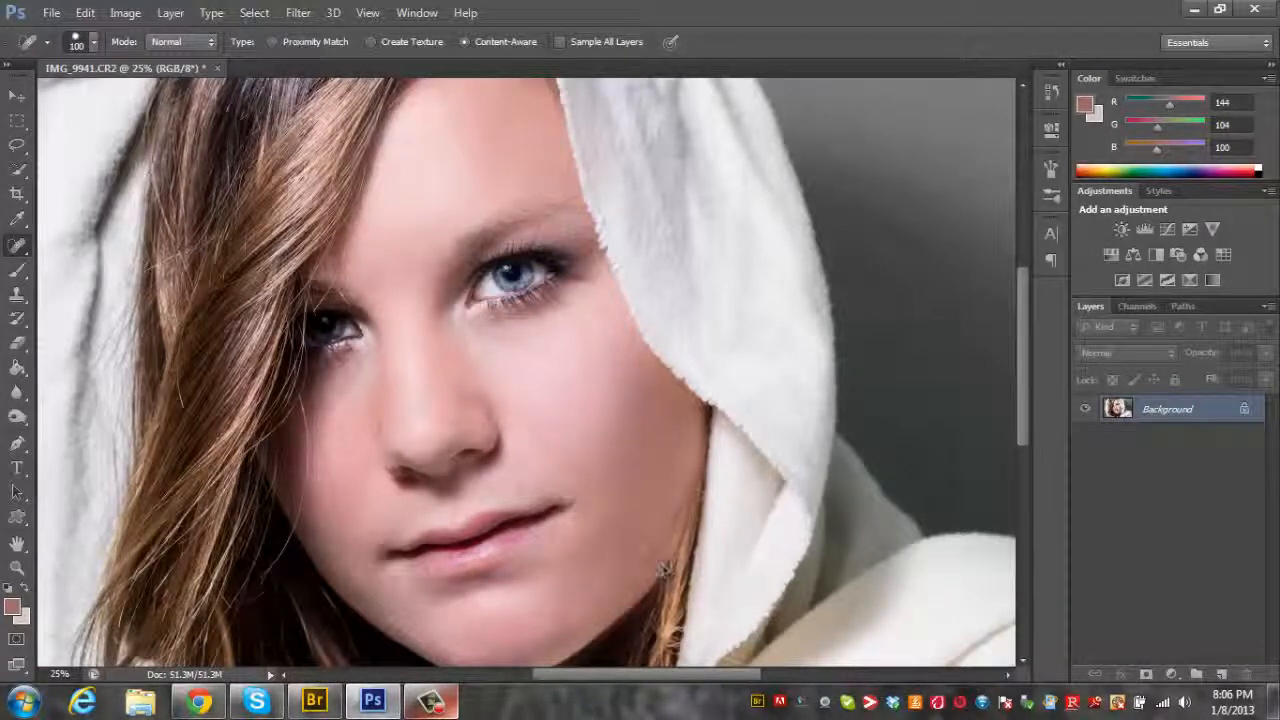
pyautogui.click(570, 537)
pyautogui.click(593, 528)
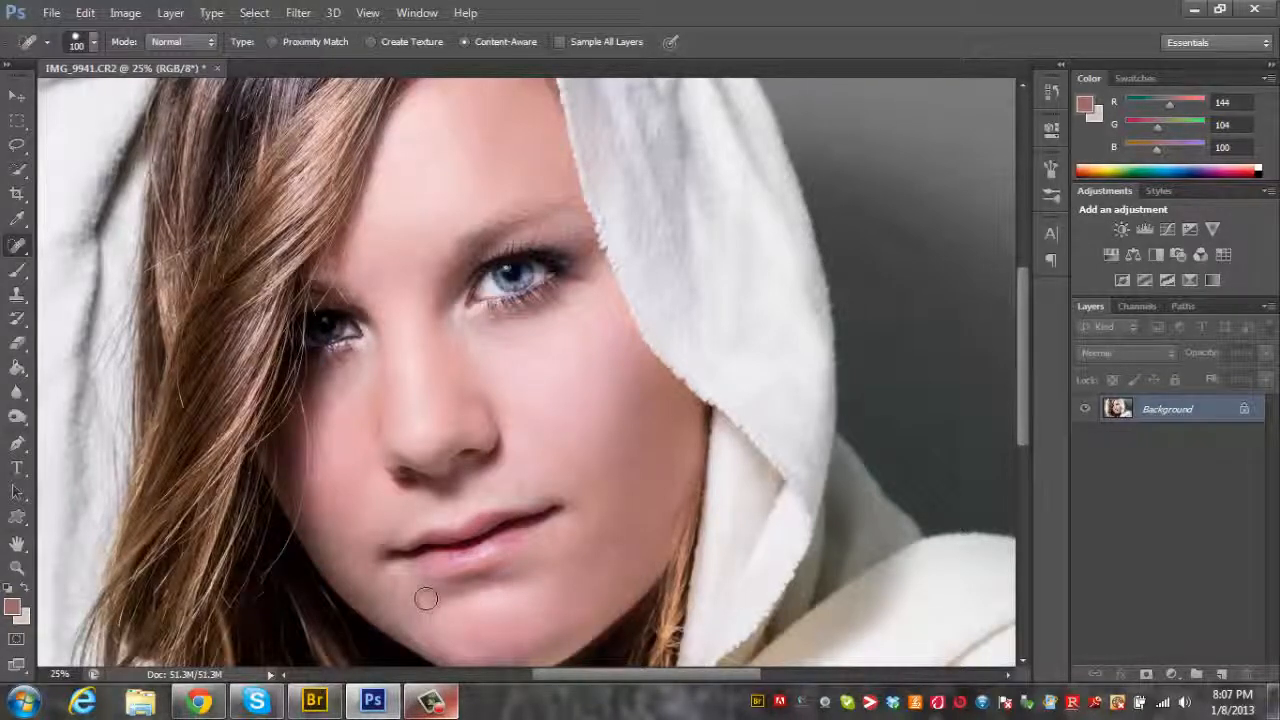
pyautogui.click(308, 520)
pyautogui.click(423, 586)
# Step: Sample the light skin tone on the hair-side cheek and brush it over that cheek and the area beside the mouth
pyautogui.click(17, 220)
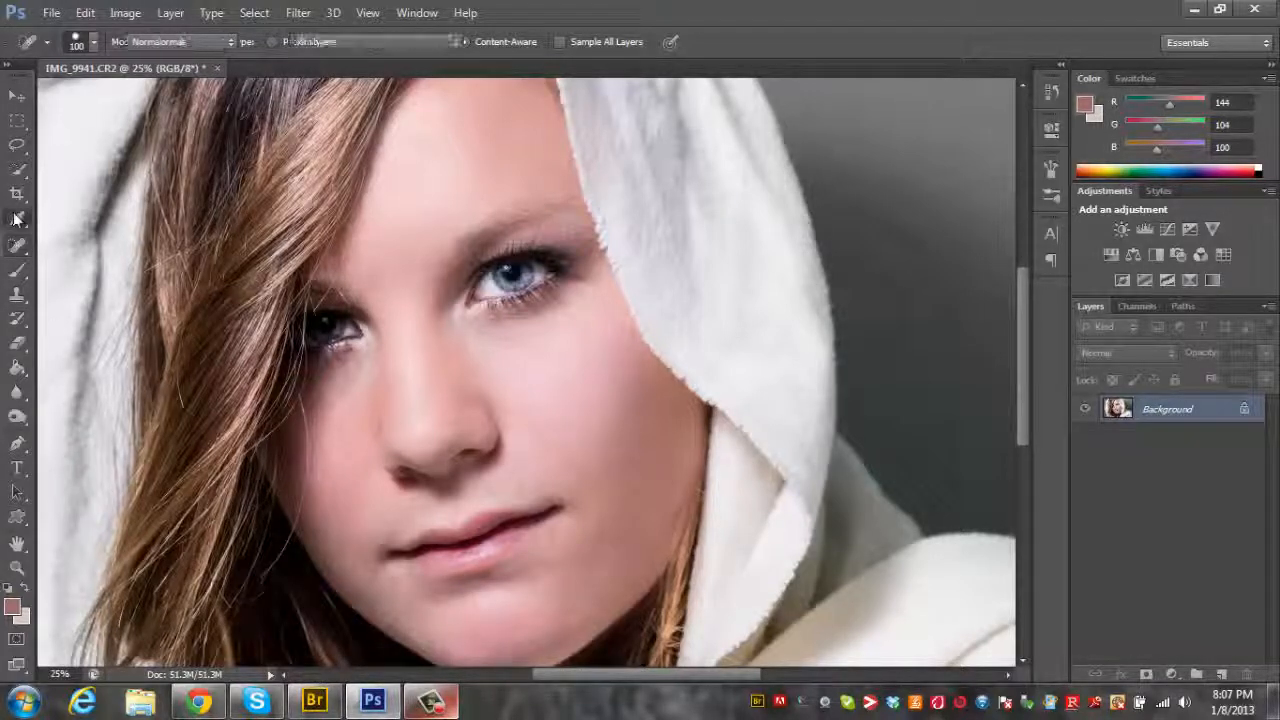
pyautogui.click(338, 424)
pyautogui.click(17, 270)
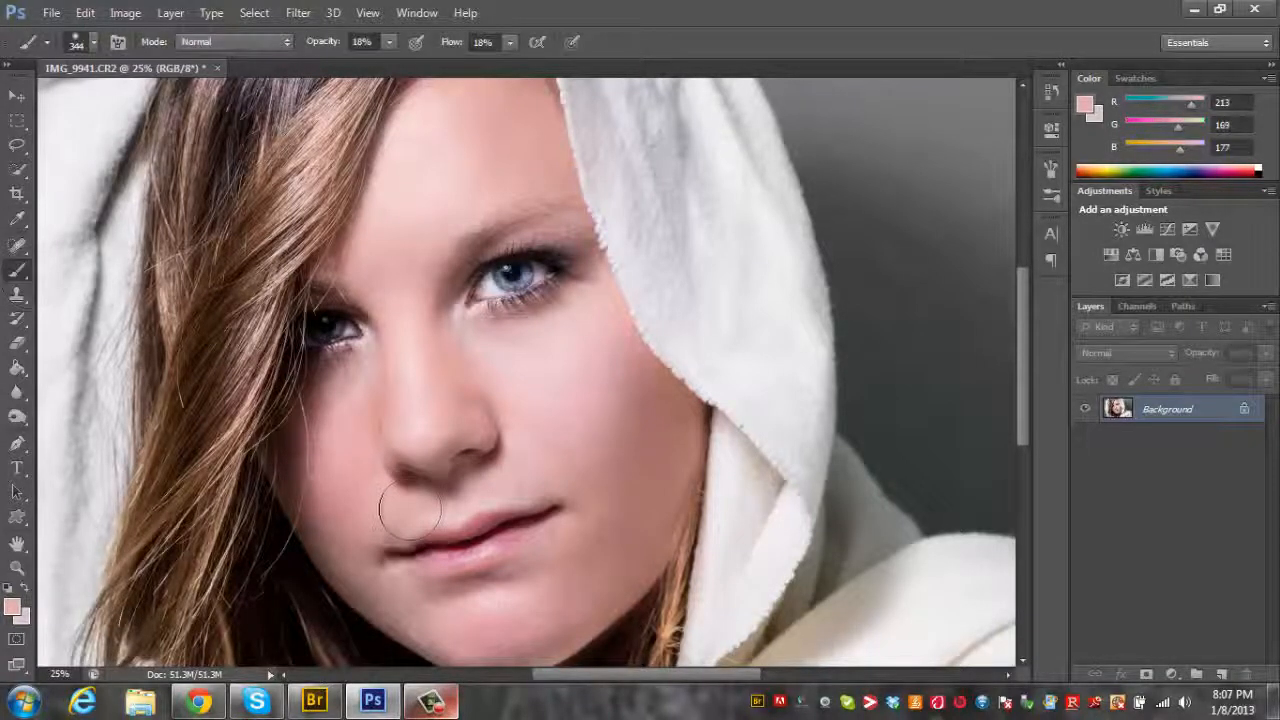
pyautogui.moveTo(410, 510)
pyautogui.mouseDown()
pyautogui.moveTo(380, 448)
pyautogui.moveTo(347, 418)
pyautogui.moveTo(344, 518)
pyautogui.moveTo(334, 428)
pyautogui.moveTo(347, 424)
pyautogui.moveTo(349, 443)
pyautogui.moveTo(349, 423)
pyautogui.moveTo(347, 488)
pyautogui.moveTo(331, 433)
pyautogui.moveTo(349, 516)
pyautogui.moveTo(340, 453)
pyautogui.moveTo(364, 523)
pyautogui.moveTo(350, 540)
pyautogui.moveTo(343, 486)
pyautogui.mouseUp()
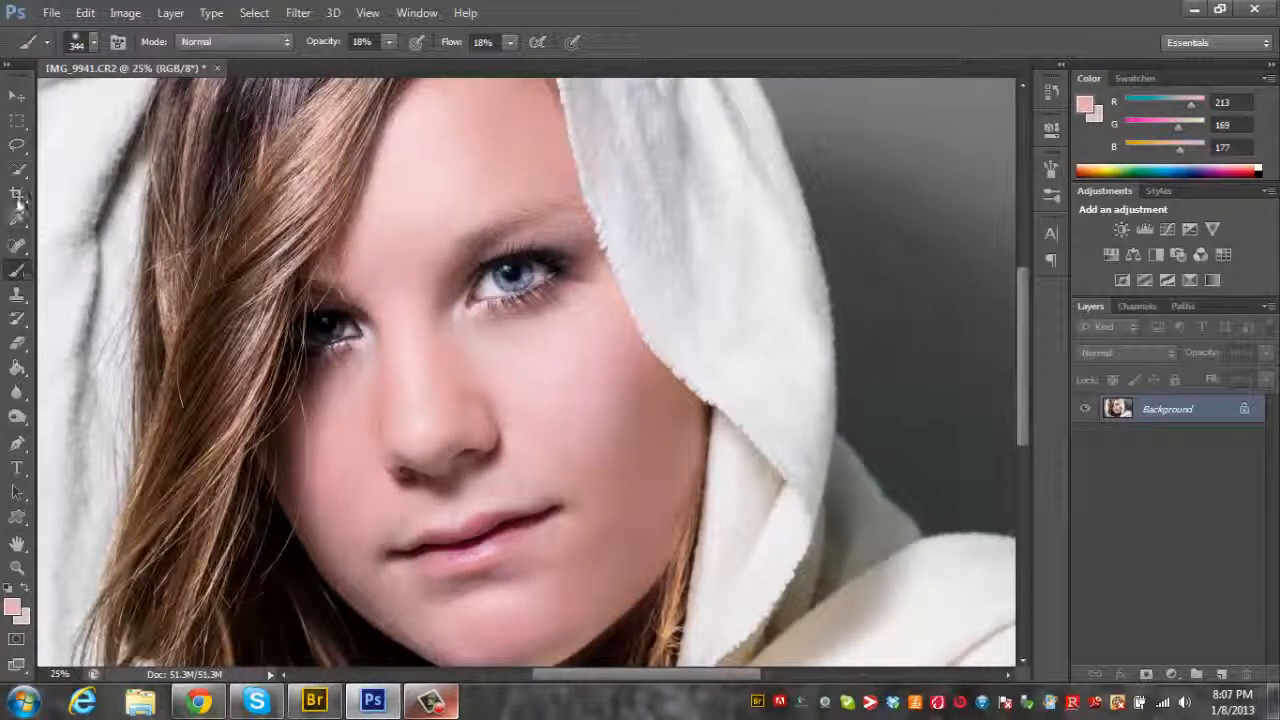
# Step: Sample the dark skin tone where the hair-side cheek meets the hair and brush it along that shadowed edge
pyautogui.click(17, 217)
pyautogui.click(297, 435)
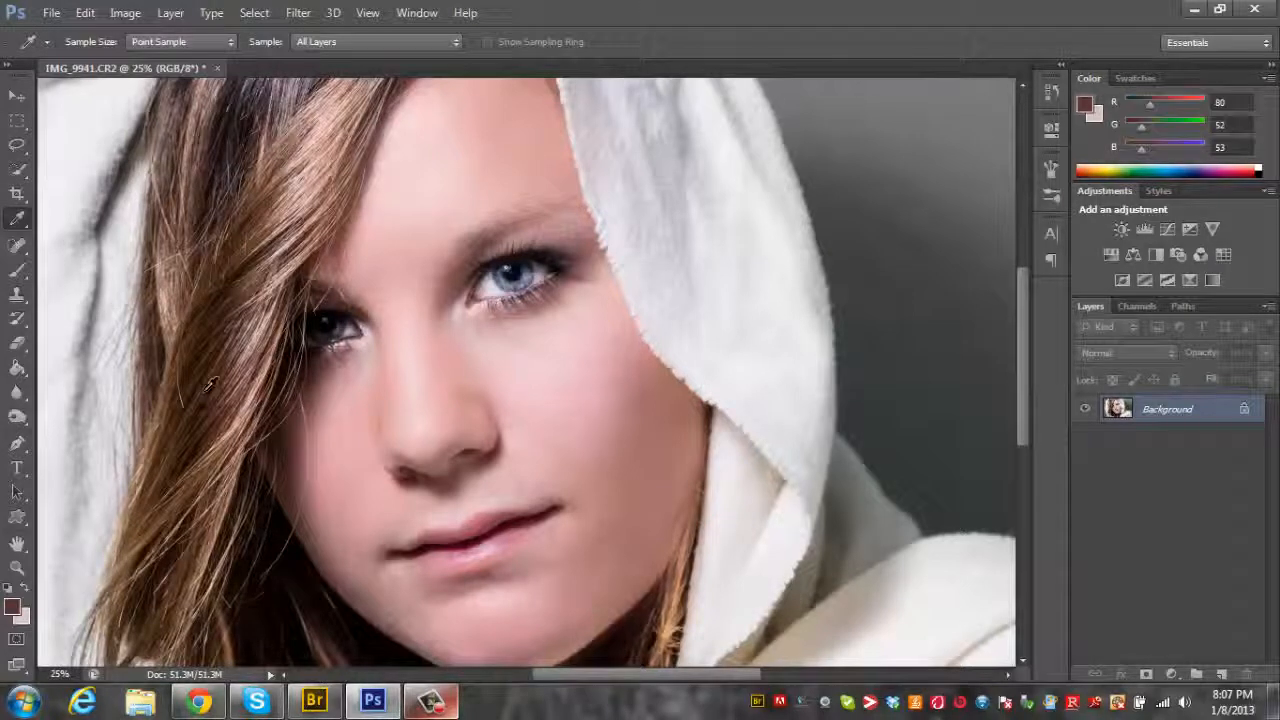
pyautogui.click(17, 268)
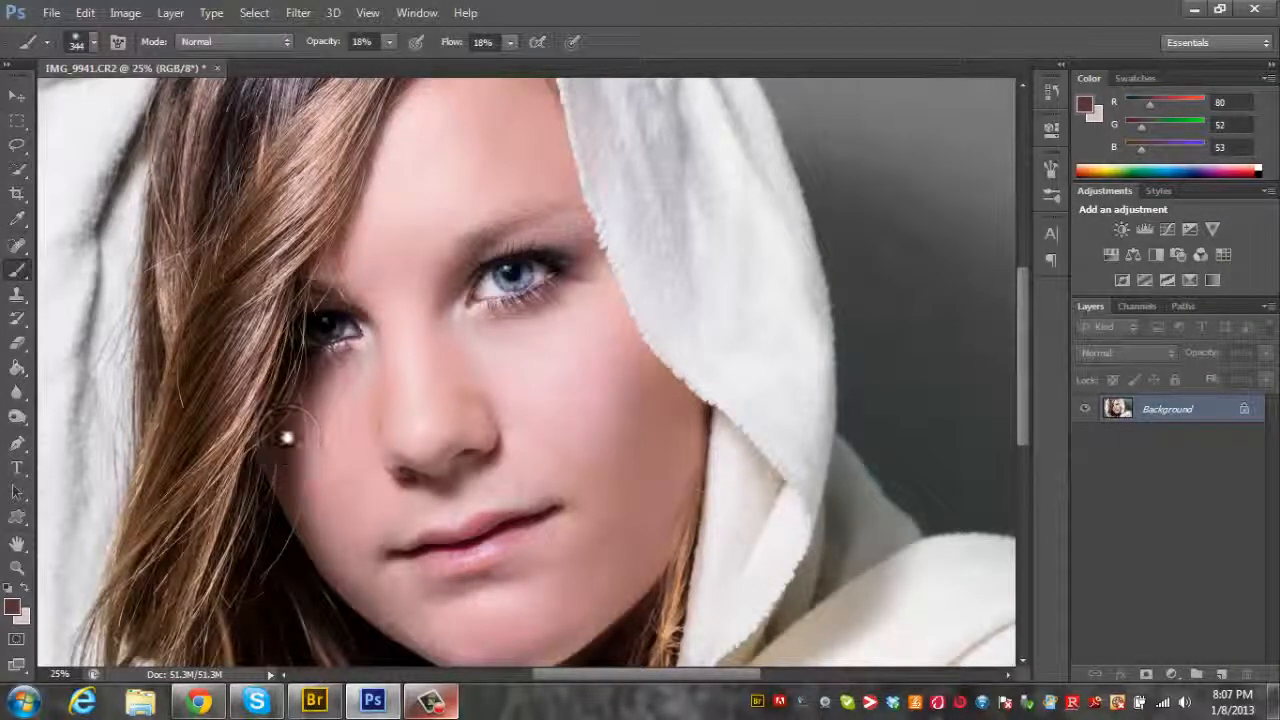
pyautogui.moveTo(291, 441); pyautogui.dragTo(264, 437)
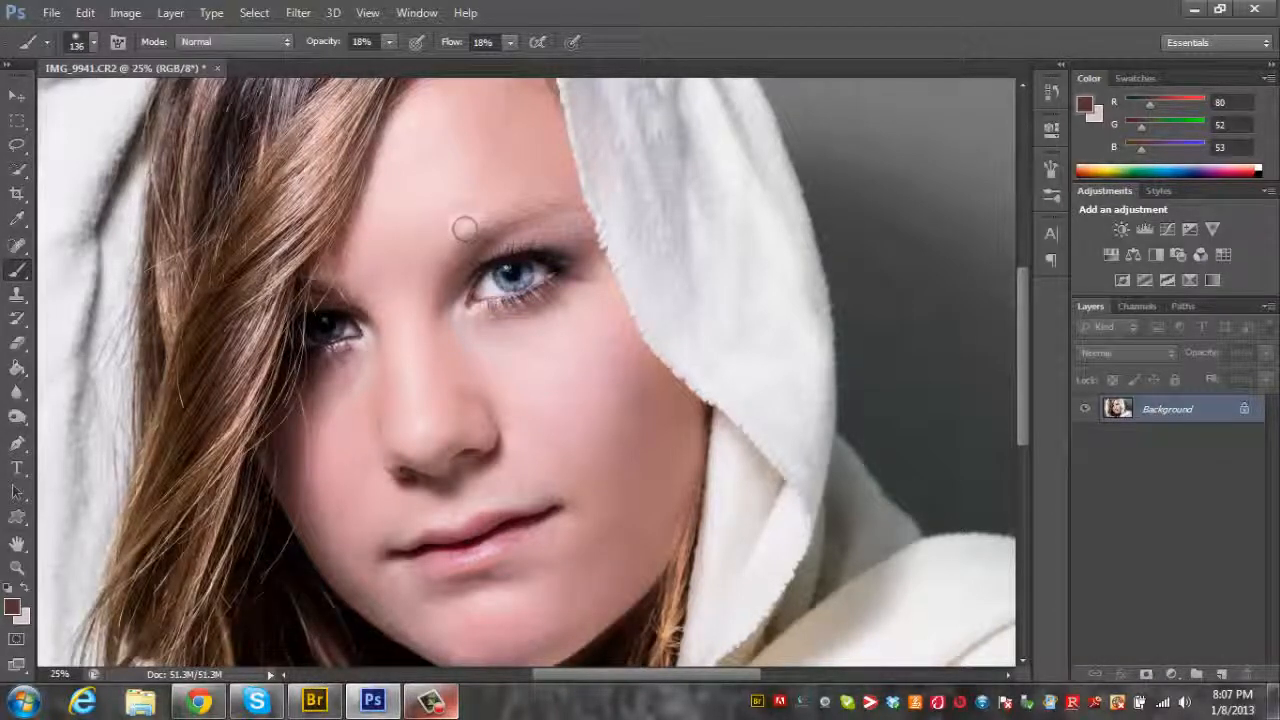
# Step: Sample the skin tone above the inner corner of the hair-side eye and brush it across the area between the eyebrows
pyautogui.click(17, 218)
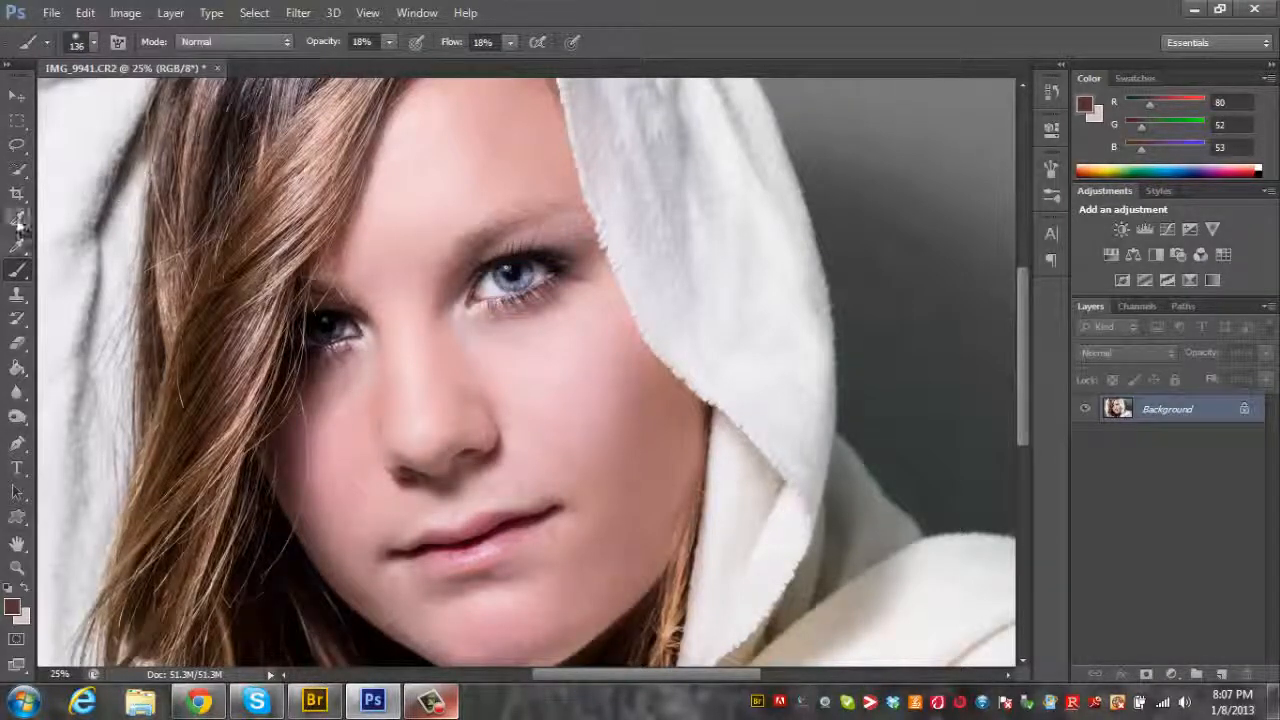
pyautogui.click(357, 269)
pyautogui.click(17, 270)
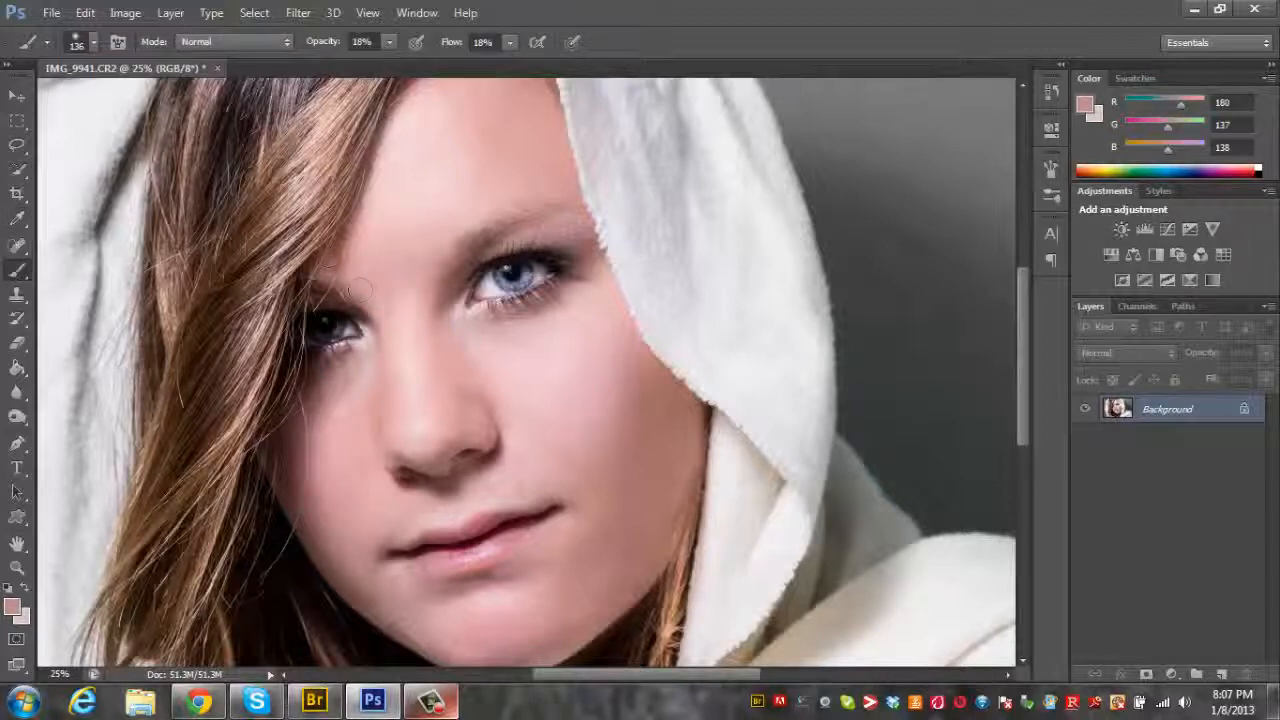
pyautogui.moveTo(340, 258)
pyautogui.mouseDown()
pyautogui.moveTo(372, 300)
pyautogui.moveTo(360, 262)
pyautogui.moveTo(380, 285)
pyautogui.moveTo(360, 265)
pyautogui.moveTo(430, 282)
pyautogui.mouseUp()
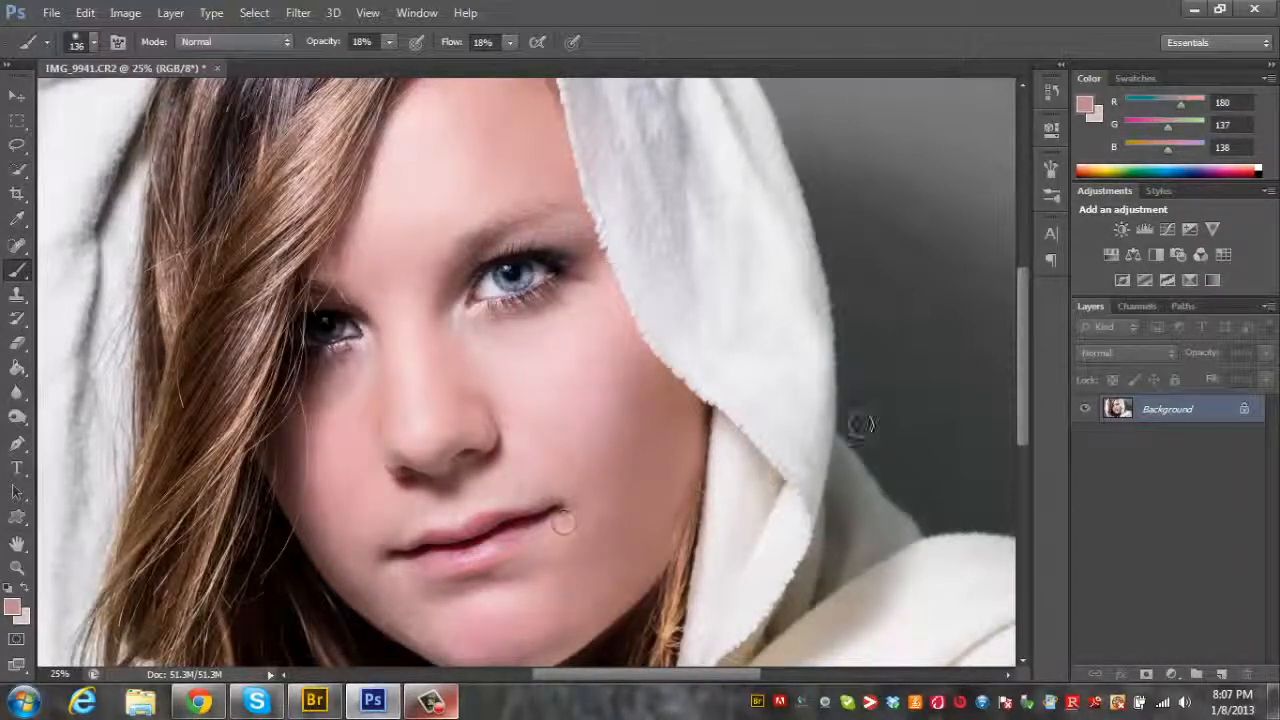
# Step: Sample the skin tone below the hair-side corner of the lips and brush it over that side of the chin
pyautogui.moveTo(1025, 370); pyautogui.dragTo(1026, 393)
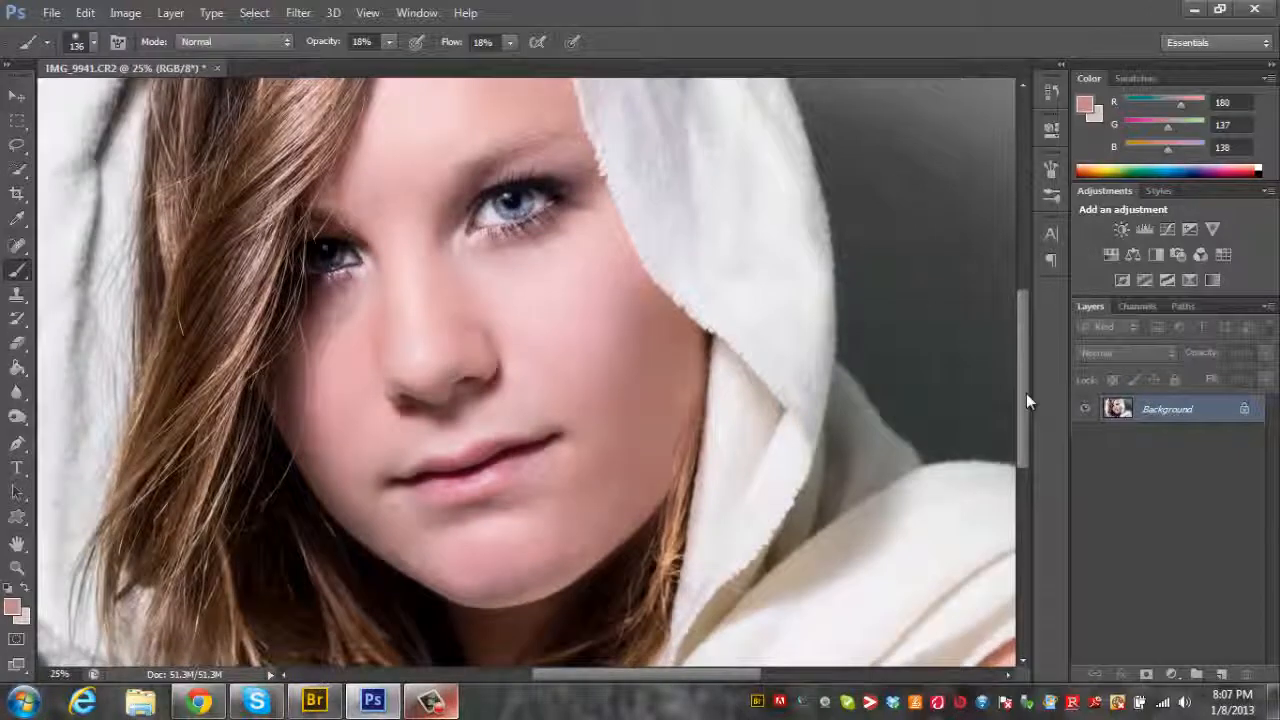
pyautogui.click(19, 219)
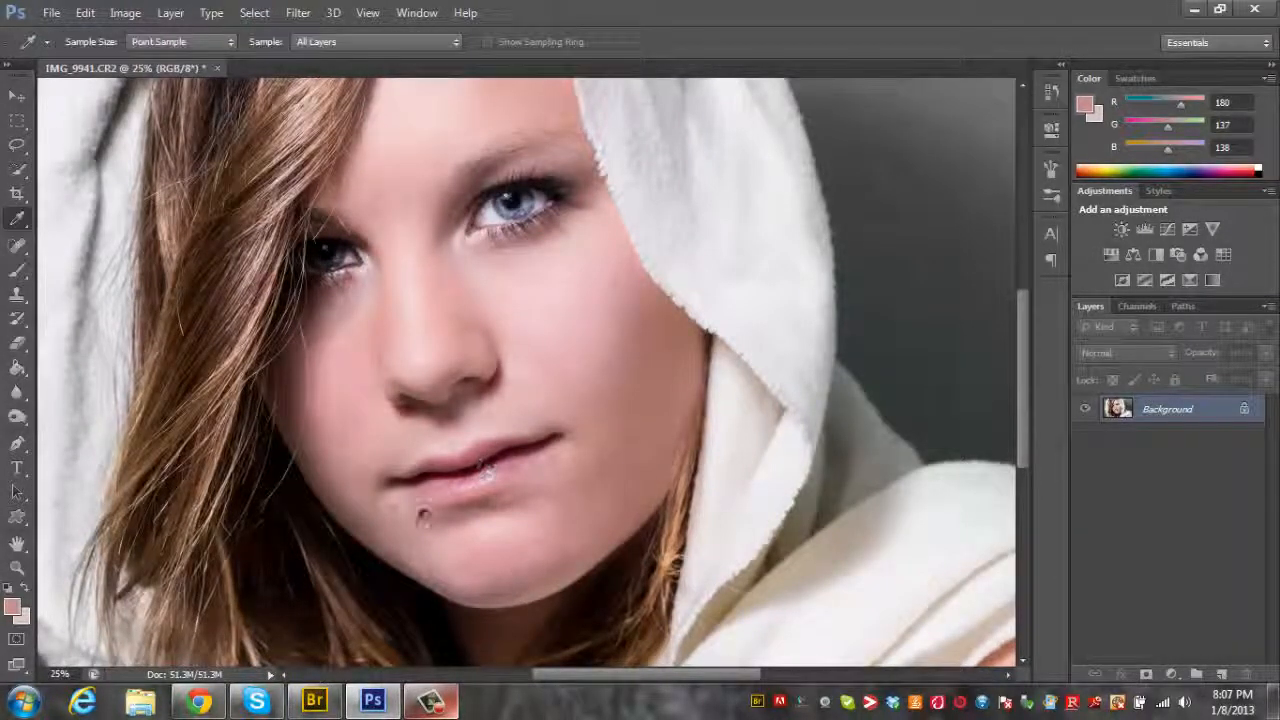
pyautogui.click(418, 524)
pyautogui.click(17, 270)
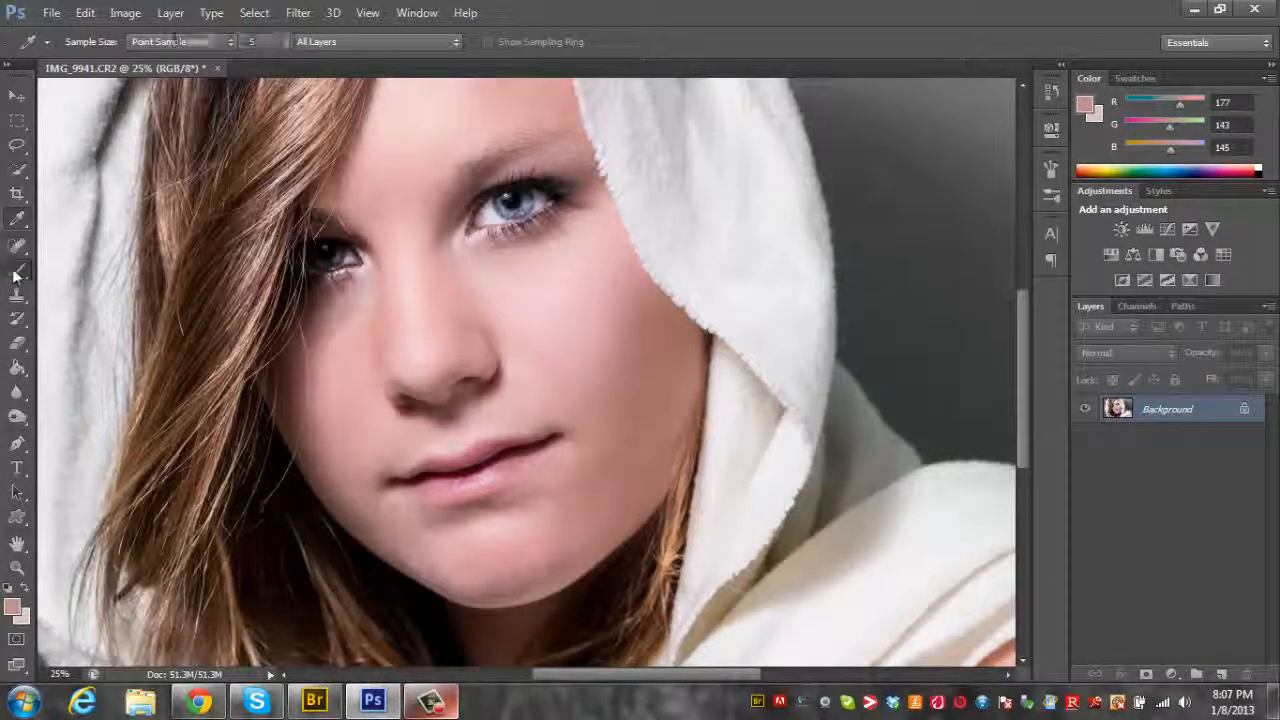
pyautogui.keyDown('alt'); pyautogui.rightClick(399, 527); pyautogui.keyUp('alt')
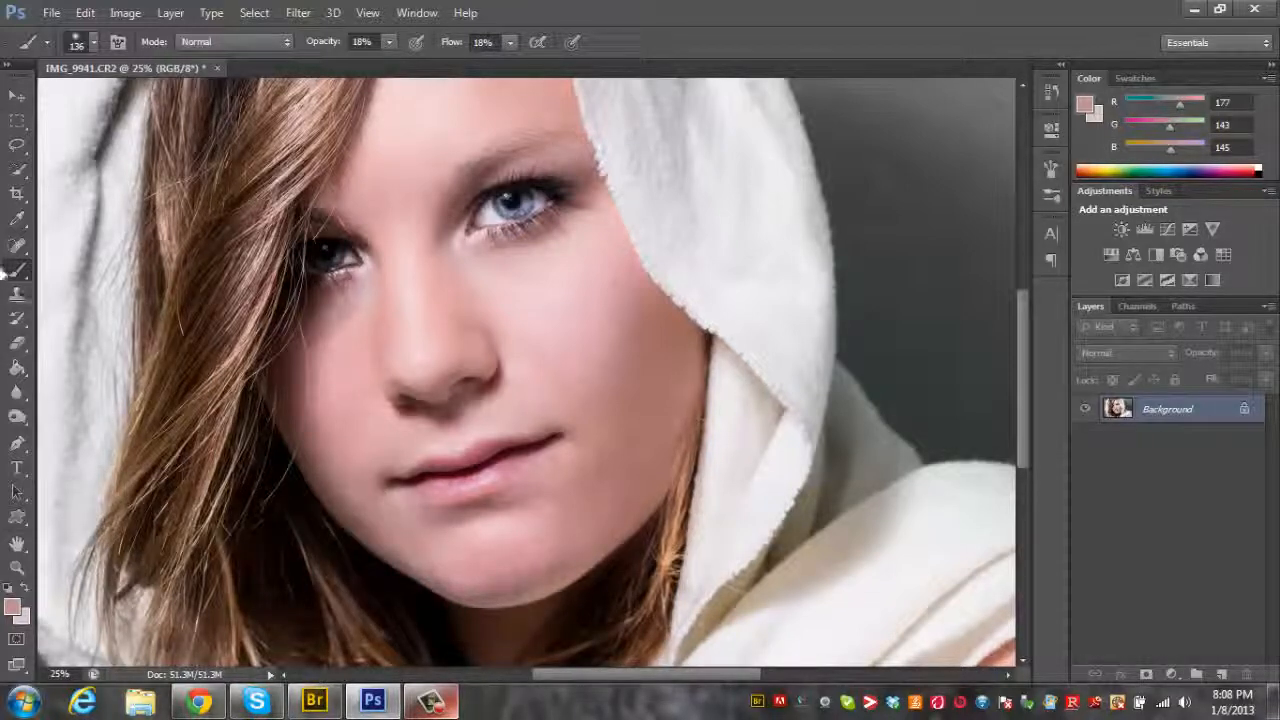
# Step: Sample the dark skin tone at the hair-side jaw edge and select the Brush to blend the shadowed skin along it
pyautogui.click(17, 218)
pyautogui.click(361, 532)
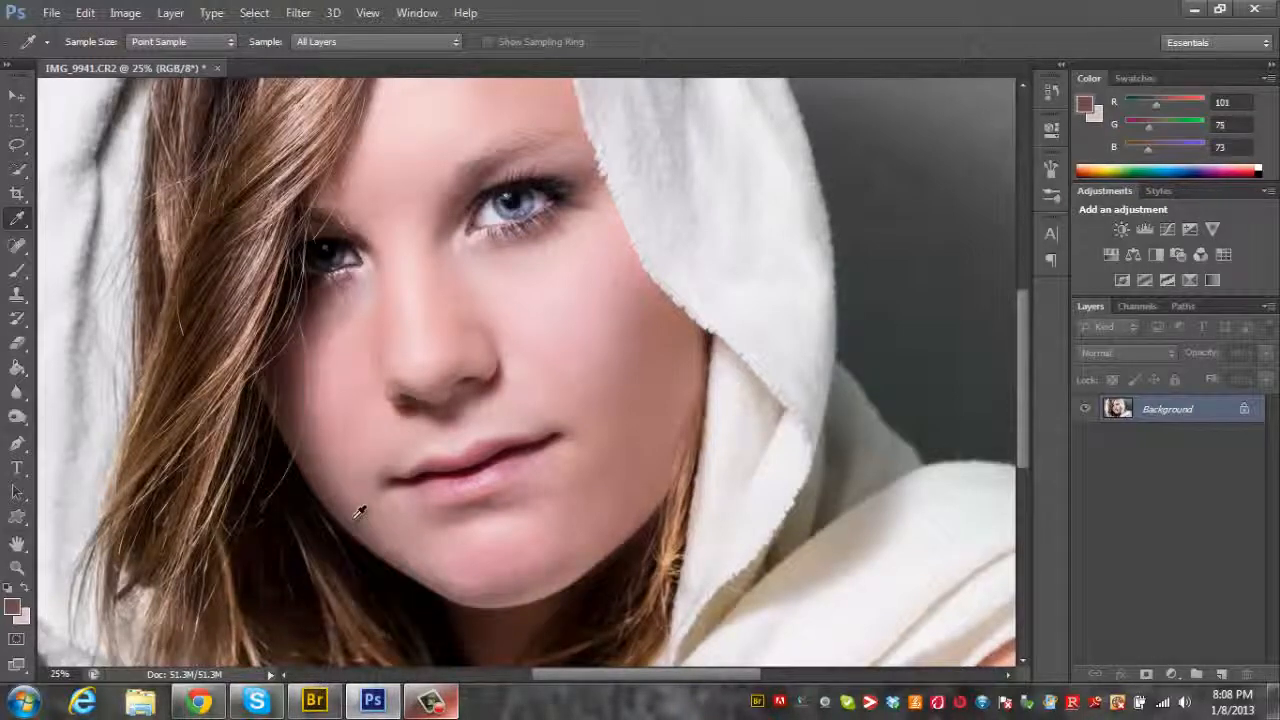
pyautogui.click(17, 270)
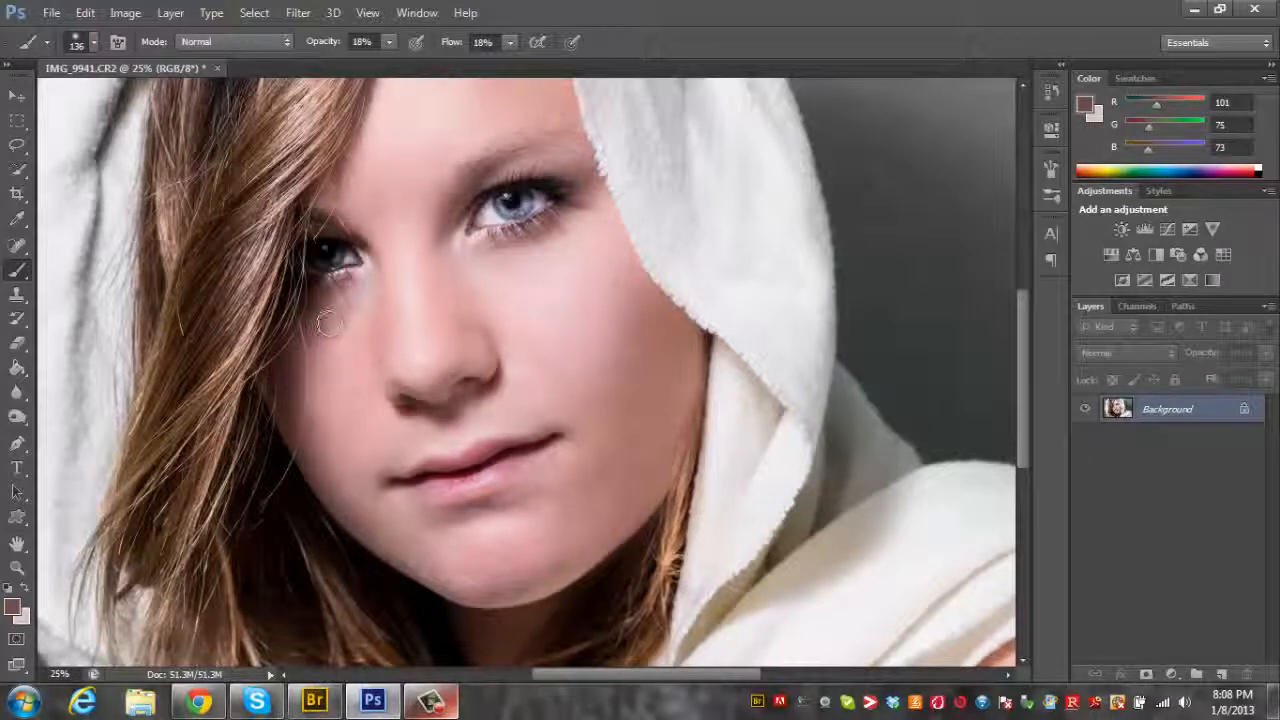
# Step: Sample the skin tone near the chin's lower edge and brush it along the hood side of the chin and jaw
pyautogui.click(17, 219)
pyautogui.click(543, 569)
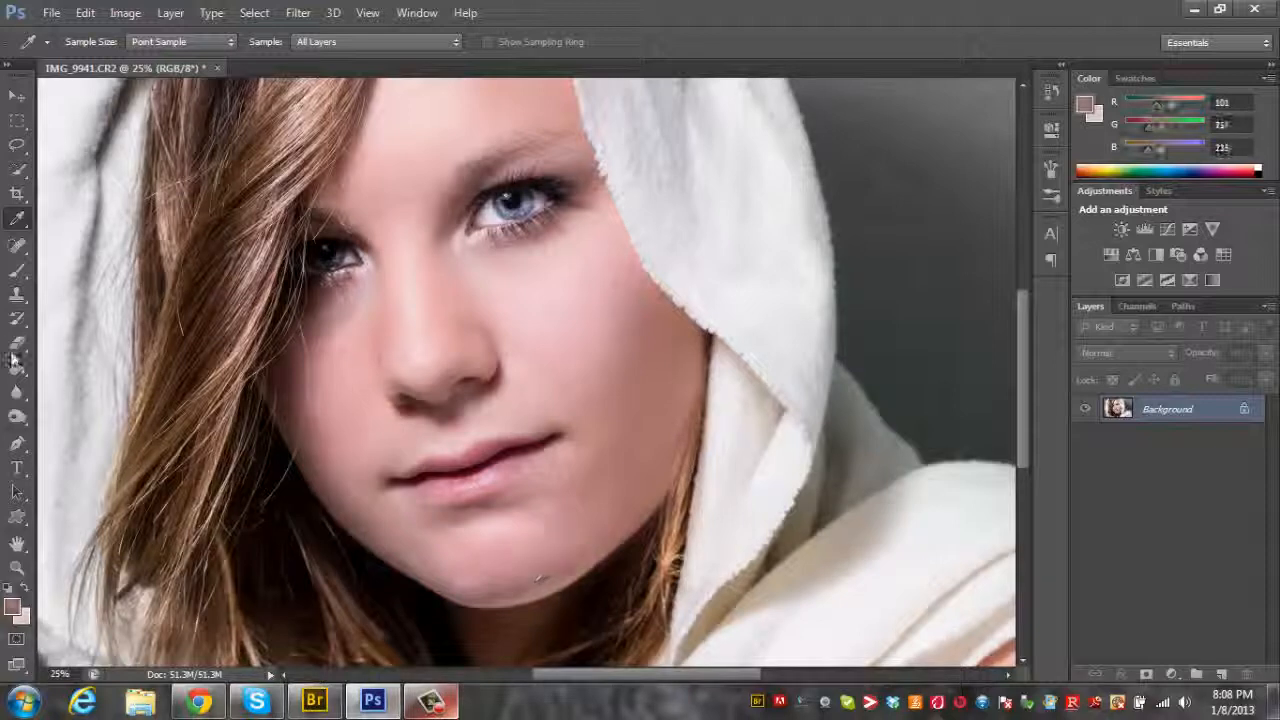
pyautogui.click(17, 270)
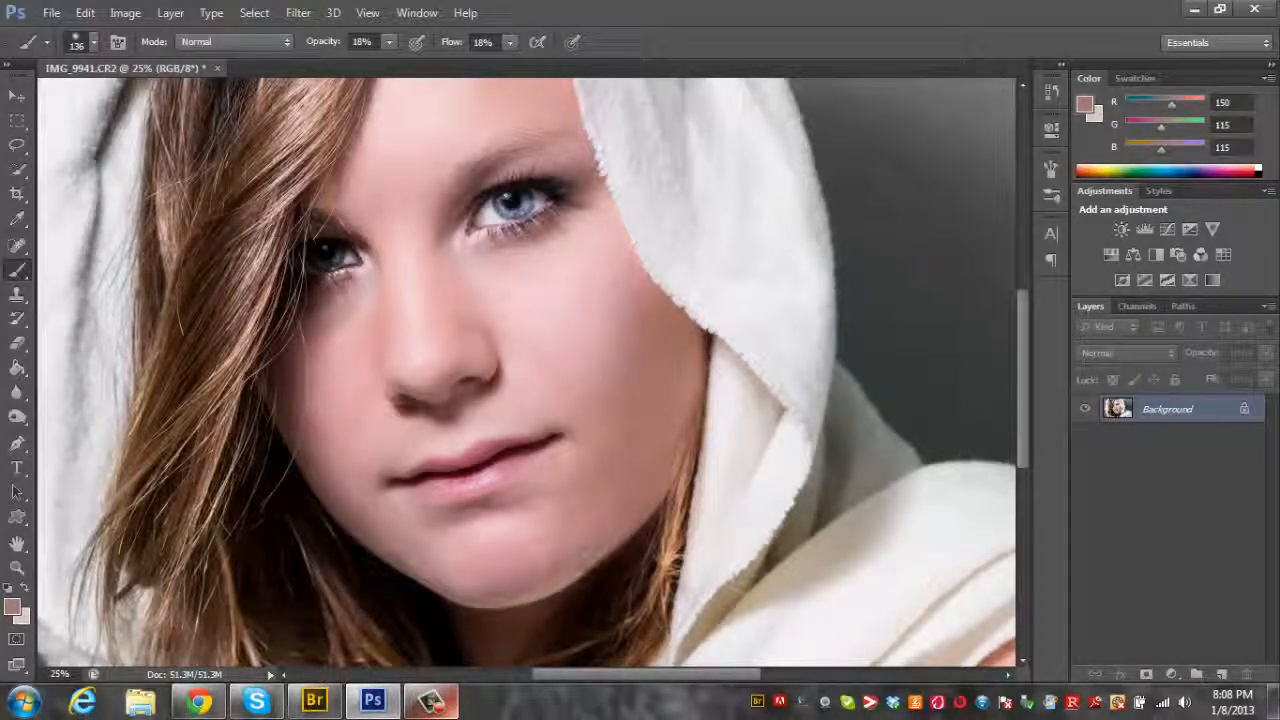
pyautogui.hotkey('ctrl', '-')
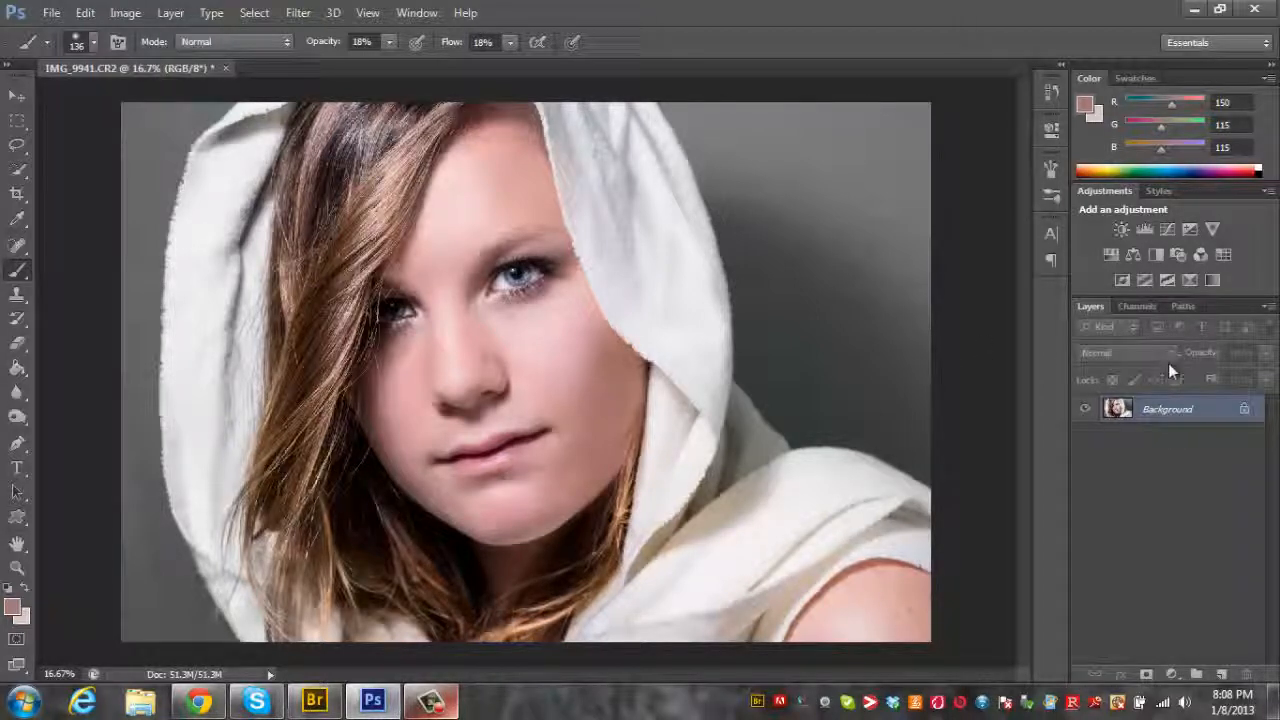
pyautogui.click(1143, 229)
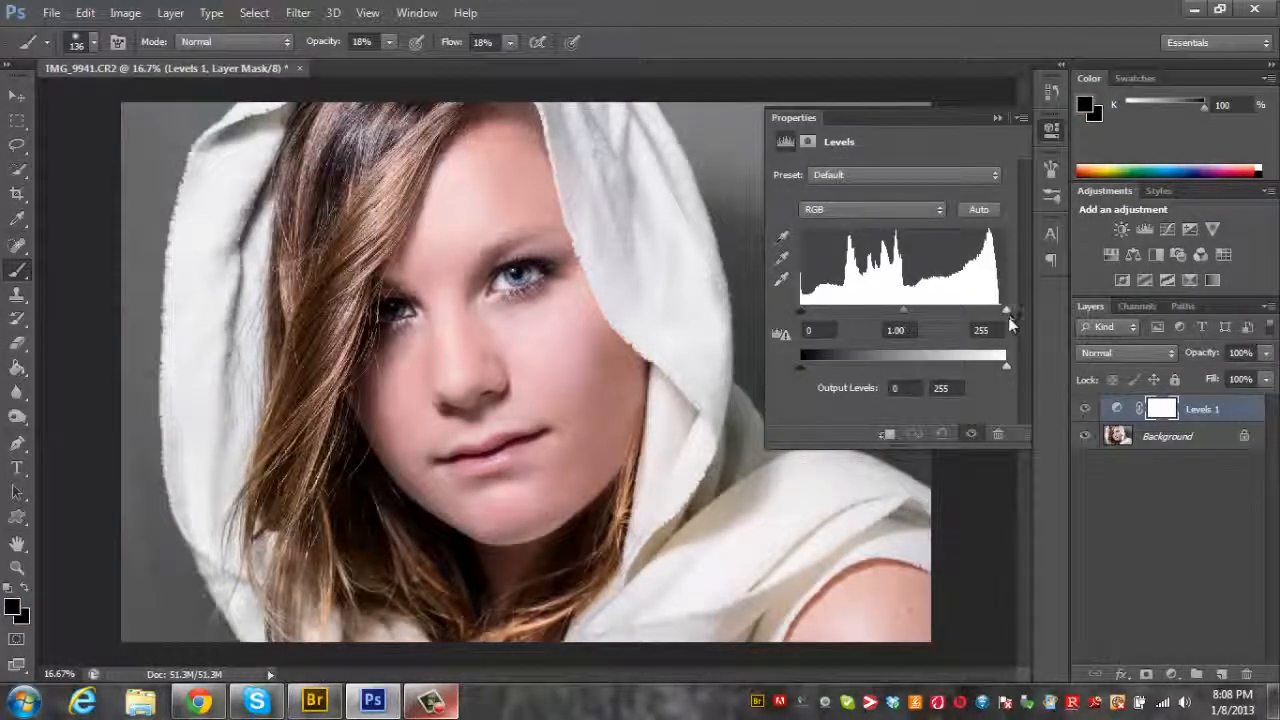
pyautogui.moveTo(1007, 312); pyautogui.dragTo(998, 316)
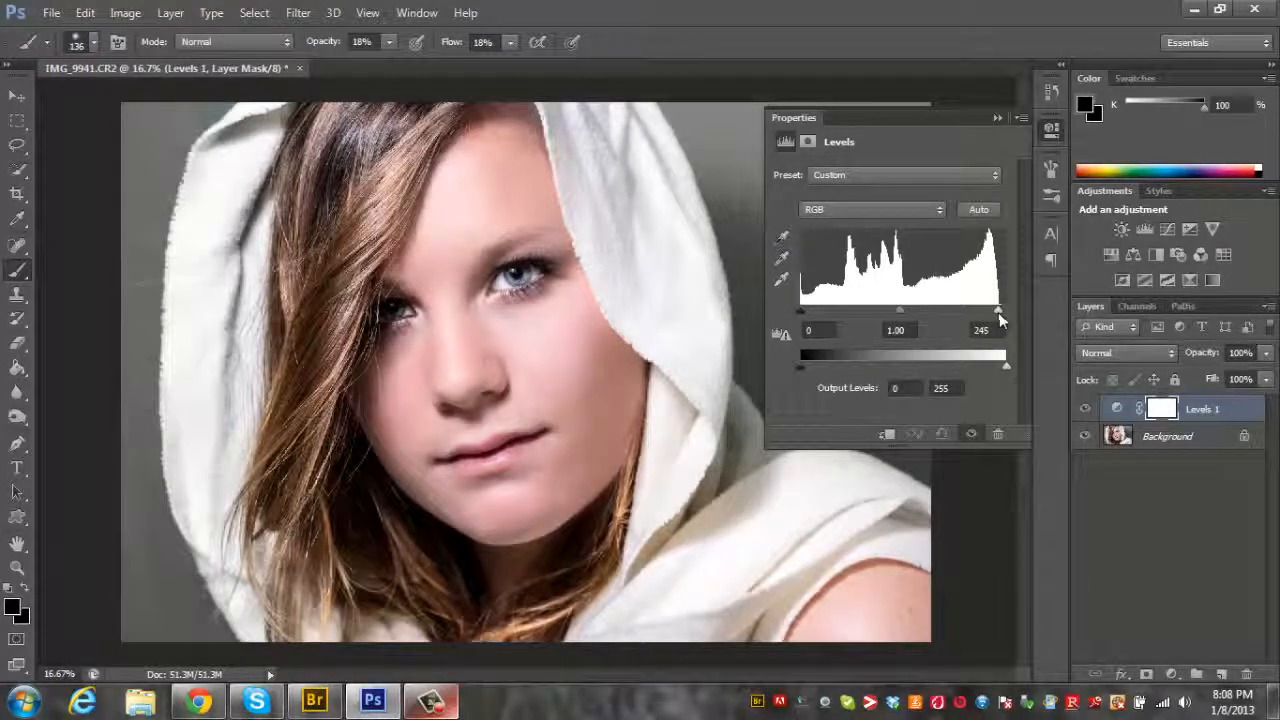
pyautogui.moveTo(914, 310)
pyautogui.mouseDown()
pyautogui.moveTo(929, 307)
pyautogui.moveTo(902, 307)
pyautogui.mouseUp()
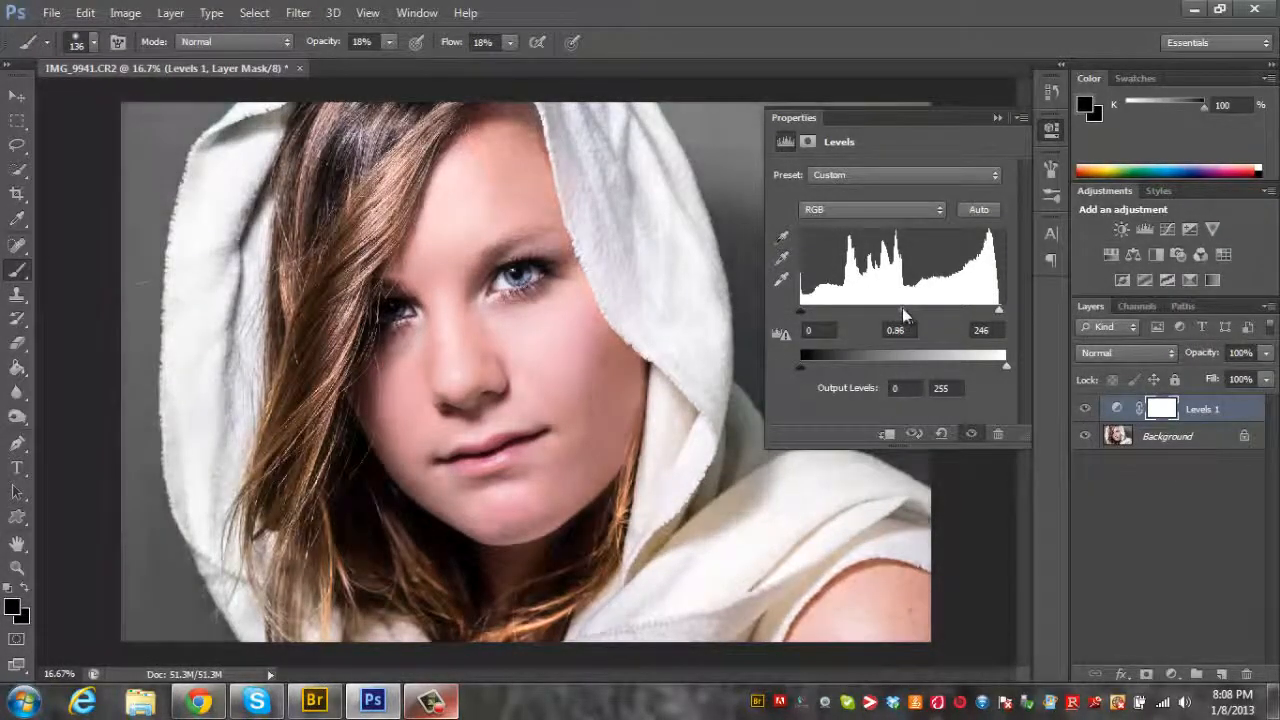
pyautogui.click(1005, 437)
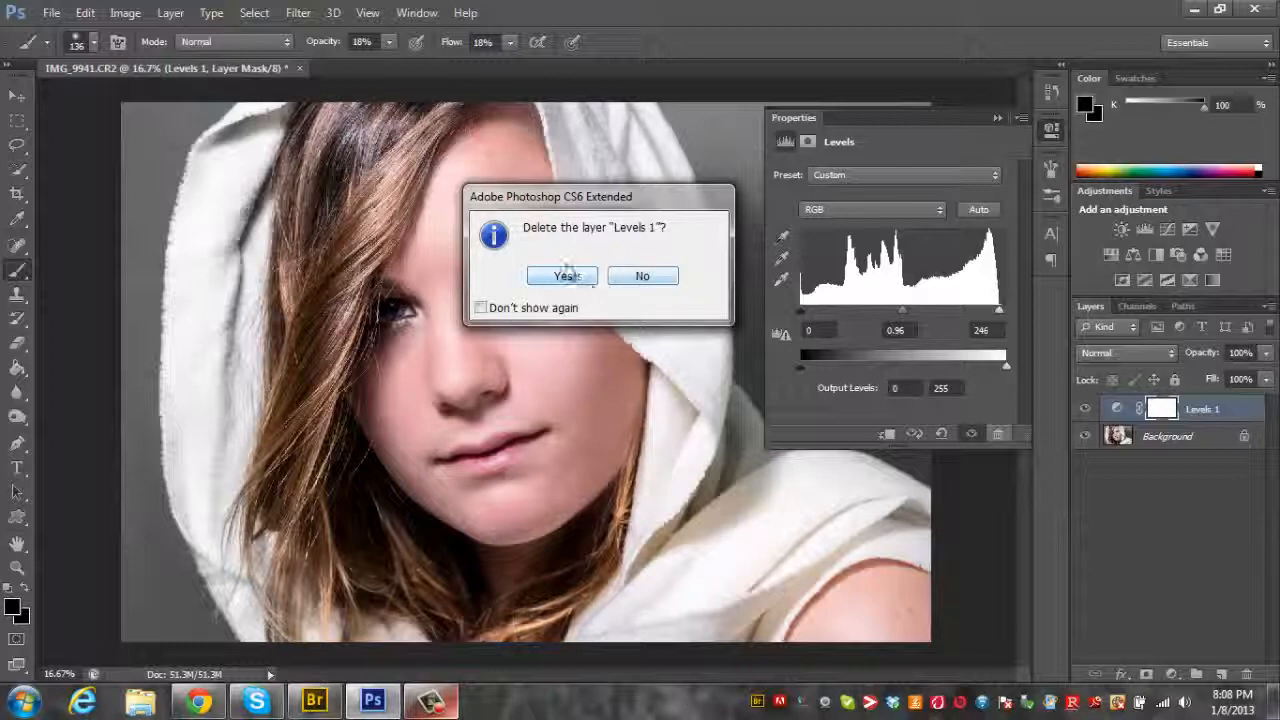
pyautogui.click(563, 277)
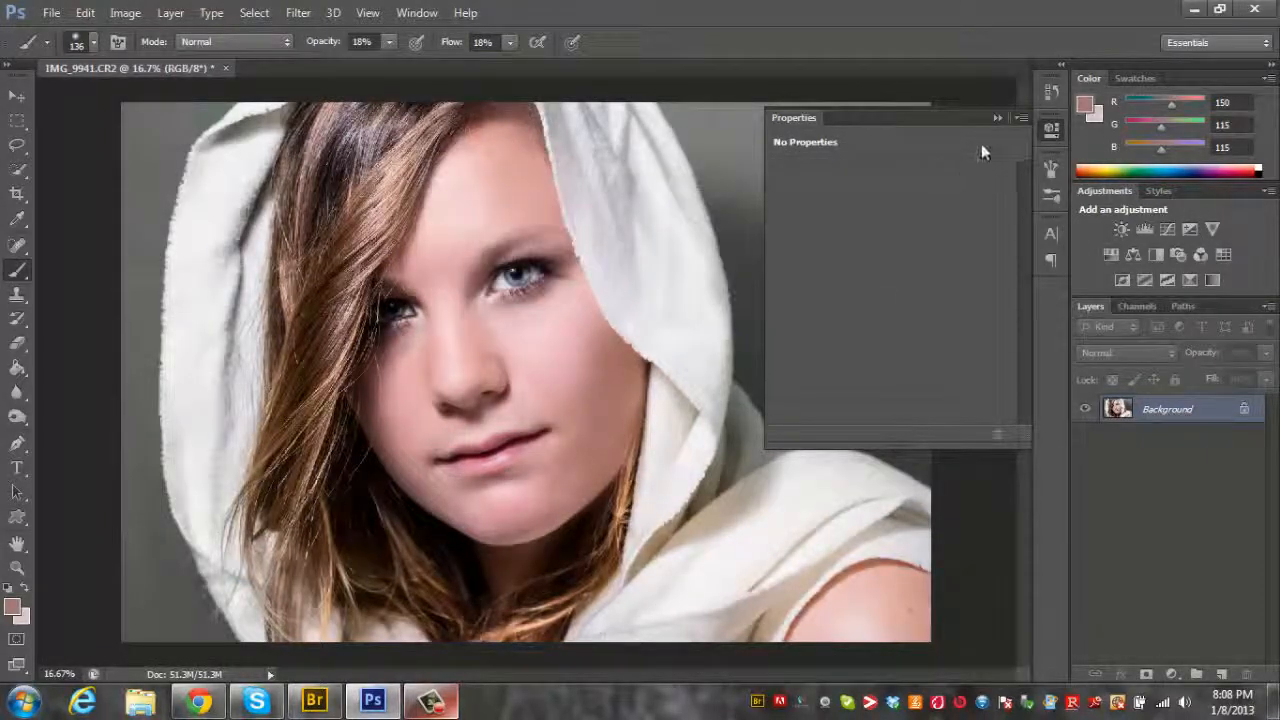
pyautogui.click(997, 119)
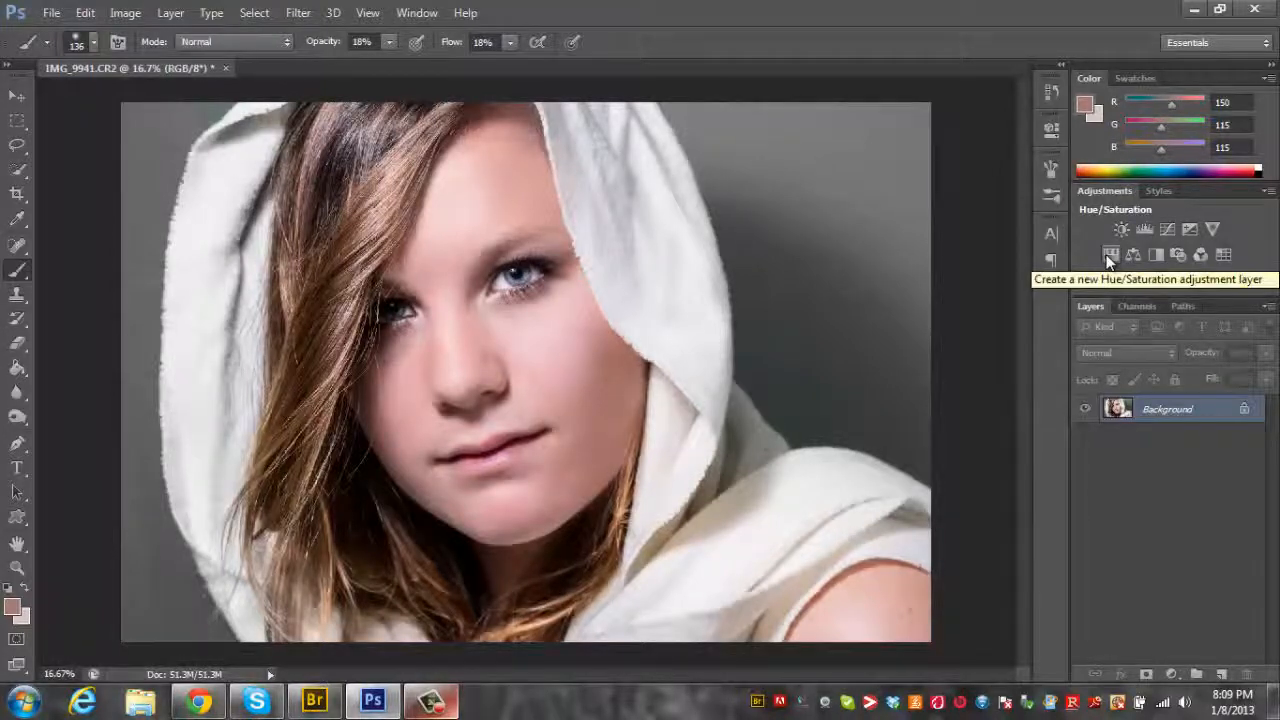
# Step: Add a Hue/Saturation adjustment layer and set its saturation to -100 to turn the portrait black and white
pyautogui.click(1106, 254)
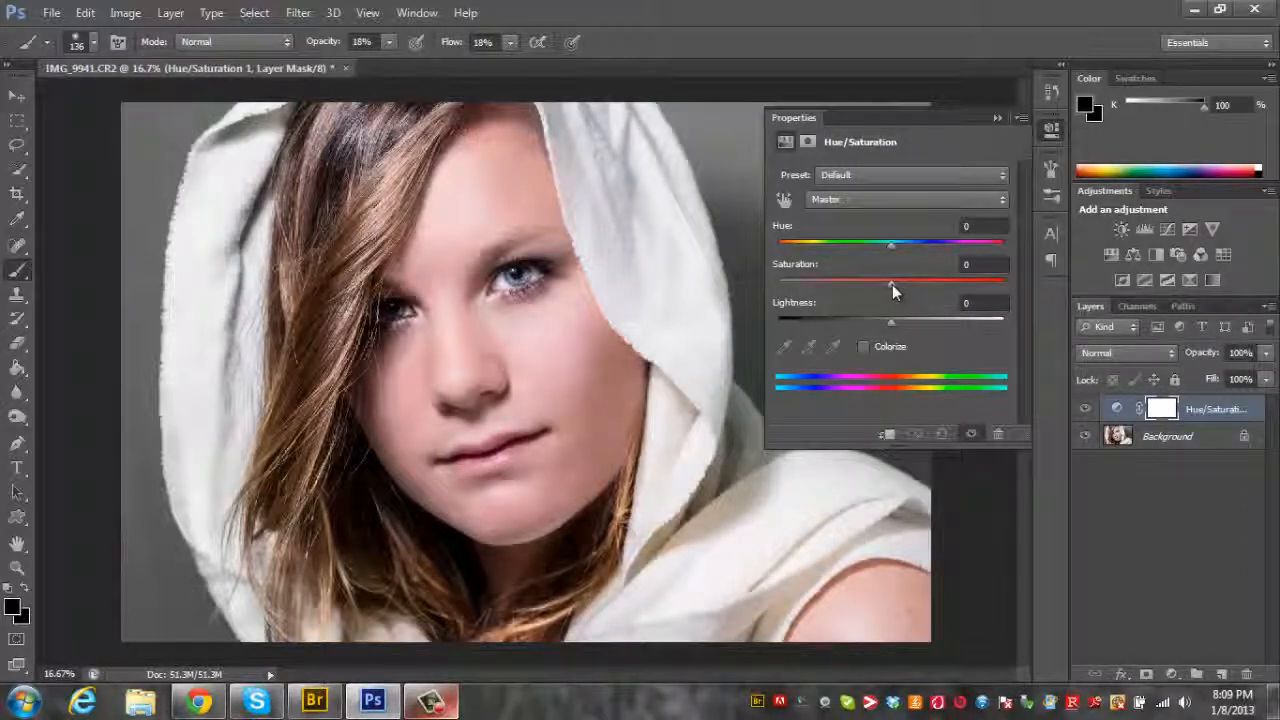
pyautogui.moveTo(892, 284); pyautogui.dragTo(763, 286)
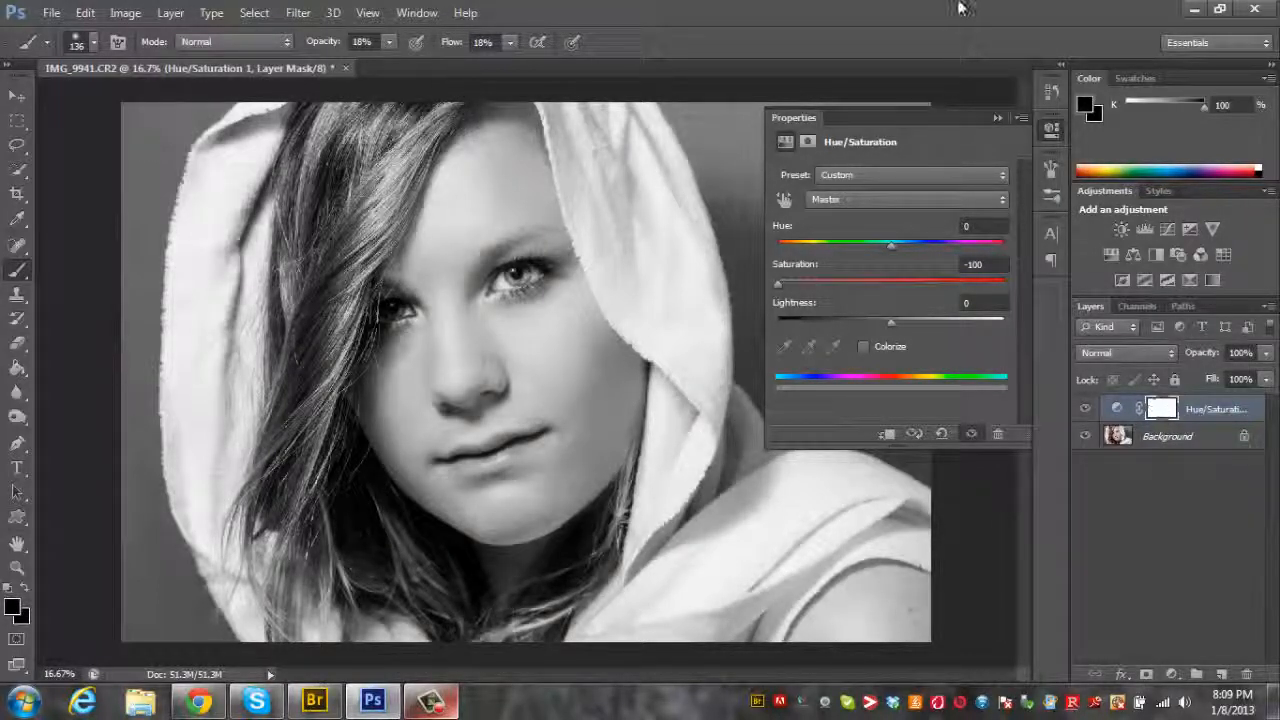
pyautogui.click(998, 119)
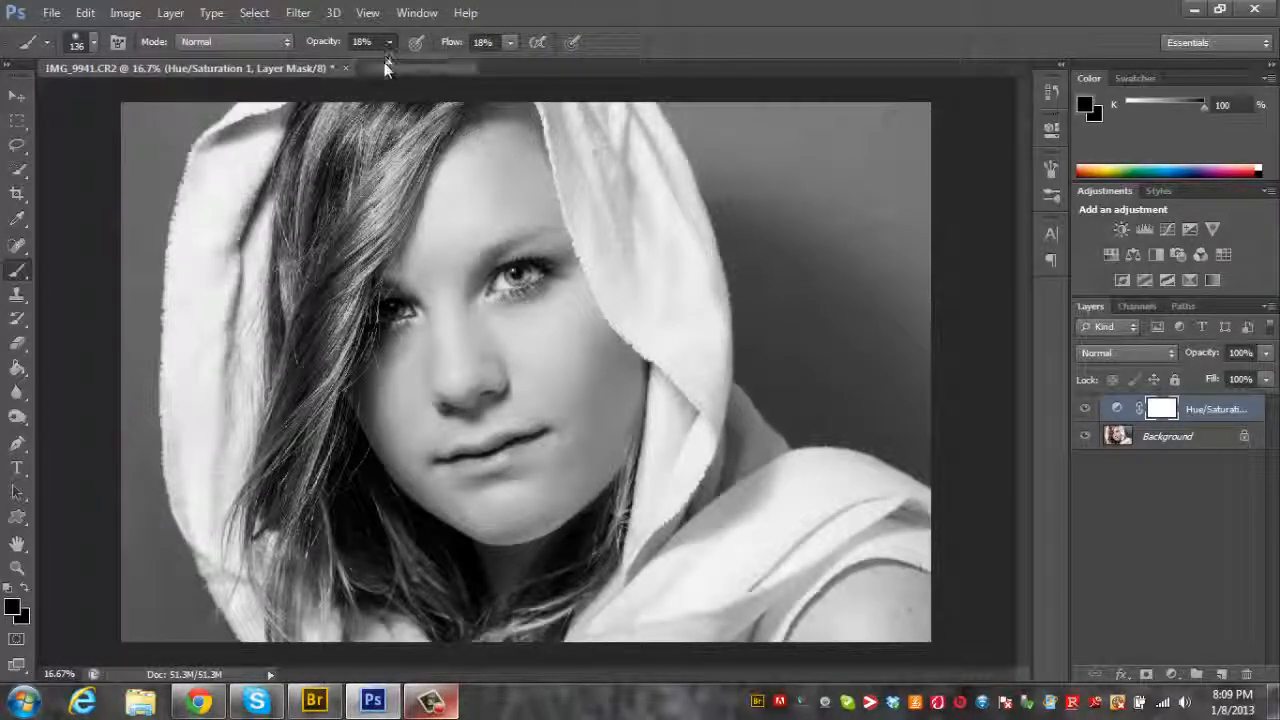
# Step: Set the brush opacity and flow to 100% and paint black on the Hue/Saturation mask over the uncovered eye's iris to restore its color
pyautogui.moveTo(392, 61); pyautogui.dragTo(618, 76)
pyautogui.click(506, 48)
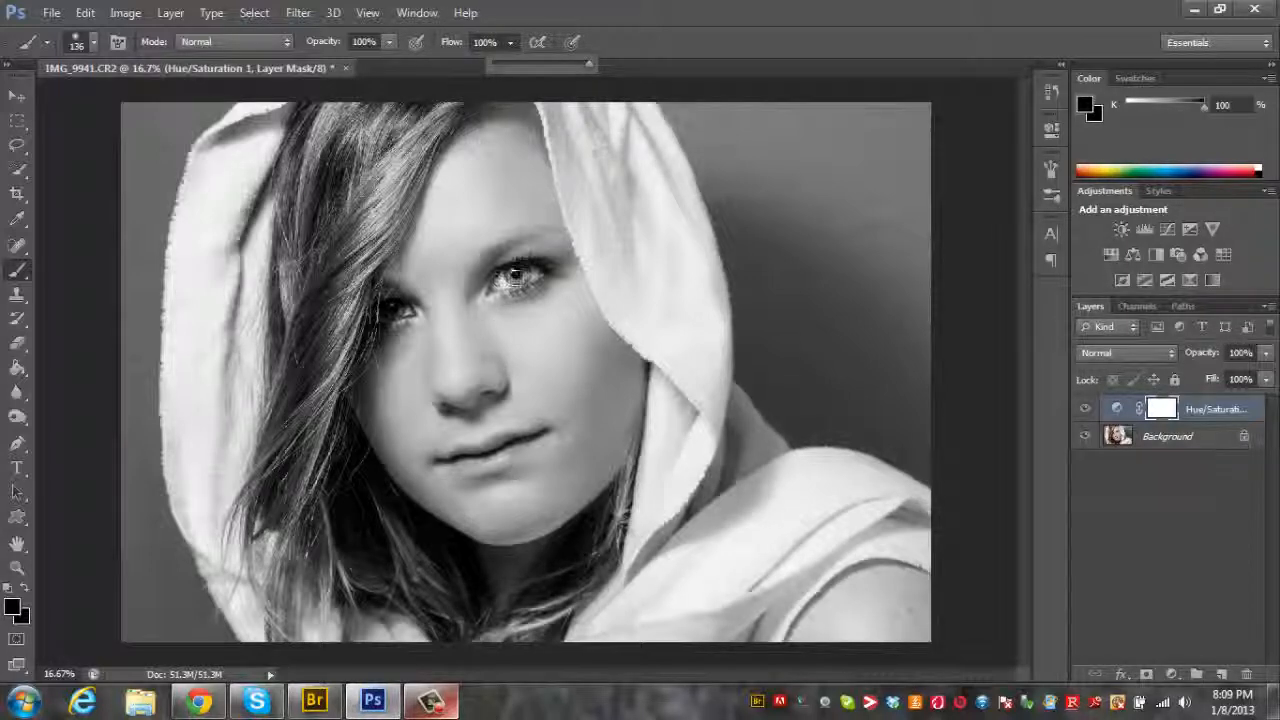
pyautogui.click(515, 276)
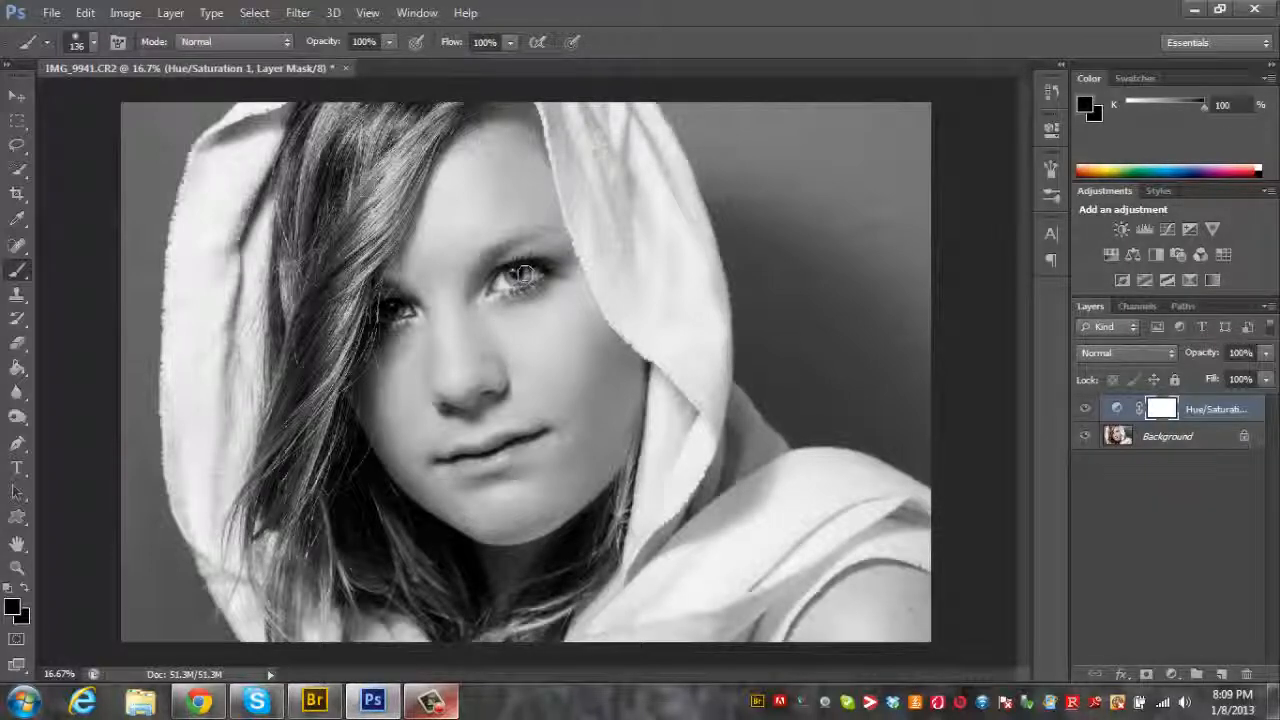
pyautogui.moveTo(520, 273); pyautogui.dragTo(512, 272)
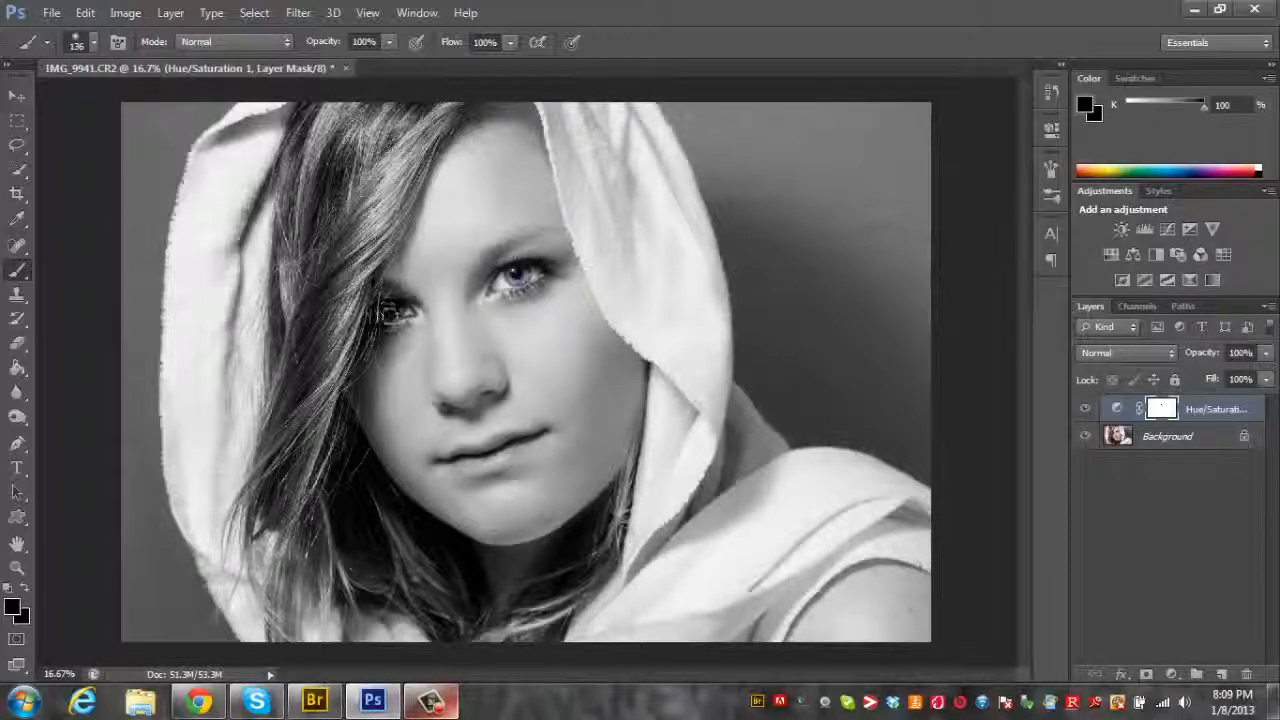
# Step: Paint black on the Hue/Saturation mask over the hair-shaded eye to restore its color
pyautogui.moveTo(390, 313); pyautogui.dragTo(405, 311)
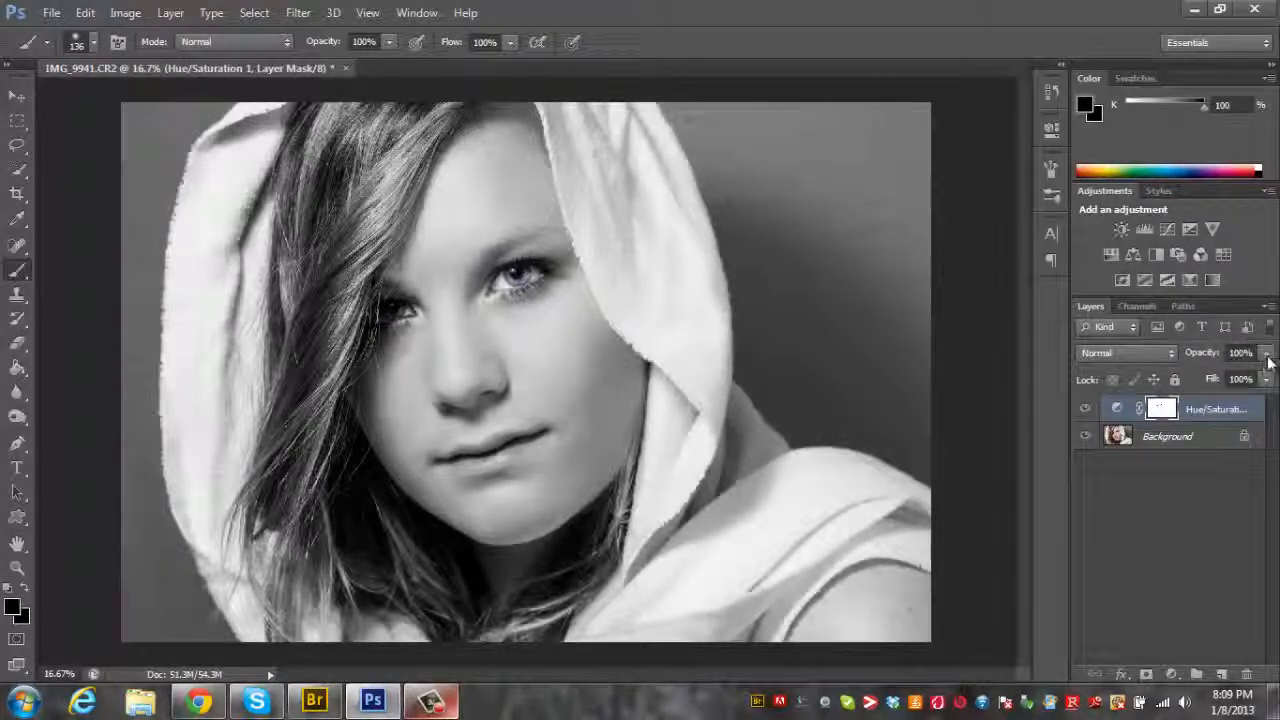
# Step: Set the foreground color to white and paint the mask along the uncovered eye's lower lashes to remove the color spill around the iris
pyautogui.scroll(3, 451, 300)
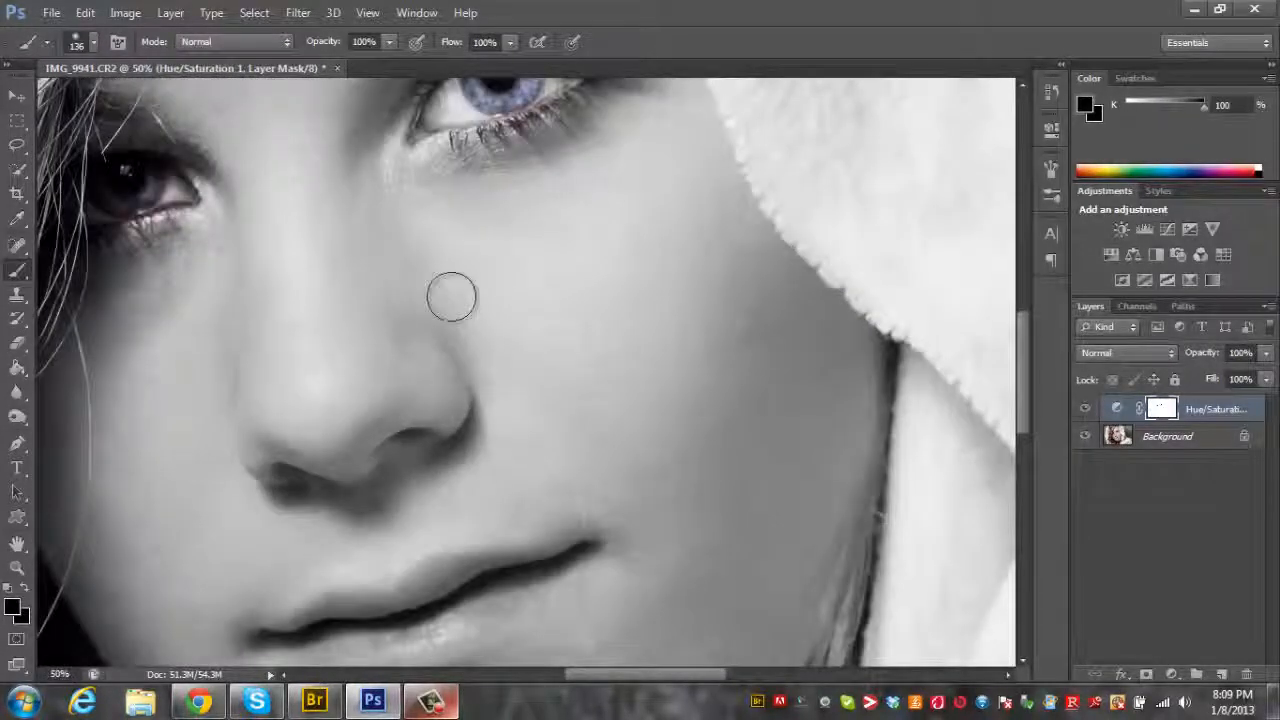
pyautogui.moveTo(1023, 373); pyautogui.dragTo(1018, 336)
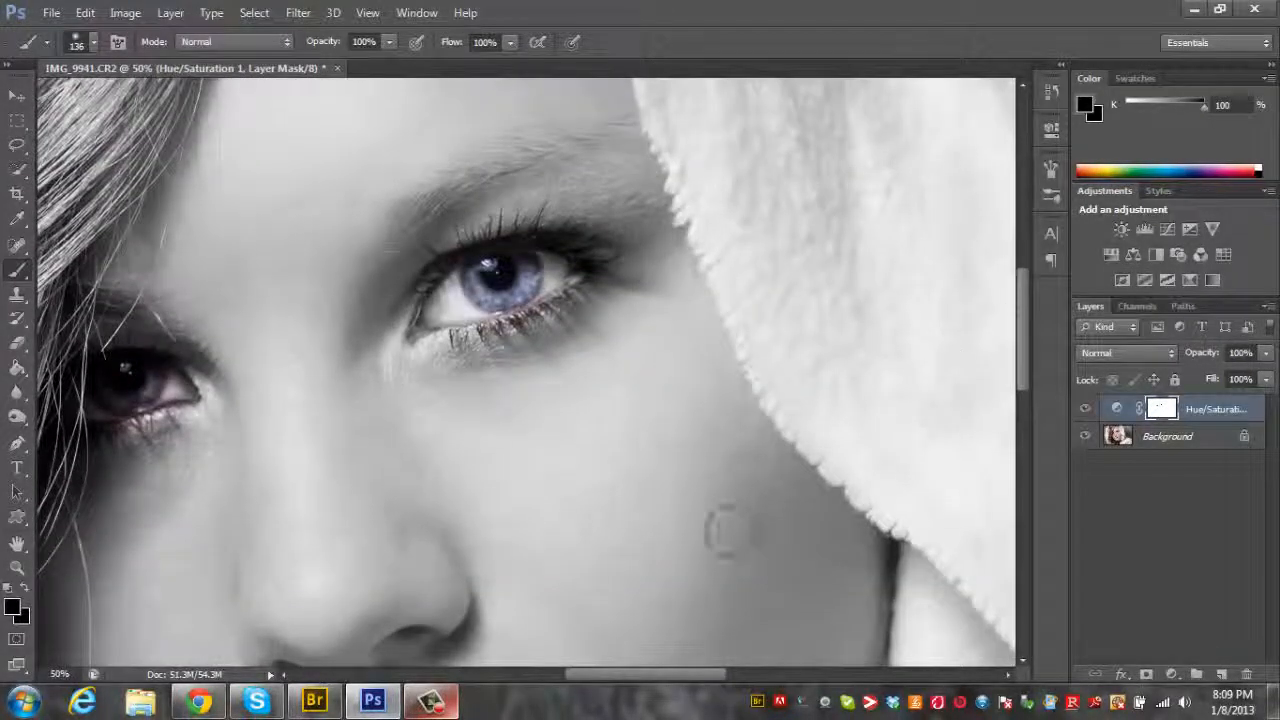
pyautogui.moveTo(672, 675); pyautogui.dragTo(640, 685)
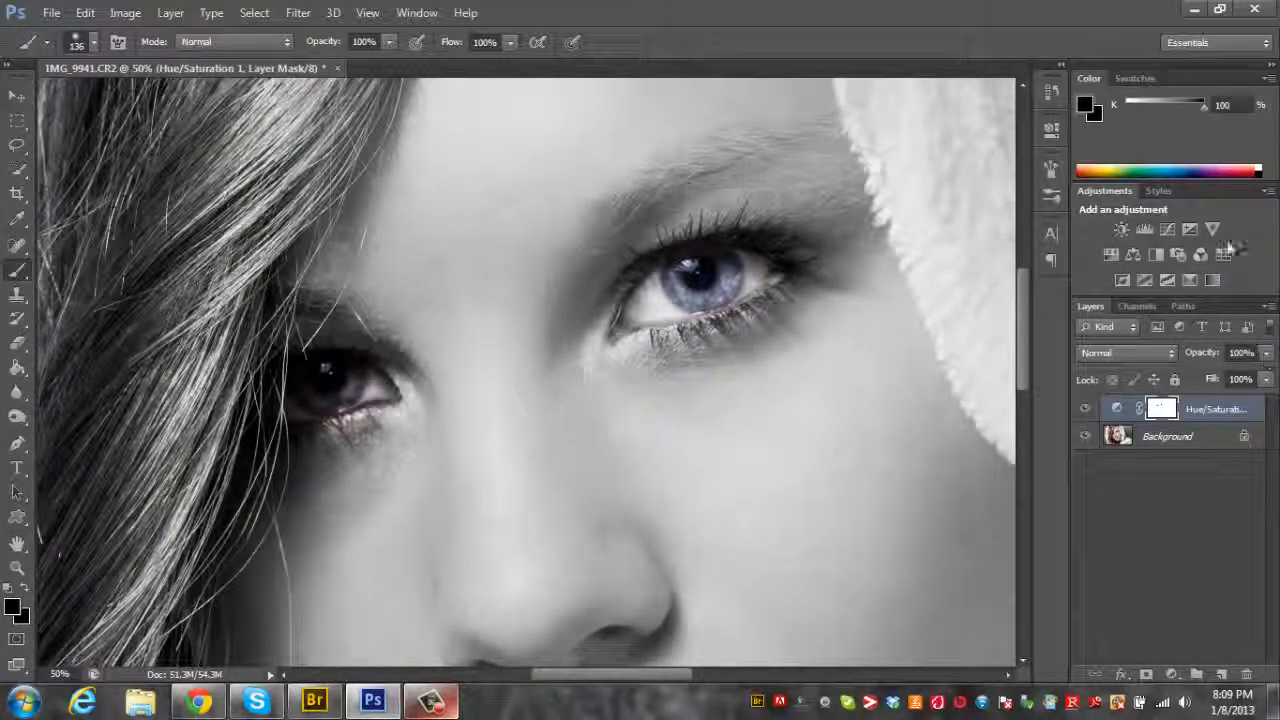
pyautogui.click(1257, 169)
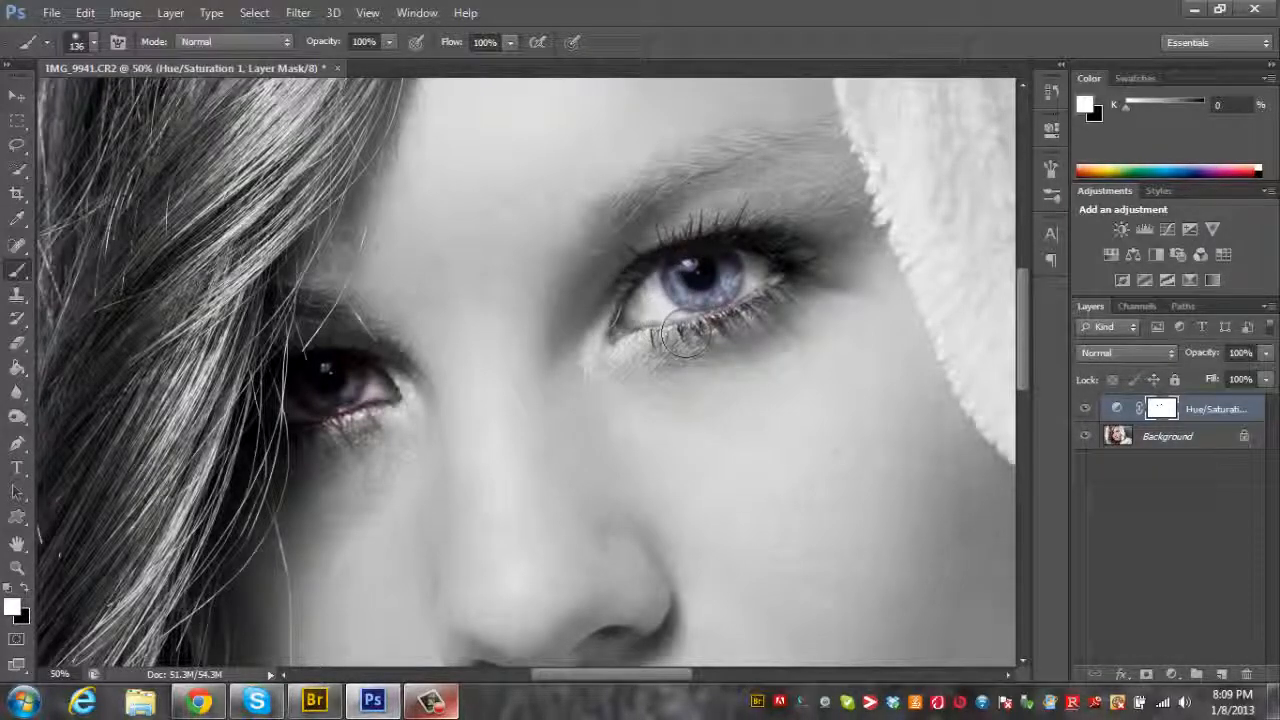
pyautogui.moveTo(683, 340)
pyautogui.mouseDown()
pyautogui.moveTo(742, 327)
pyautogui.moveTo(706, 334)
pyautogui.mouseUp()
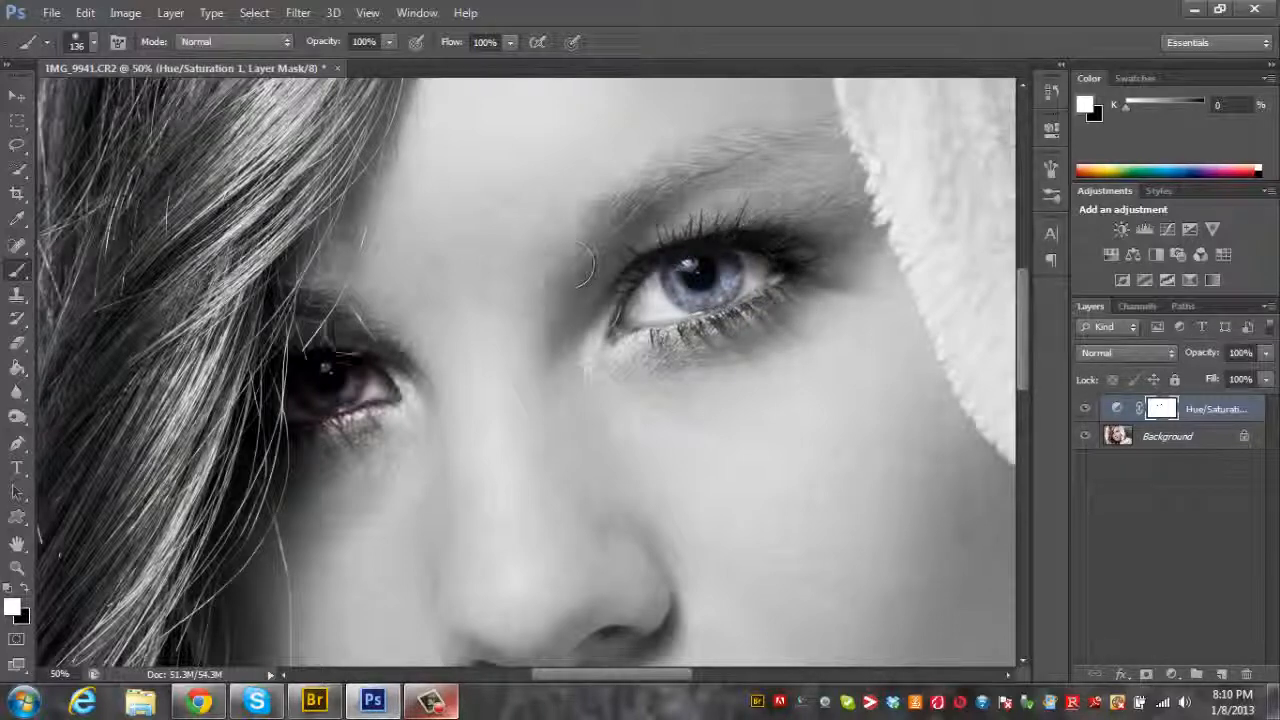
# Step: Paint white on the mask around the hair-shaded eye's lids and inner corner to turn the reddish skin back to gray
pyautogui.moveTo(345, 335)
pyautogui.mouseDown()
pyautogui.moveTo(360, 425)
pyautogui.moveTo(322, 440)
pyautogui.moveTo(400, 384)
pyautogui.moveTo(272, 332)
pyautogui.mouseUp()
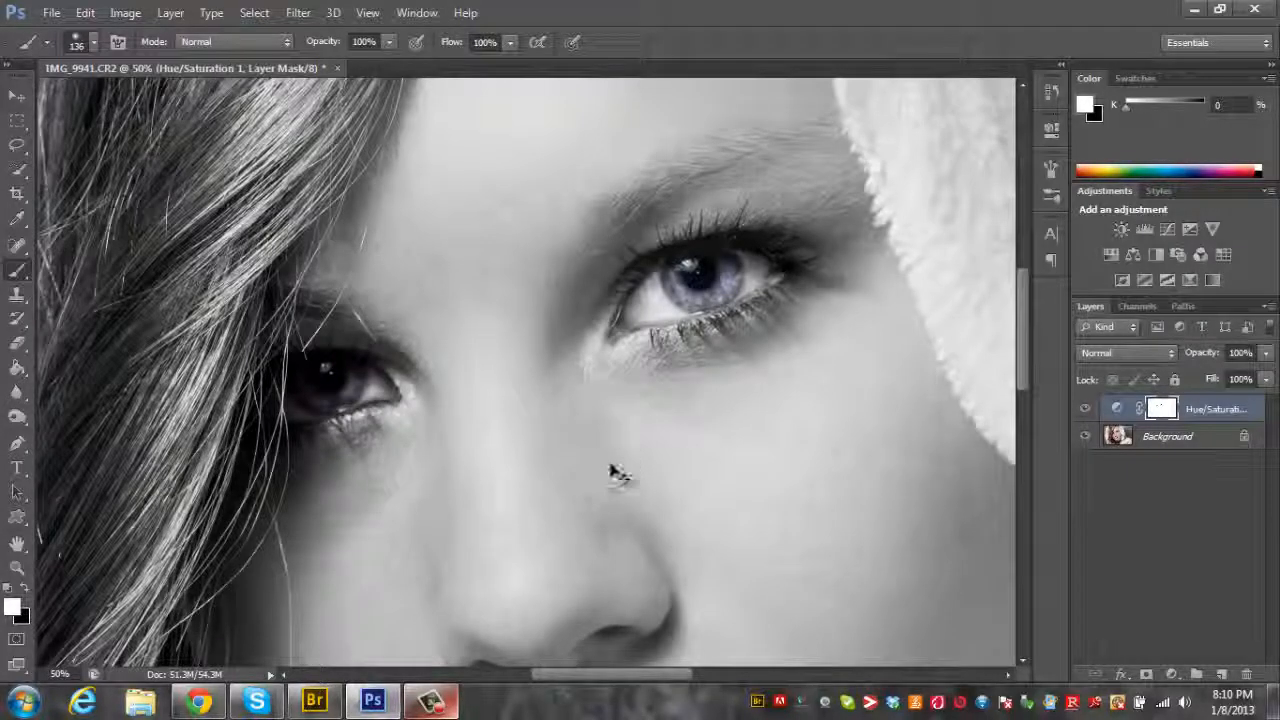
pyautogui.hotkey('ctrl', '-')
pyautogui.hotkey('ctrl', '-')
pyautogui.hotkey('ctrl', '-')
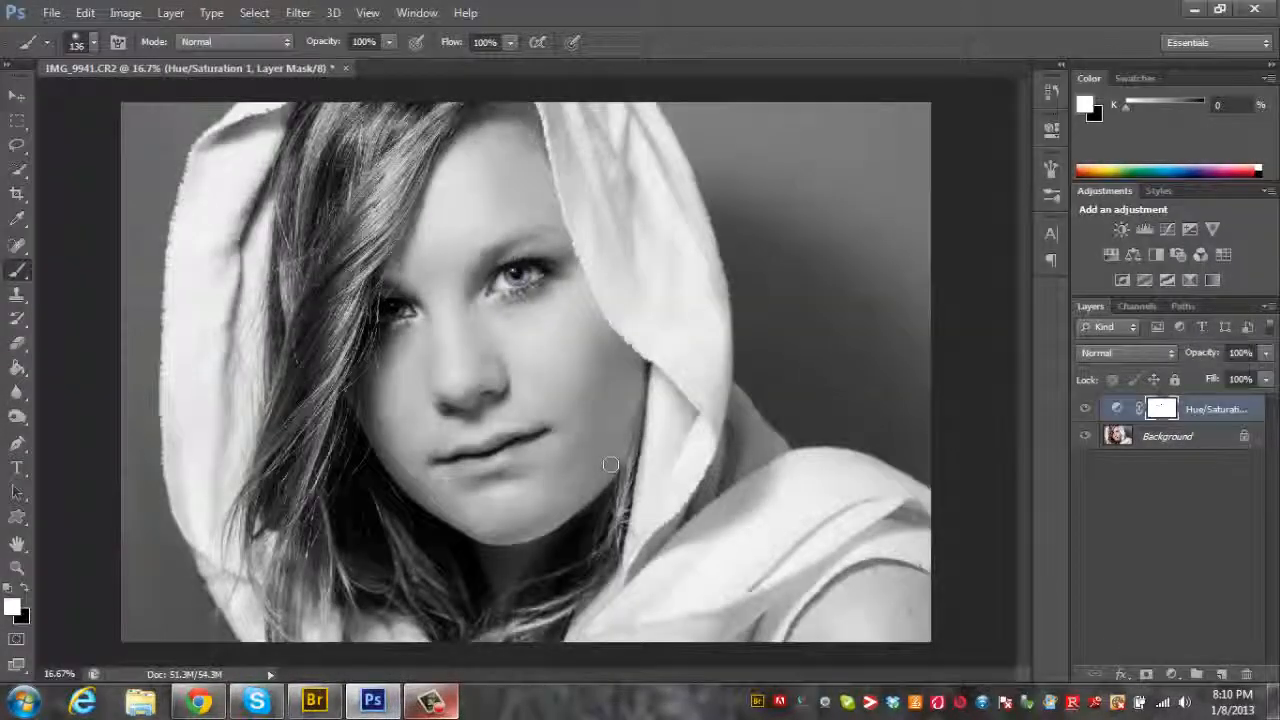